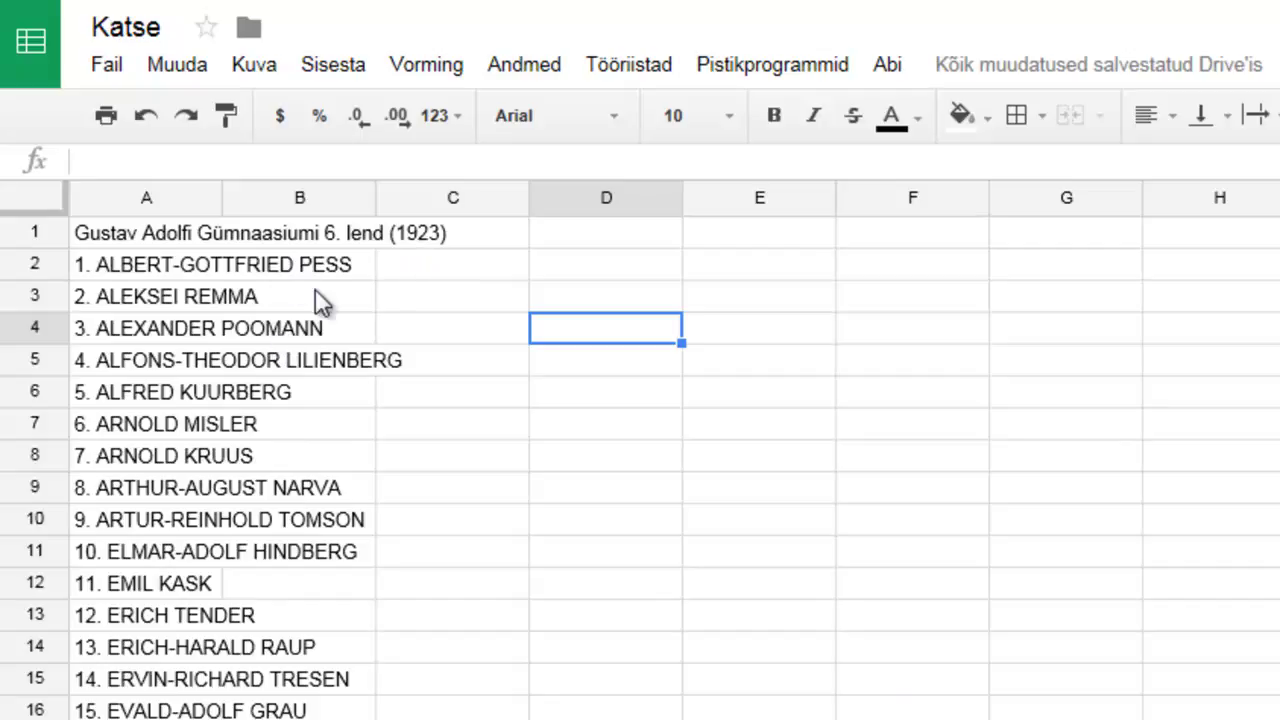
Step: Examine the numbered full-name entries in column A, from row 2 to row 9
{"action": "left_click", "coordinate": [217, 268]}
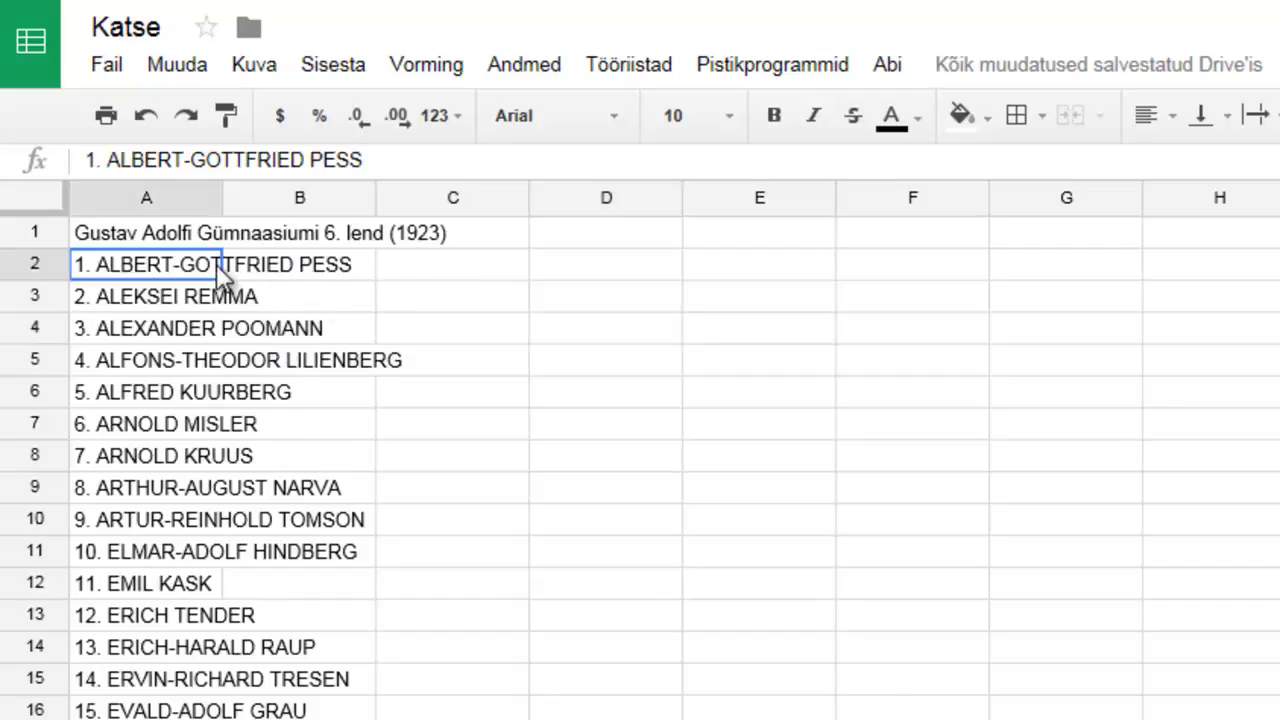
{"action": "left_click", "coordinate": [189, 308]}
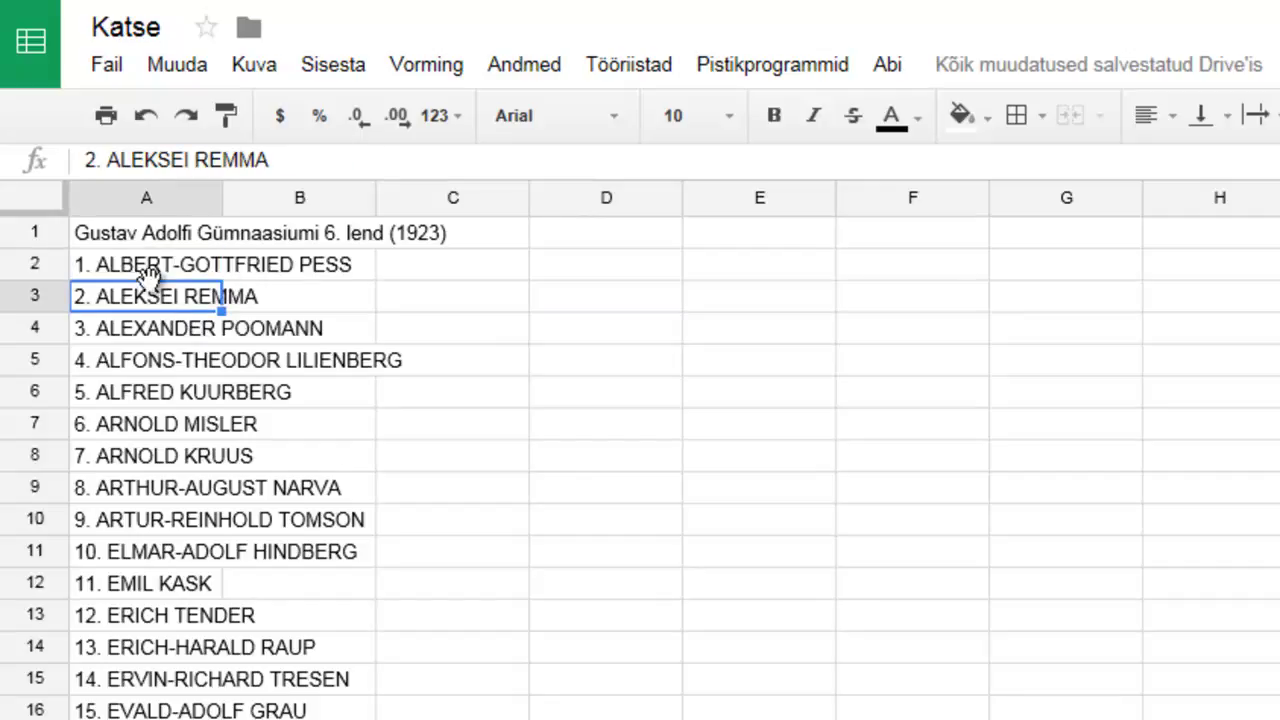
{"action": "left_click", "coordinate": [142, 336]}
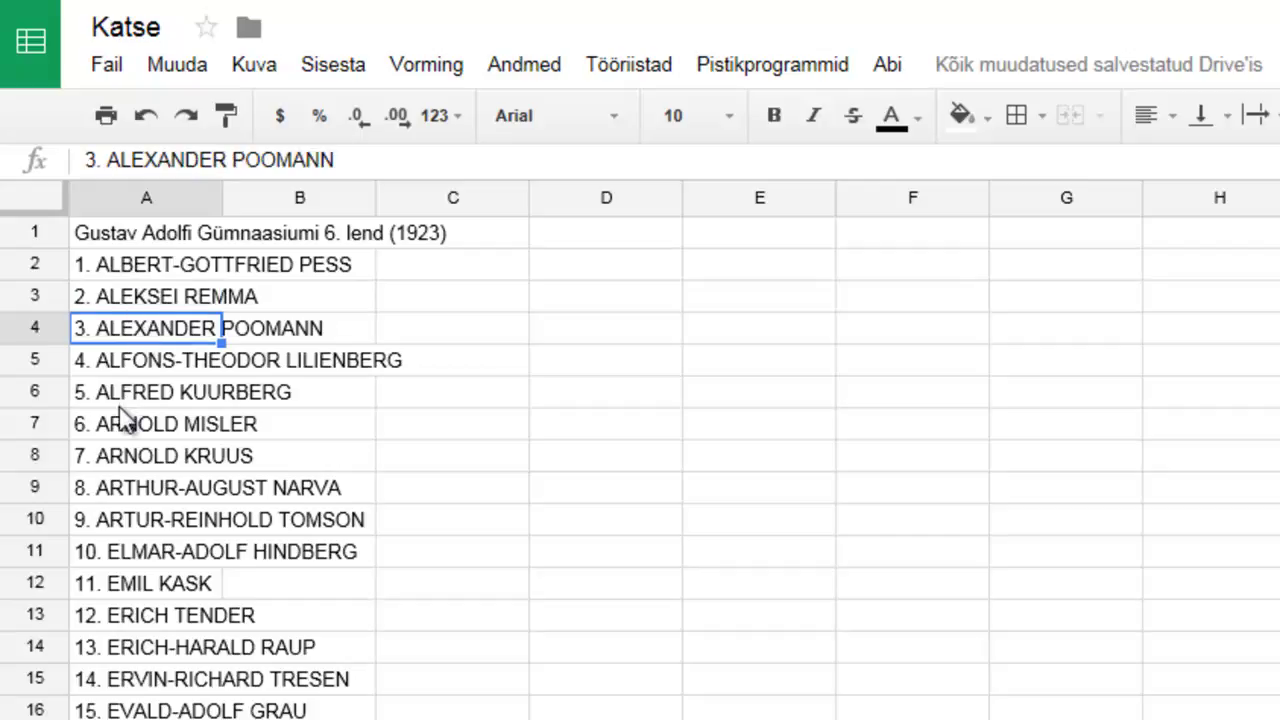
{"action": "left_click", "coordinate": [146, 373]}
{"action": "left_click", "coordinate": [131, 403]}
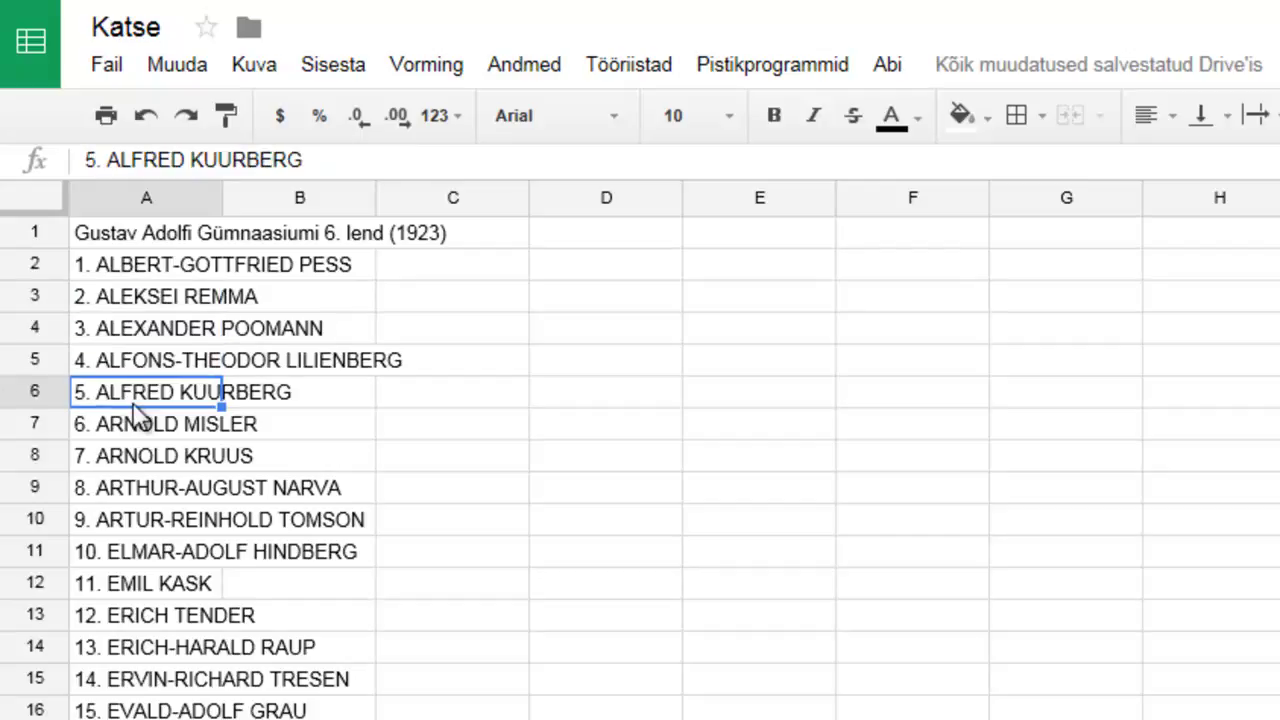
{"action": "left_click", "coordinate": [131, 430]}
{"action": "left_click", "coordinate": [139, 468]}
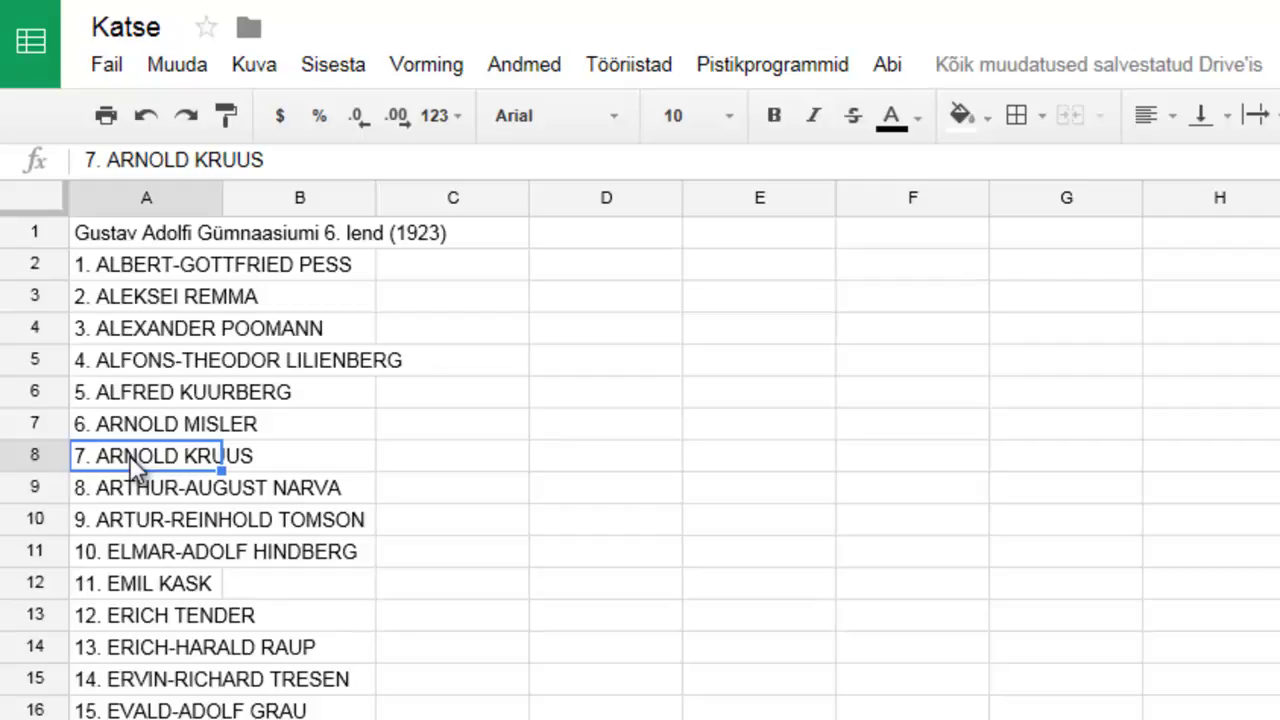
{"action": "left_click", "coordinate": [134, 488]}
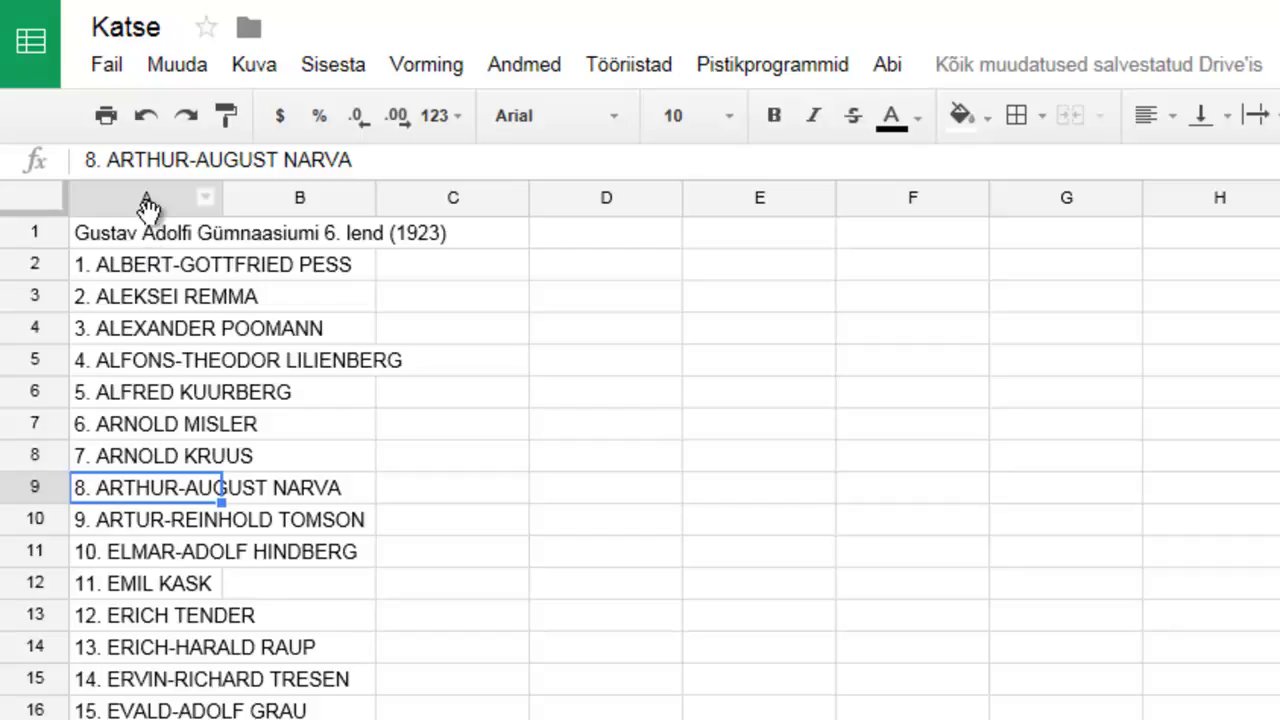
Step: Fit the width of column A to its longest entry and check the list through its last row
{"action": "left_click_drag", "start_coordinate": [220, 200], "coordinate": [216, 200]}
{"action": "double_click", "coordinate": [217, 200]}
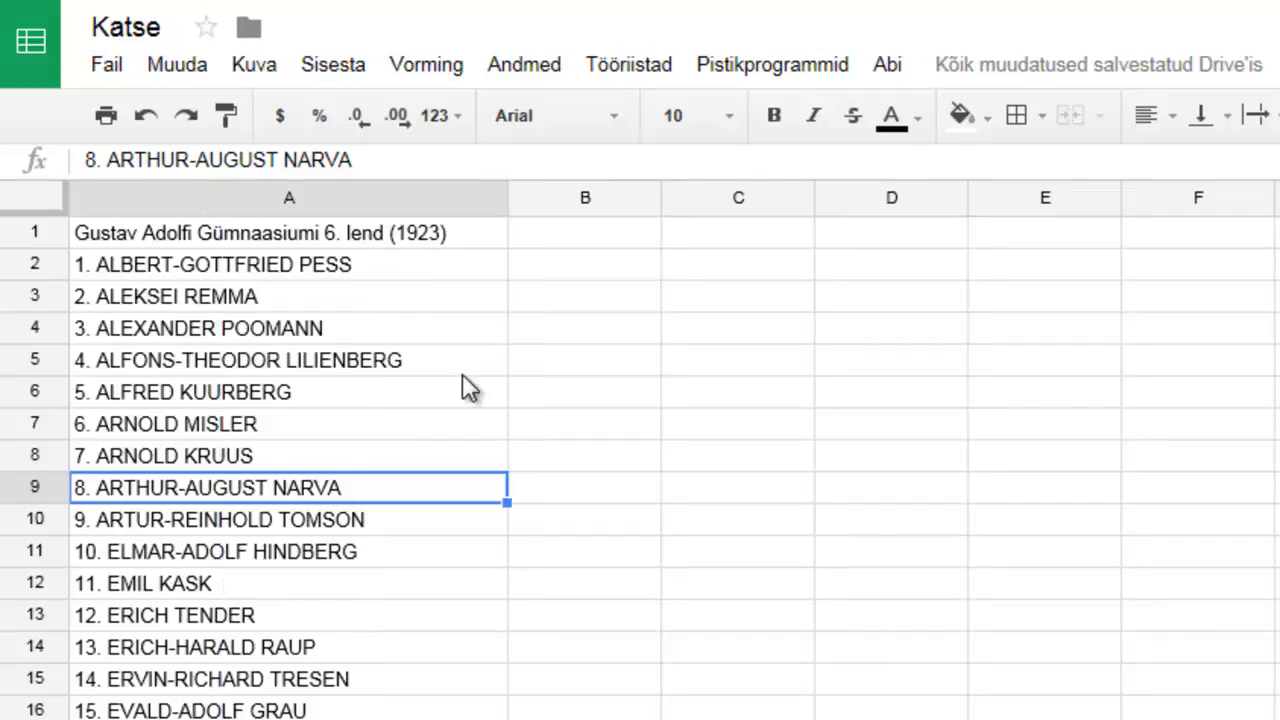
{"action": "left_click", "coordinate": [484, 424]}
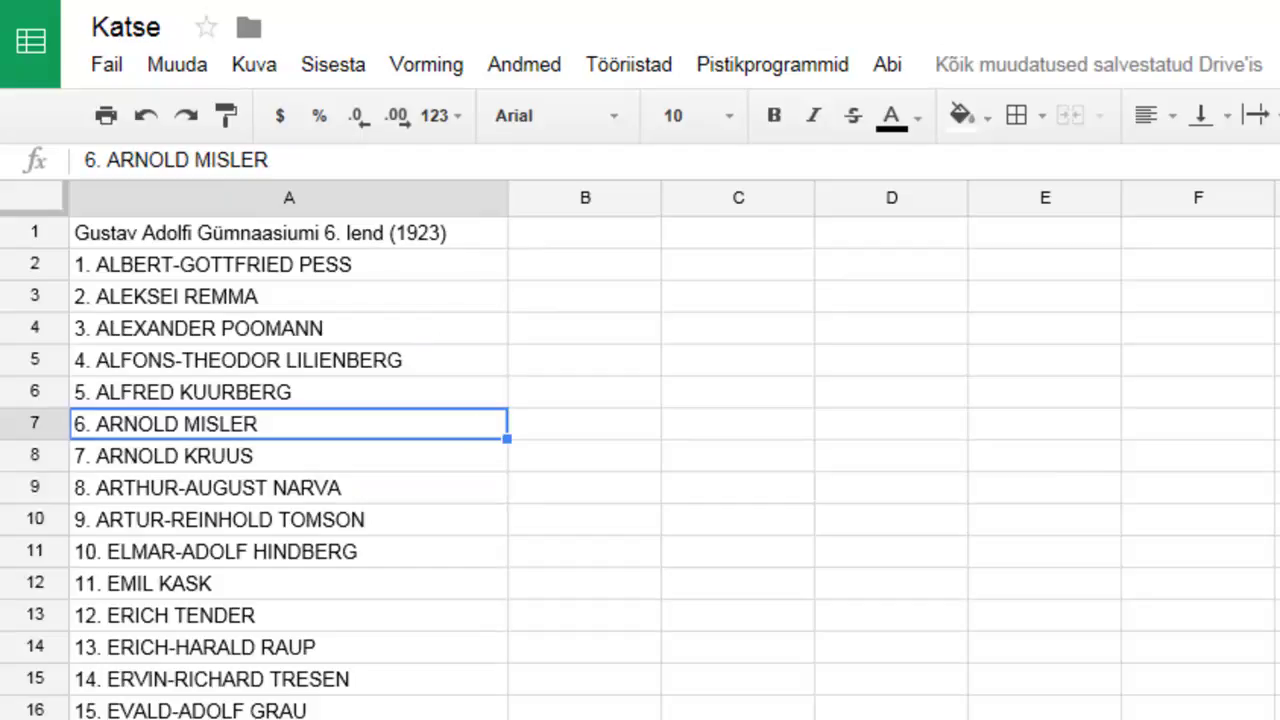
{"action": "scroll", "coordinate": [640, 468], "scroll_direction": "down", "scroll_amount": 15}
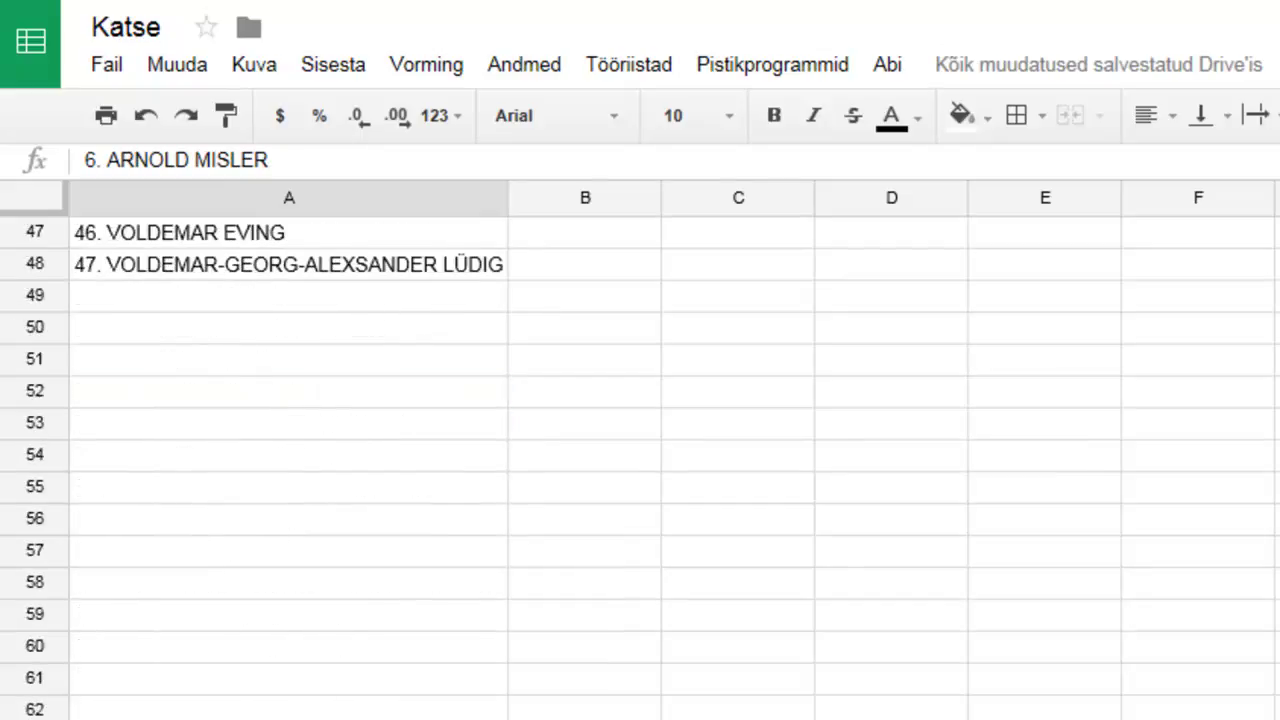
{"action": "scroll", "coordinate": [640, 468], "scroll_direction": "up", "scroll_amount": 15}
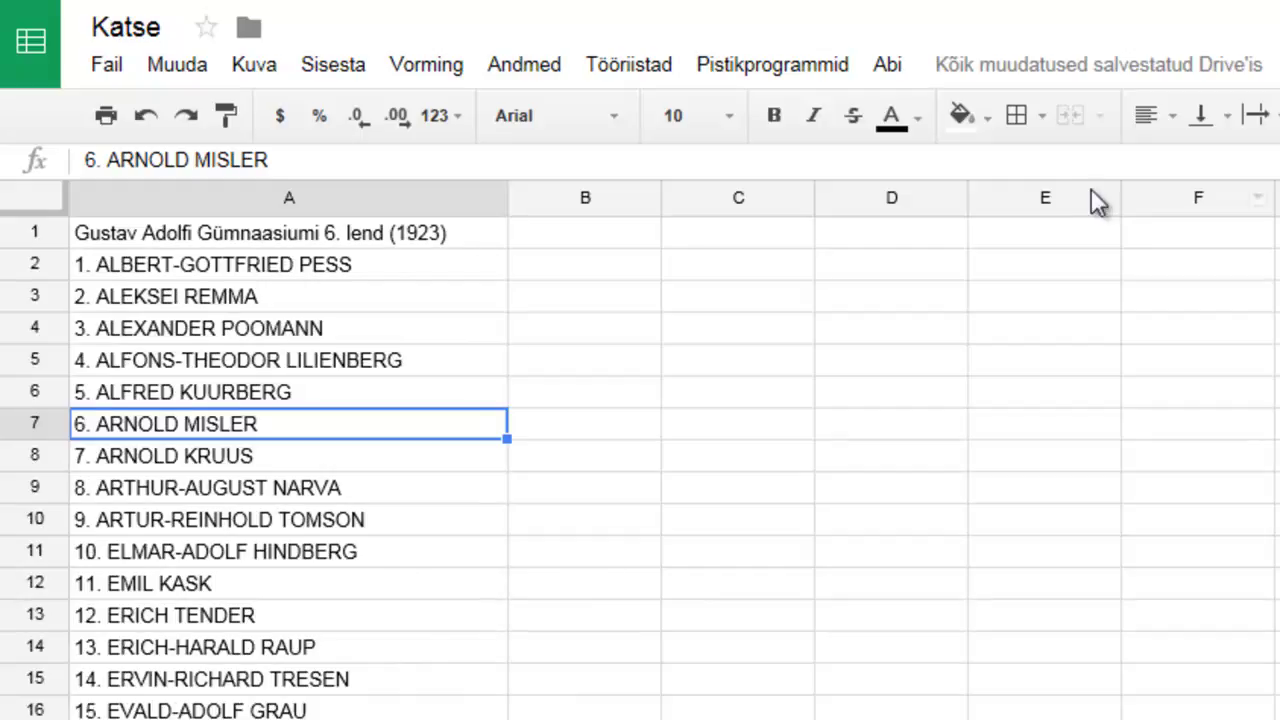
Step: Enter the formula =SPLIT(A2," ") in cell B2 to separate the first entry at its spaces
{"action": "left_click", "coordinate": [576, 271]}
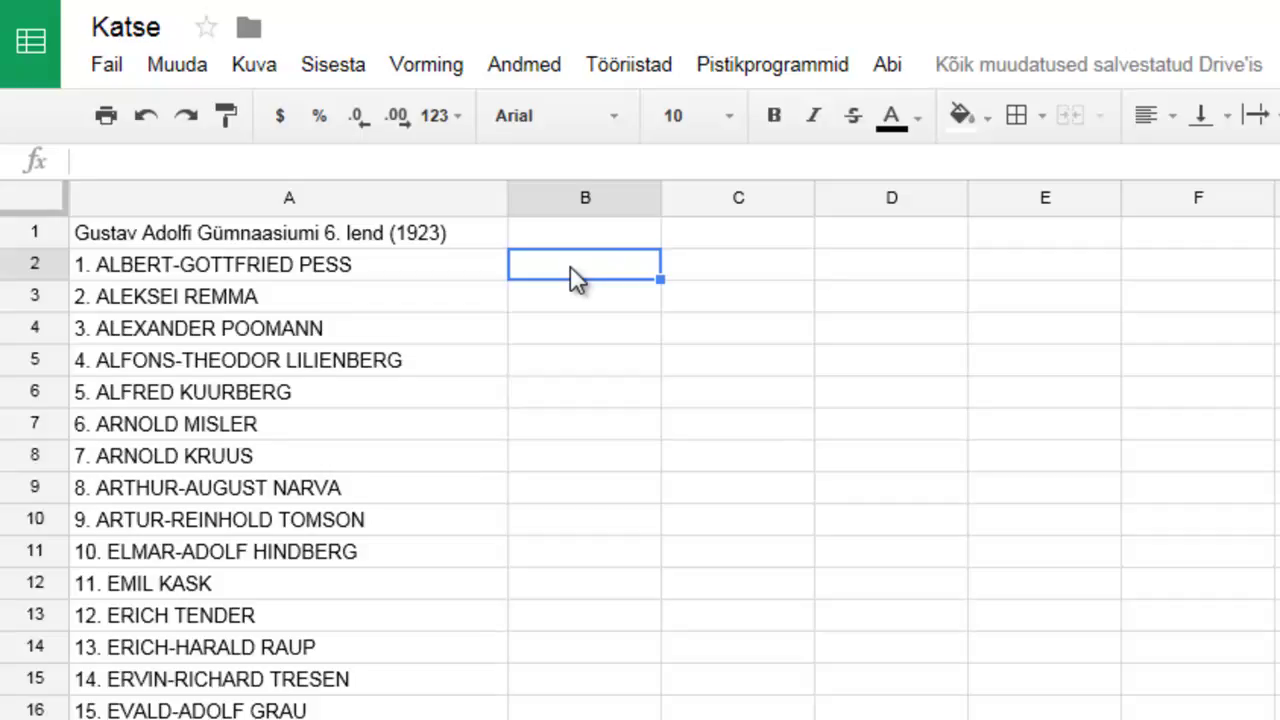
{"action": "type", "text": "="}
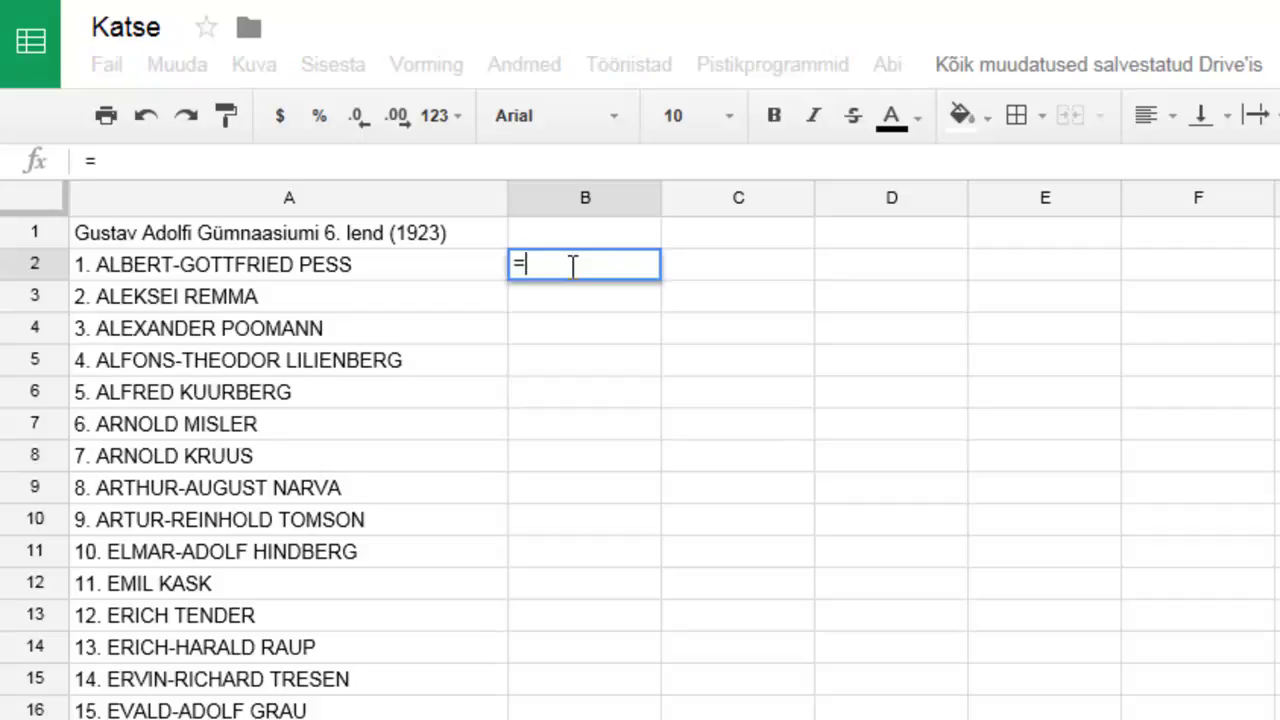
{"action": "type", "text": "spli"}
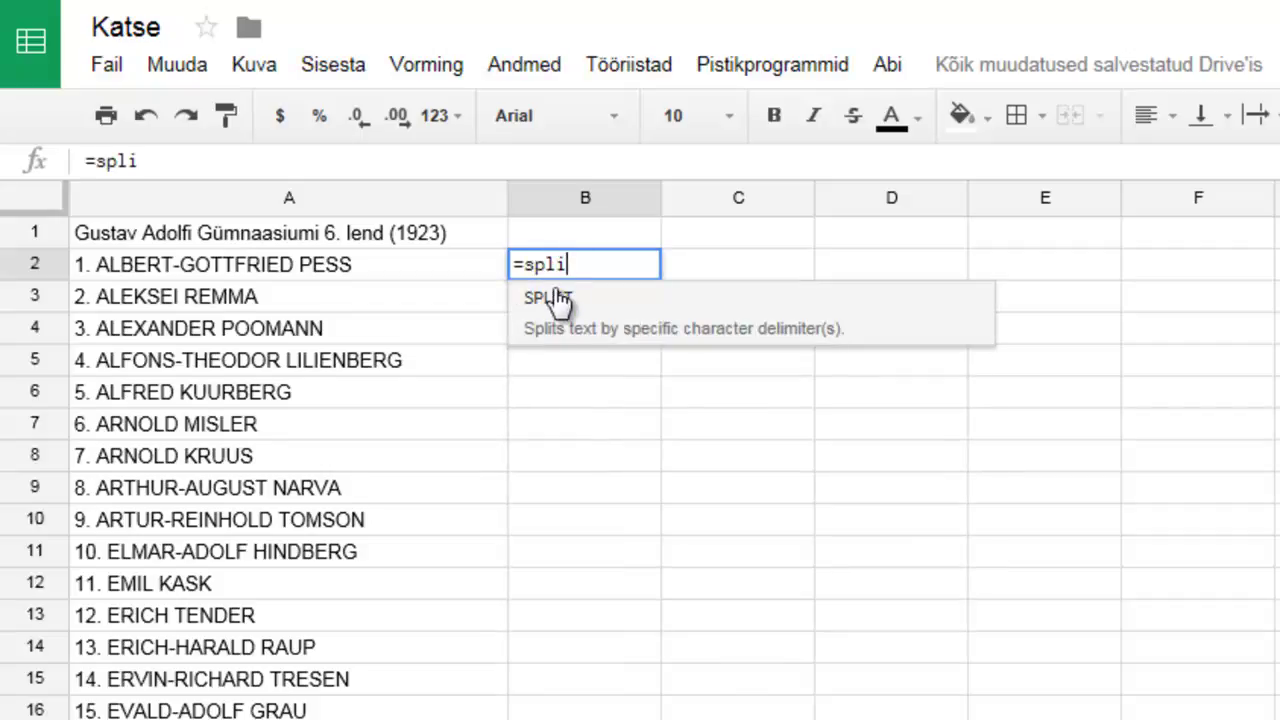
{"action": "left_click", "coordinate": [549, 299]}
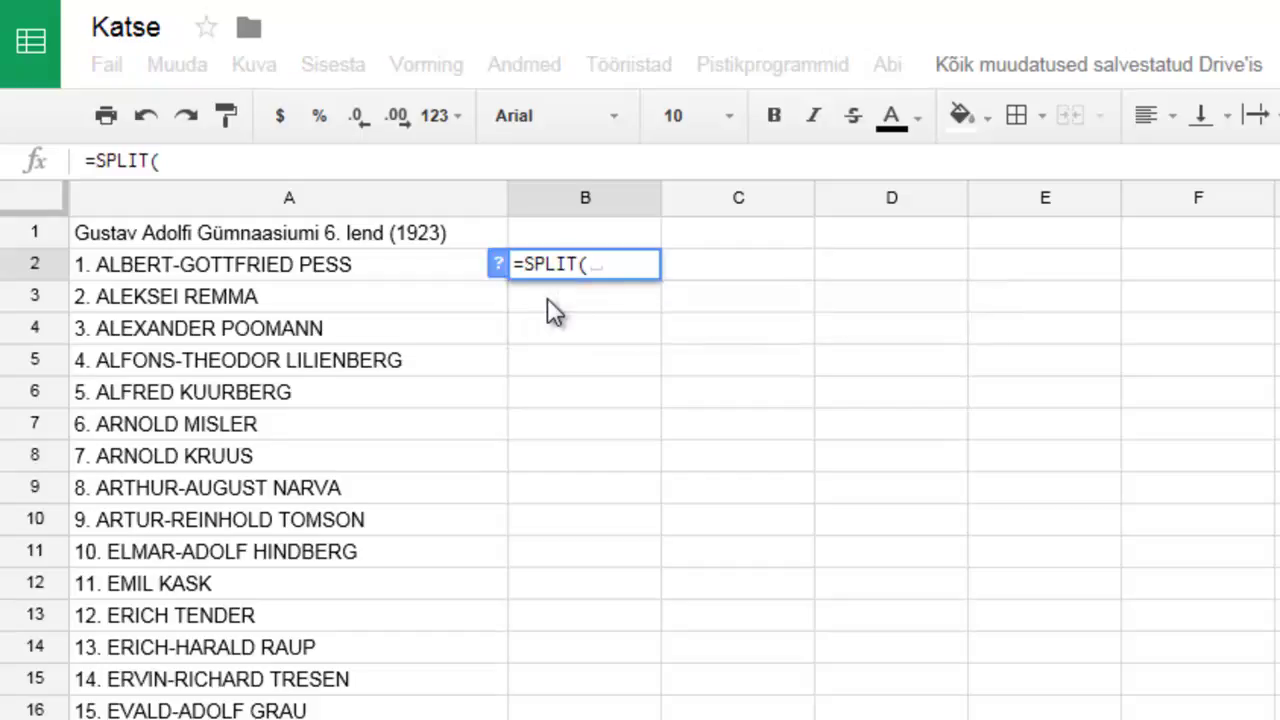
{"action": "left_click", "coordinate": [342, 270]}
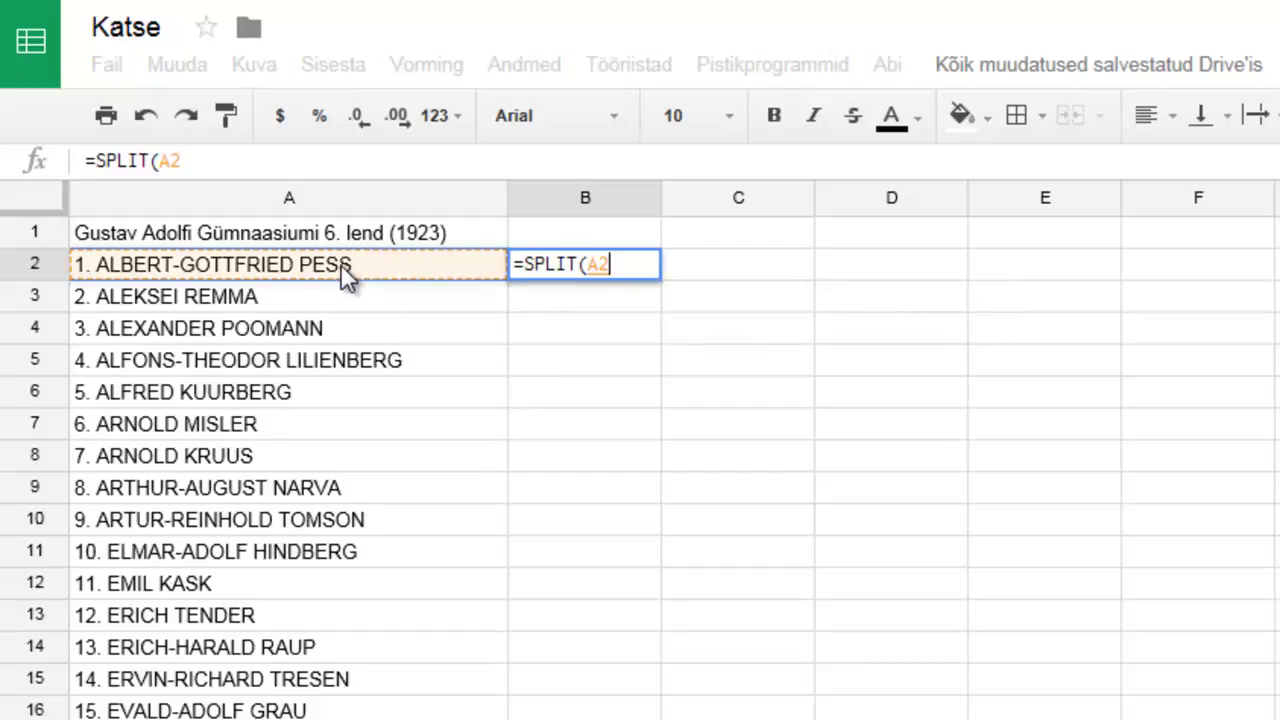
{"action": "type", "text": ","}
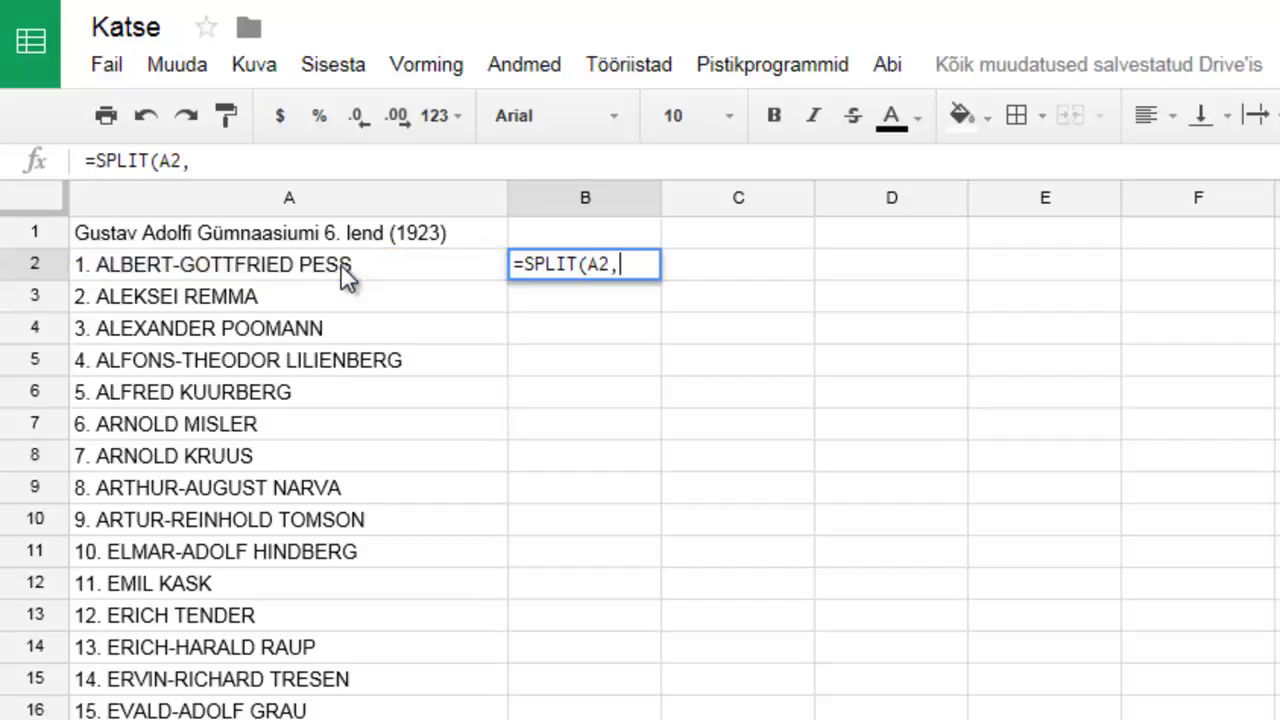
{"action": "type", "text": "\""}
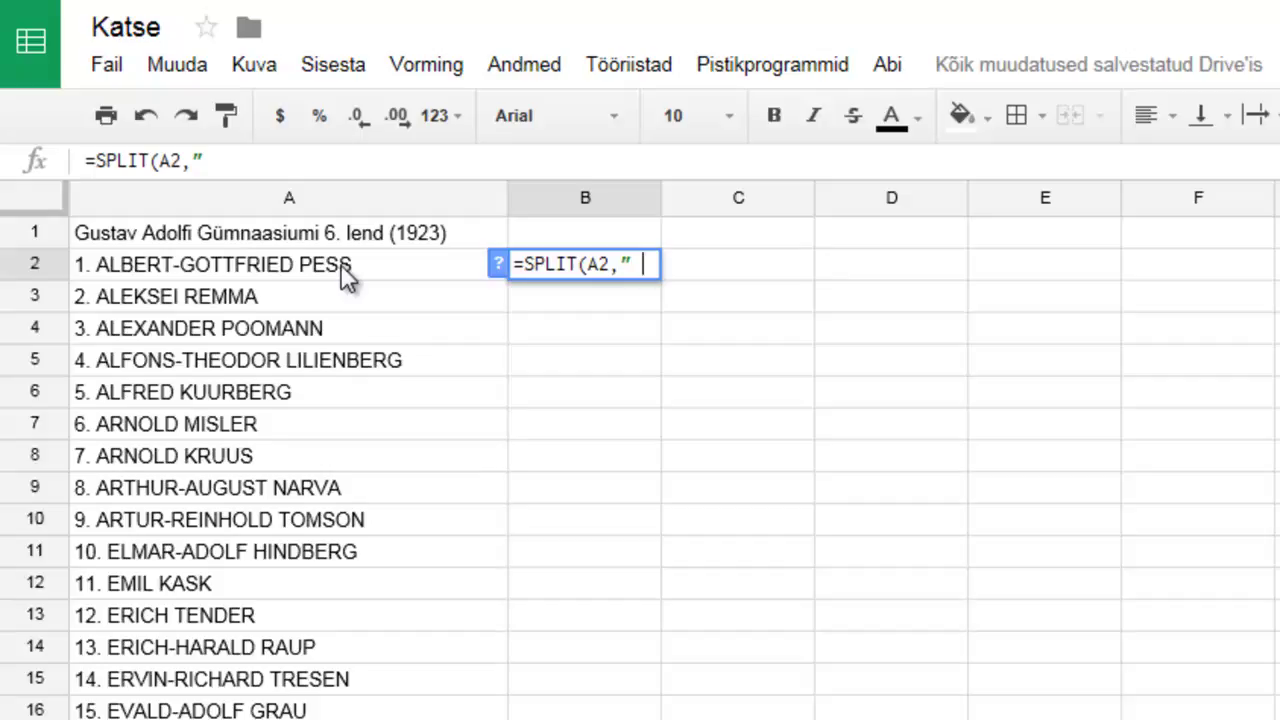
{"action": "type", "text": "\""}
{"action": "key", "text": "Return"}
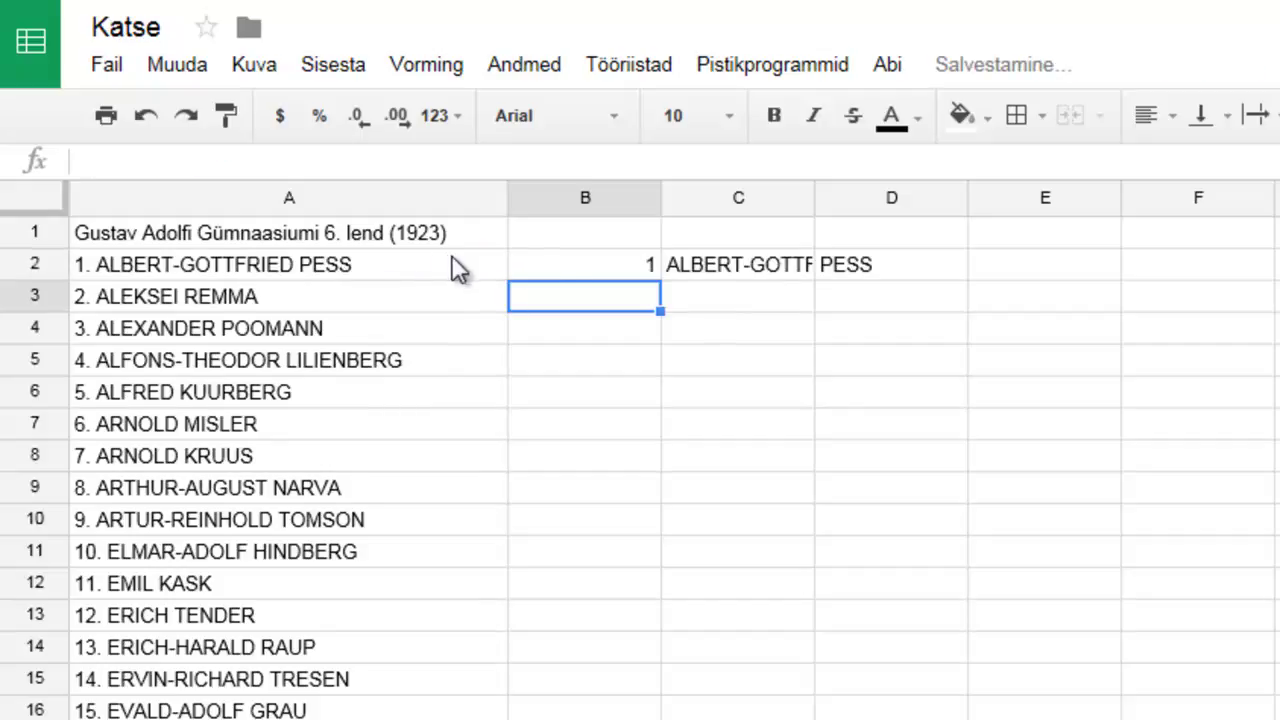
Step: Check the split parts in B2, C2 and D2, and fit the width of column C to its content
{"action": "left_click", "coordinate": [605, 272]}
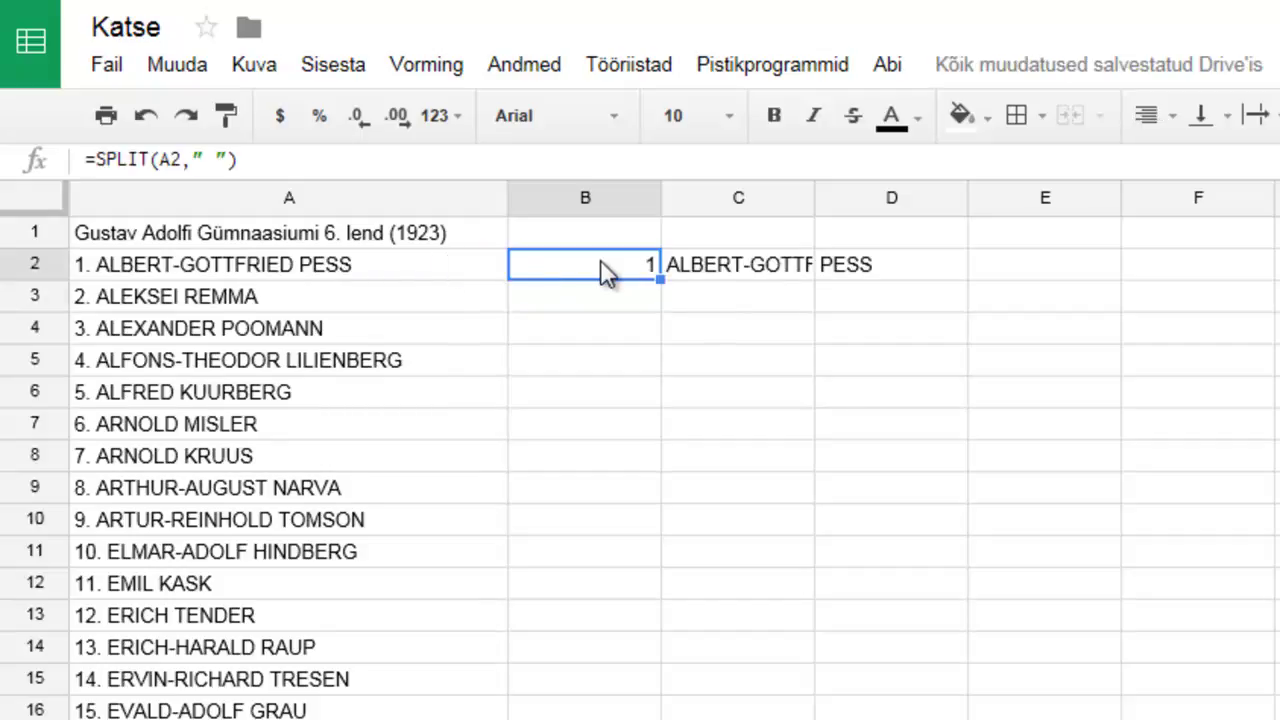
{"action": "left_click", "coordinate": [732, 276]}
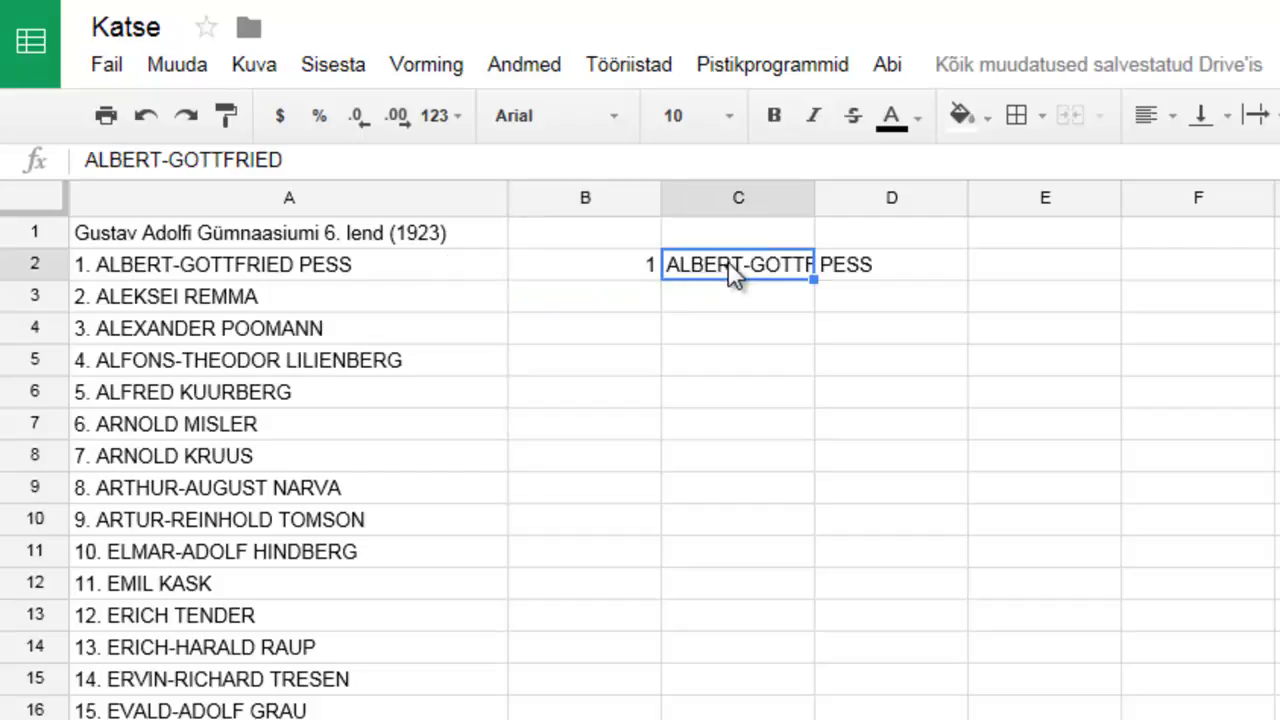
{"action": "left_click", "coordinate": [866, 270]}
{"action": "left_click_drag", "start_coordinate": [810, 197], "coordinate": [853, 200]}
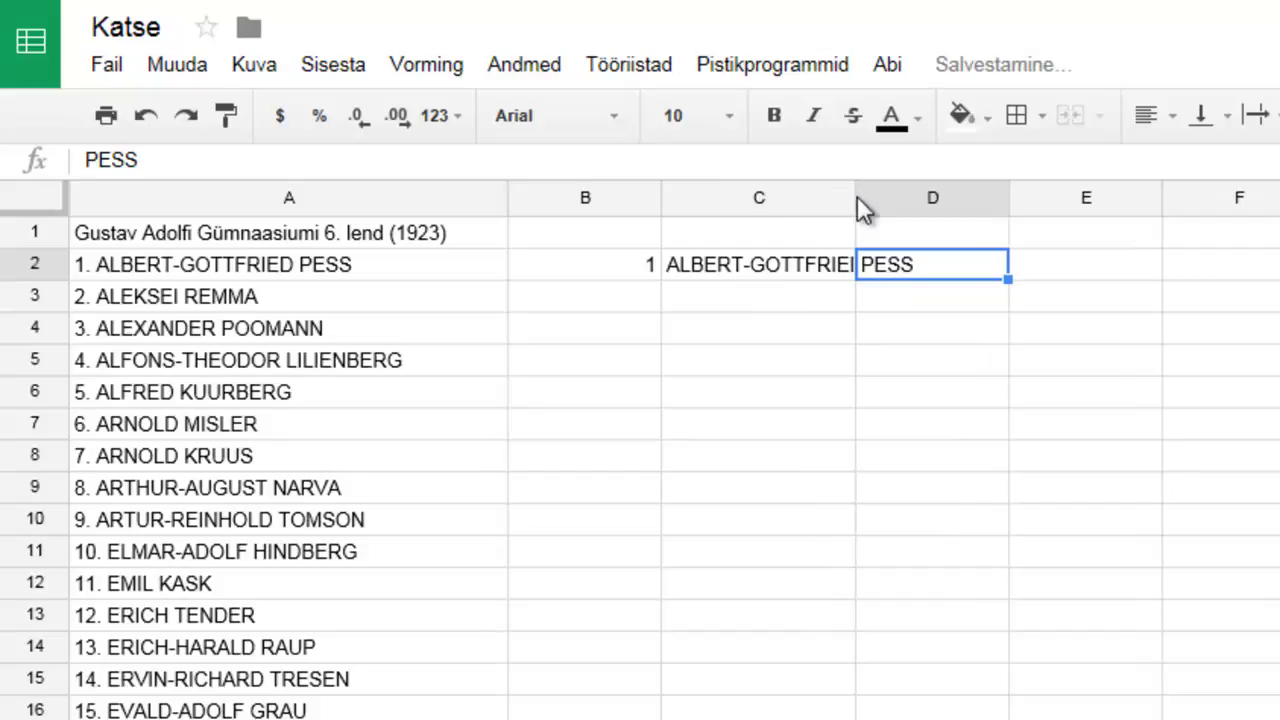
{"action": "double_click", "coordinate": [855, 198]}
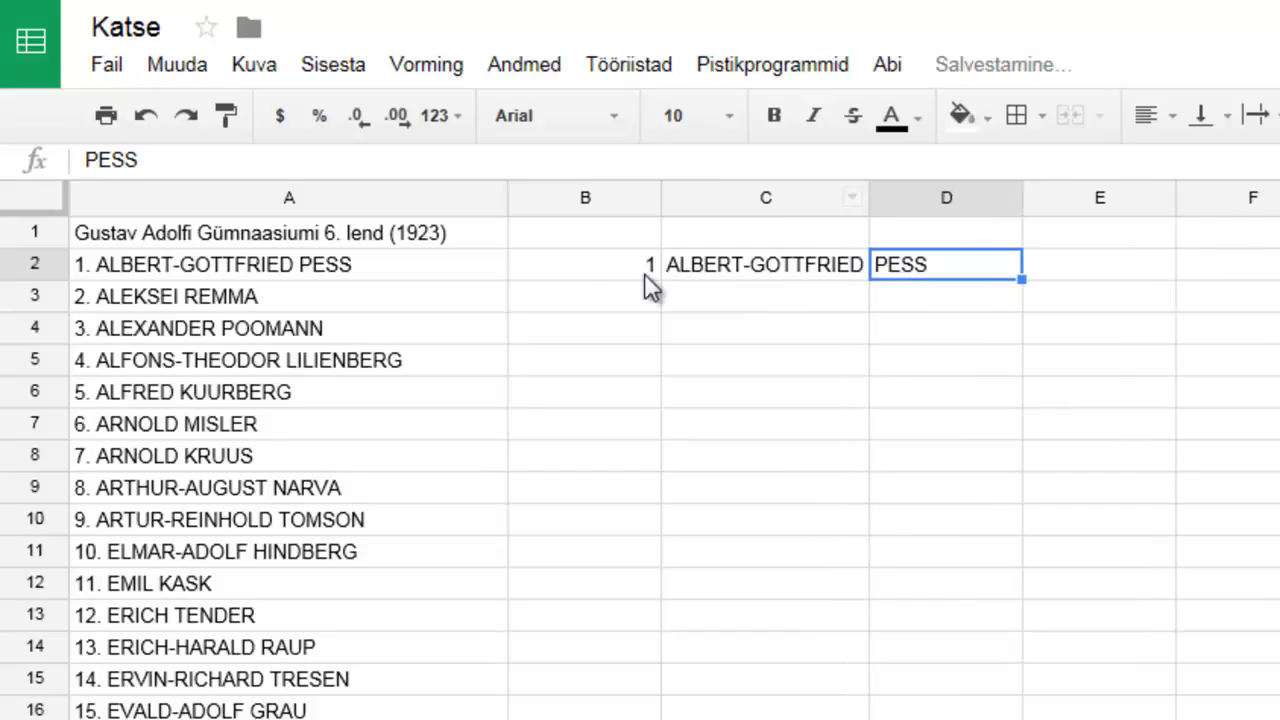
Step: Fill the SPLIT formula from B2 down to row 48 and narrow column B
{"action": "left_click", "coordinate": [613, 283]}
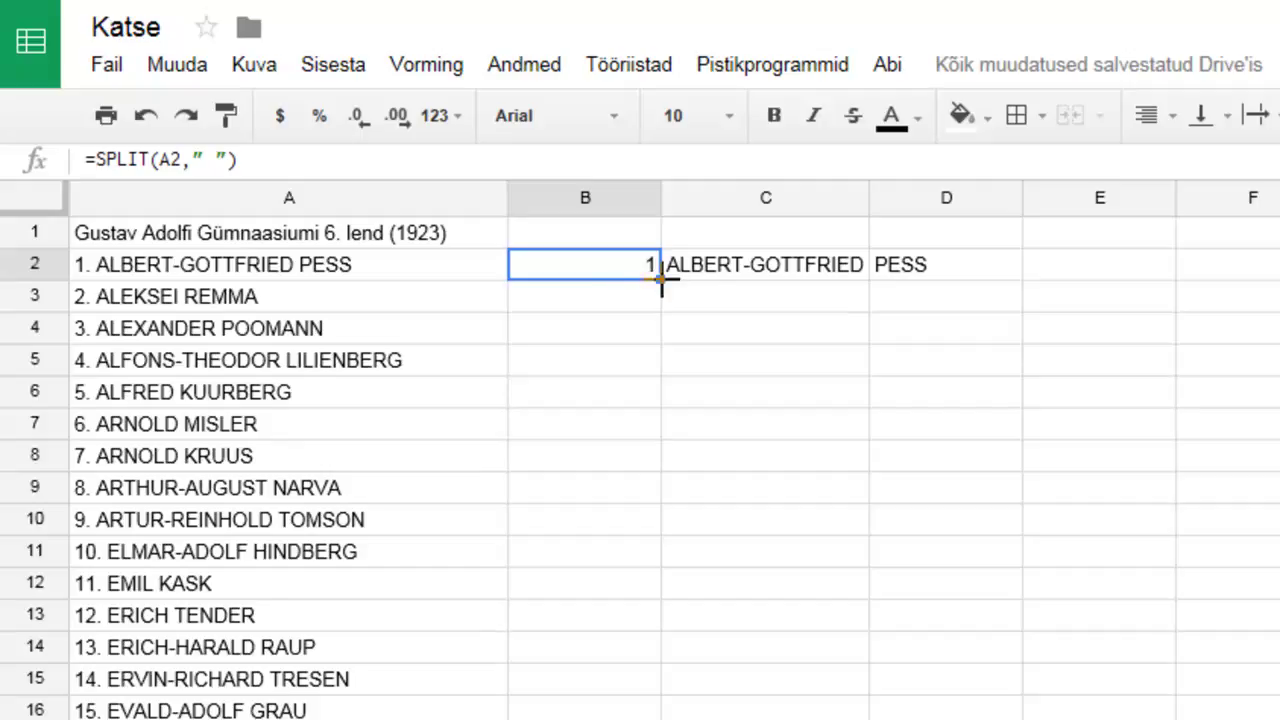
{"action": "left_click_drag", "start_coordinate": [661, 279], "coordinate": [648, 710]}
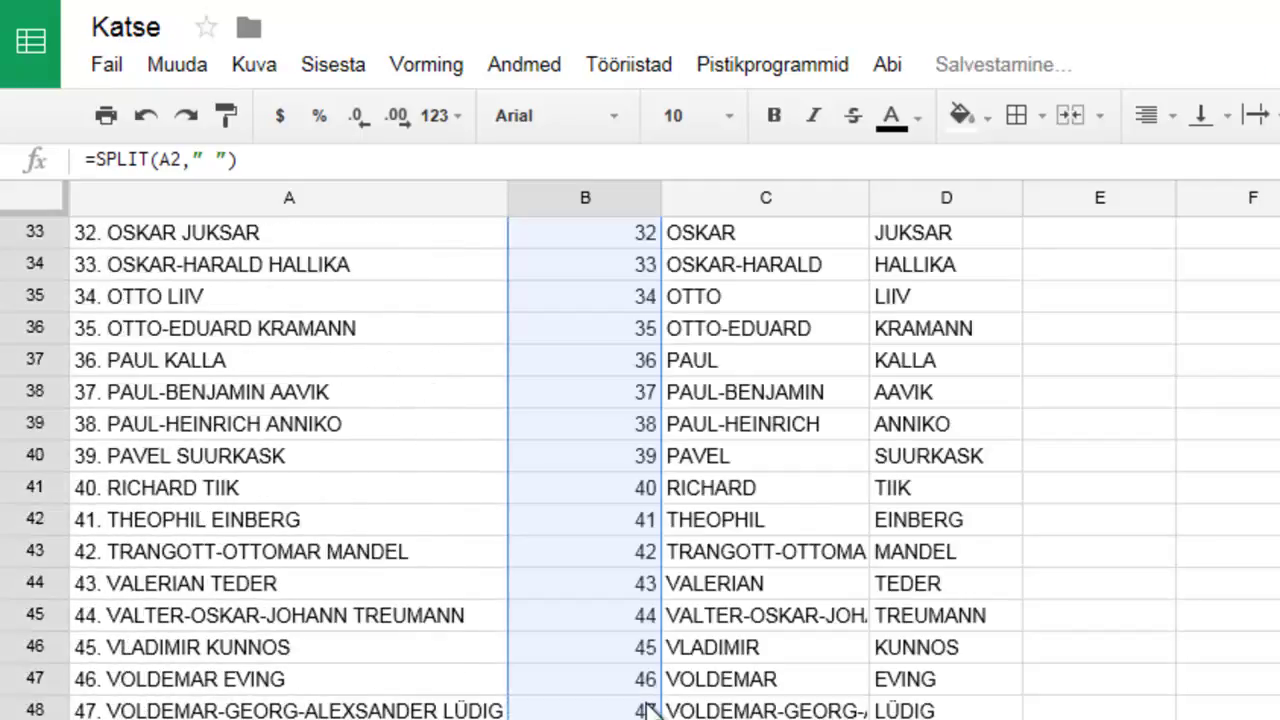
{"action": "left_click", "coordinate": [1120, 714]}
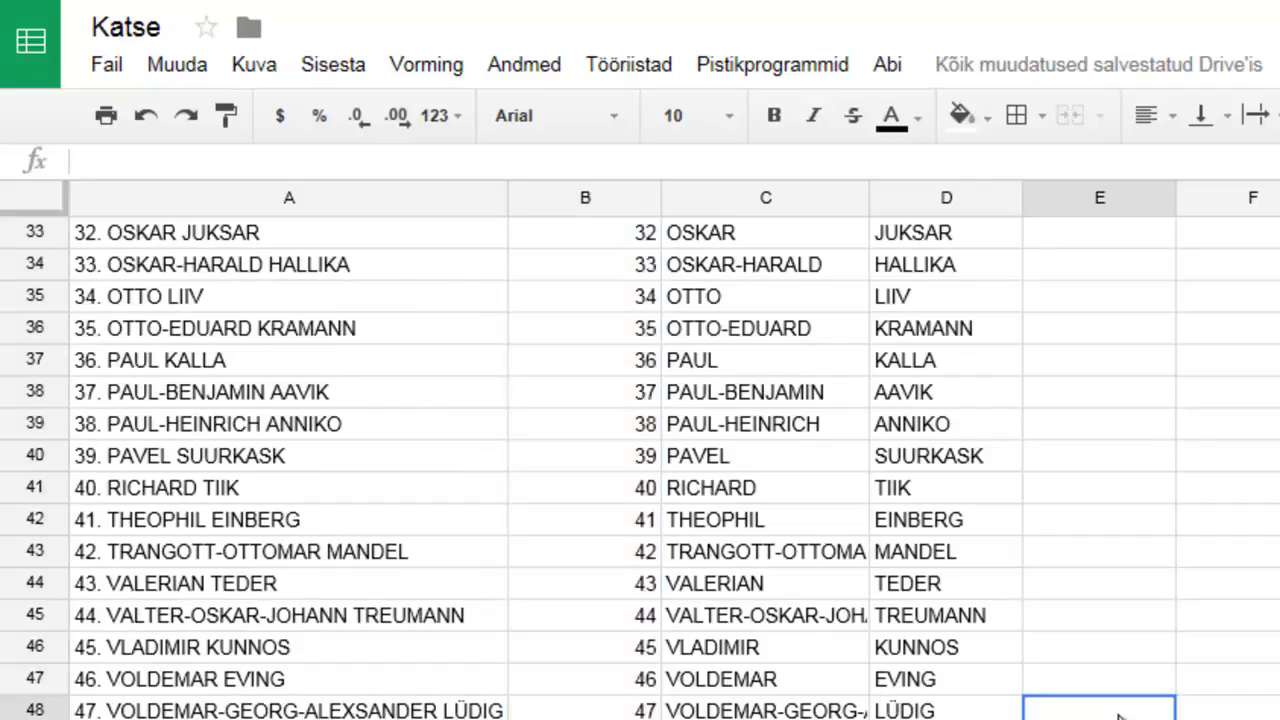
{"action": "scroll", "coordinate": [640, 450], "scroll_direction": "up", "scroll_amount": 10}
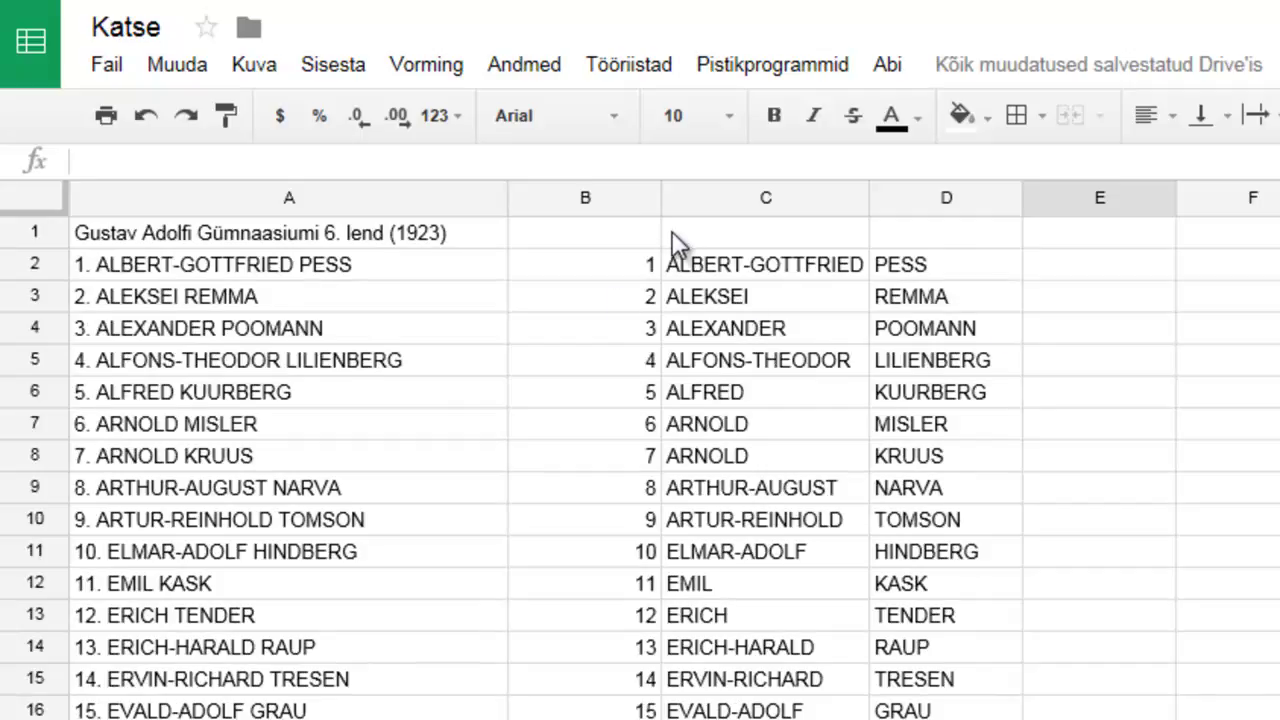
{"action": "left_click_drag", "start_coordinate": [661, 198], "coordinate": [600, 200]}
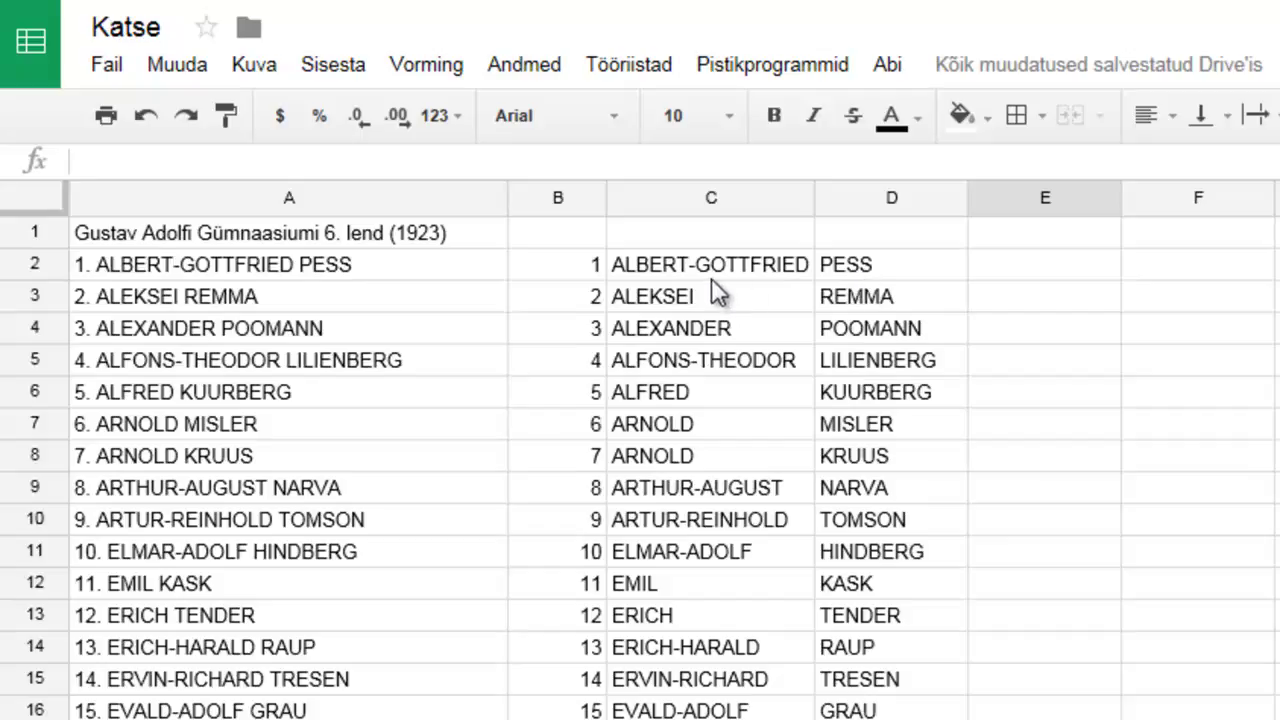
Step: Enter the formula =LOWER(C2) in cell E2 to convert the first given name to lowercase
{"action": "left_click", "coordinate": [1024, 267]}
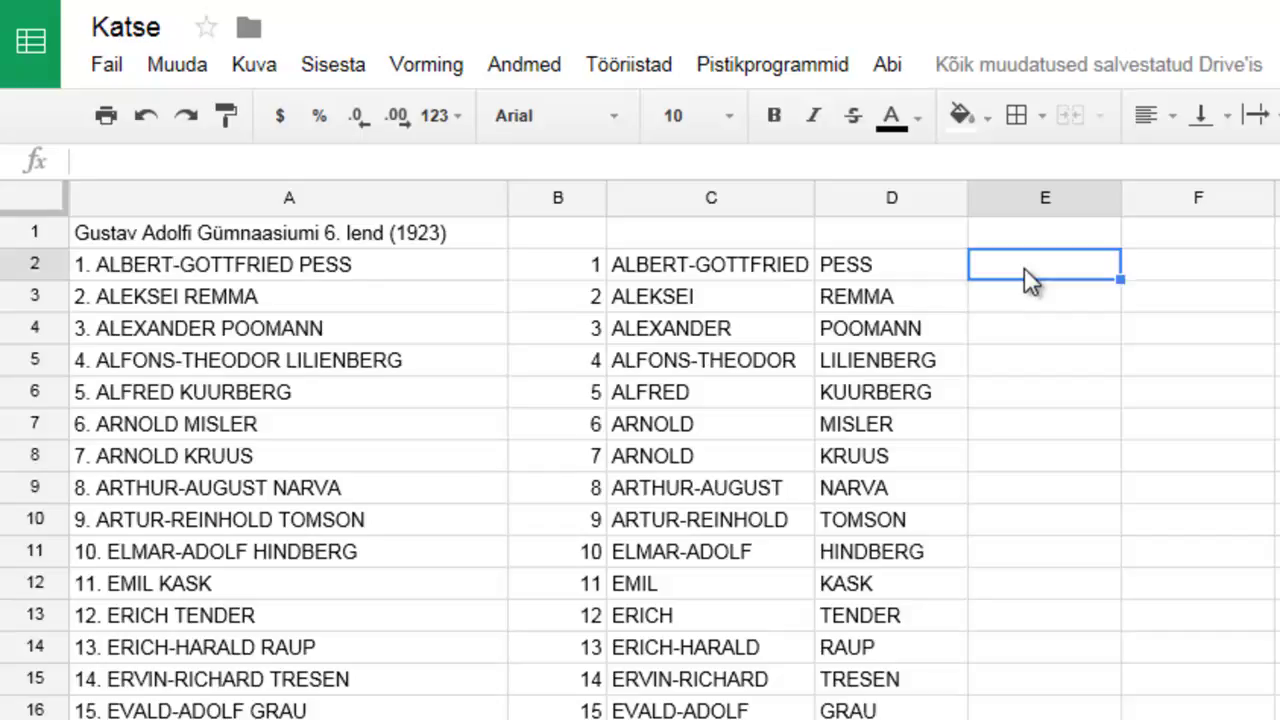
{"action": "type", "text": "=lowe"}
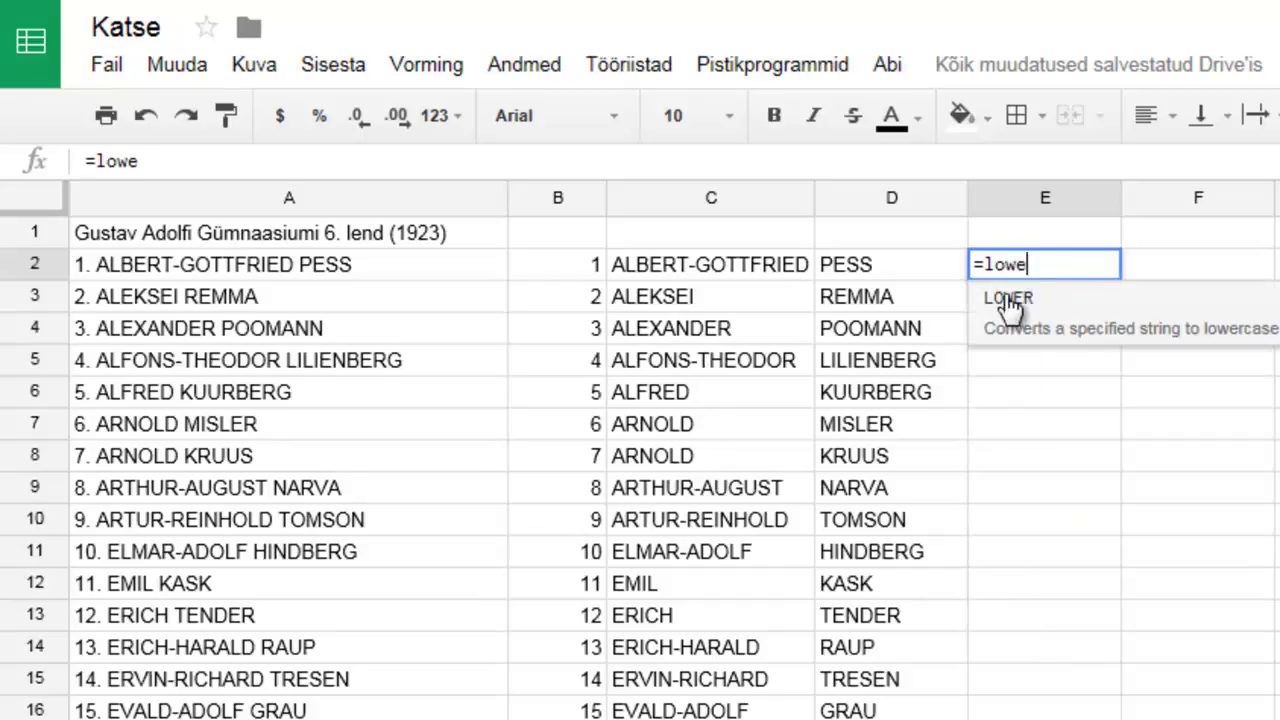
{"action": "left_click", "coordinate": [1005, 297]}
{"action": "left_click", "coordinate": [727, 272]}
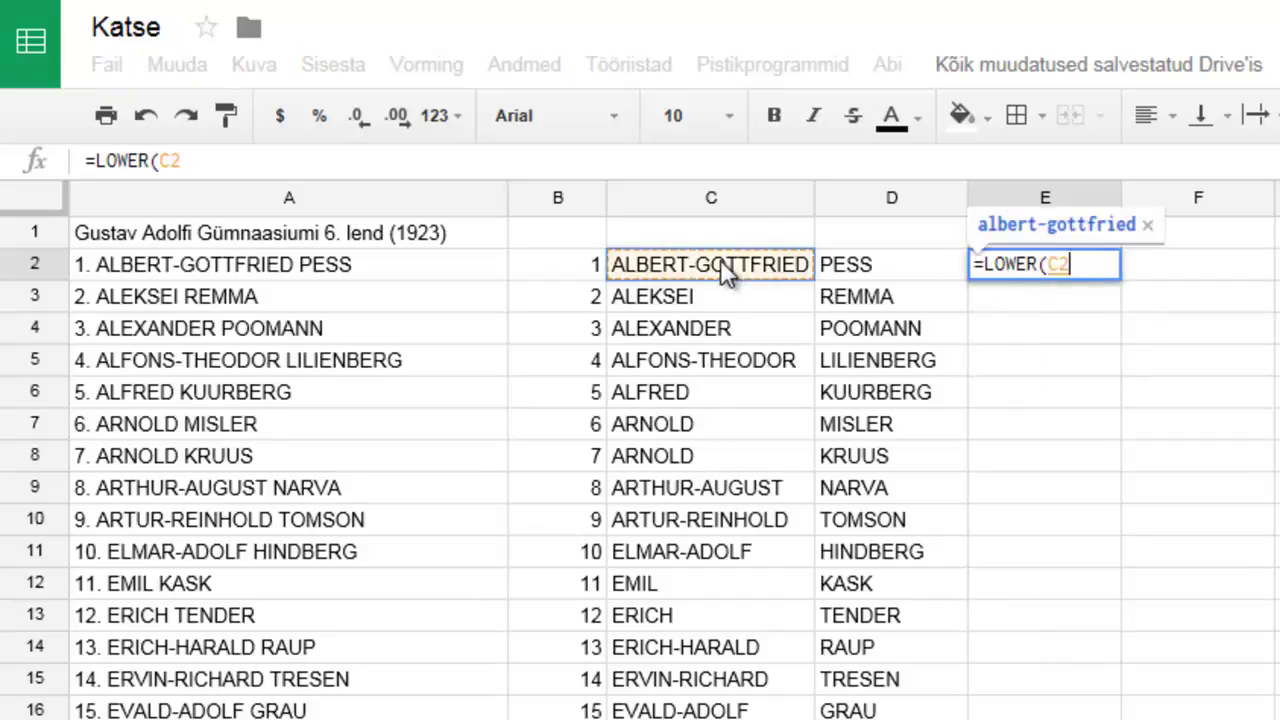
{"action": "key", "text": "Return"}
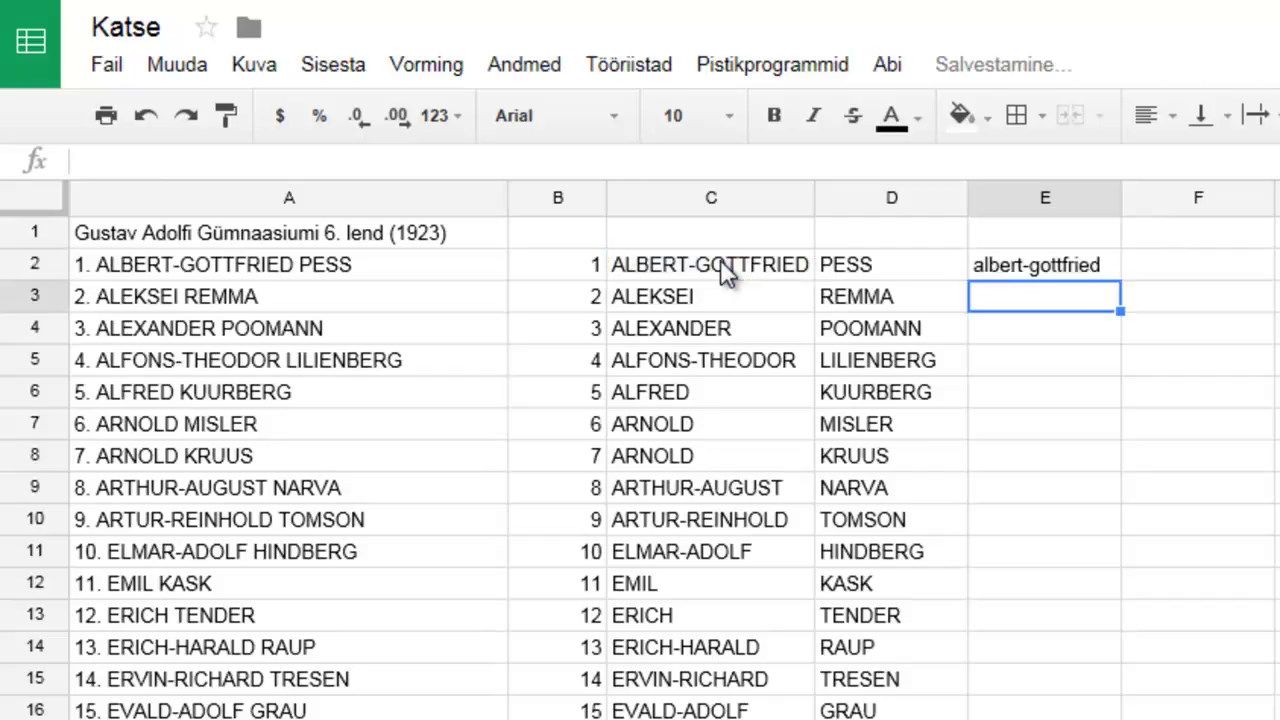
Step: Fill the LOWER formula from E2 down to row 48 and widen column E to show the full names
{"action": "left_click", "coordinate": [1037, 275]}
{"action": "left_click_drag", "start_coordinate": [1121, 279], "coordinate": [1066, 712]}
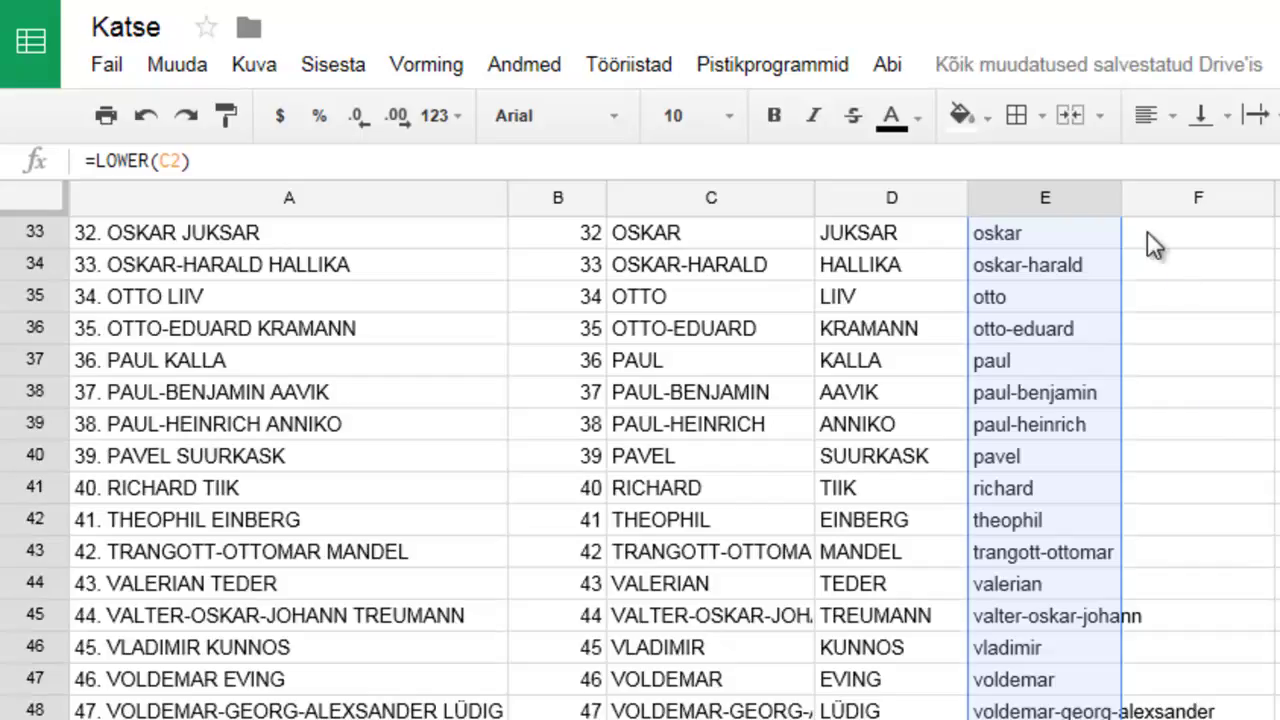
{"action": "left_click_drag", "start_coordinate": [1120, 196], "coordinate": [1244, 195]}
{"action": "left_click", "coordinate": [1279, 456]}
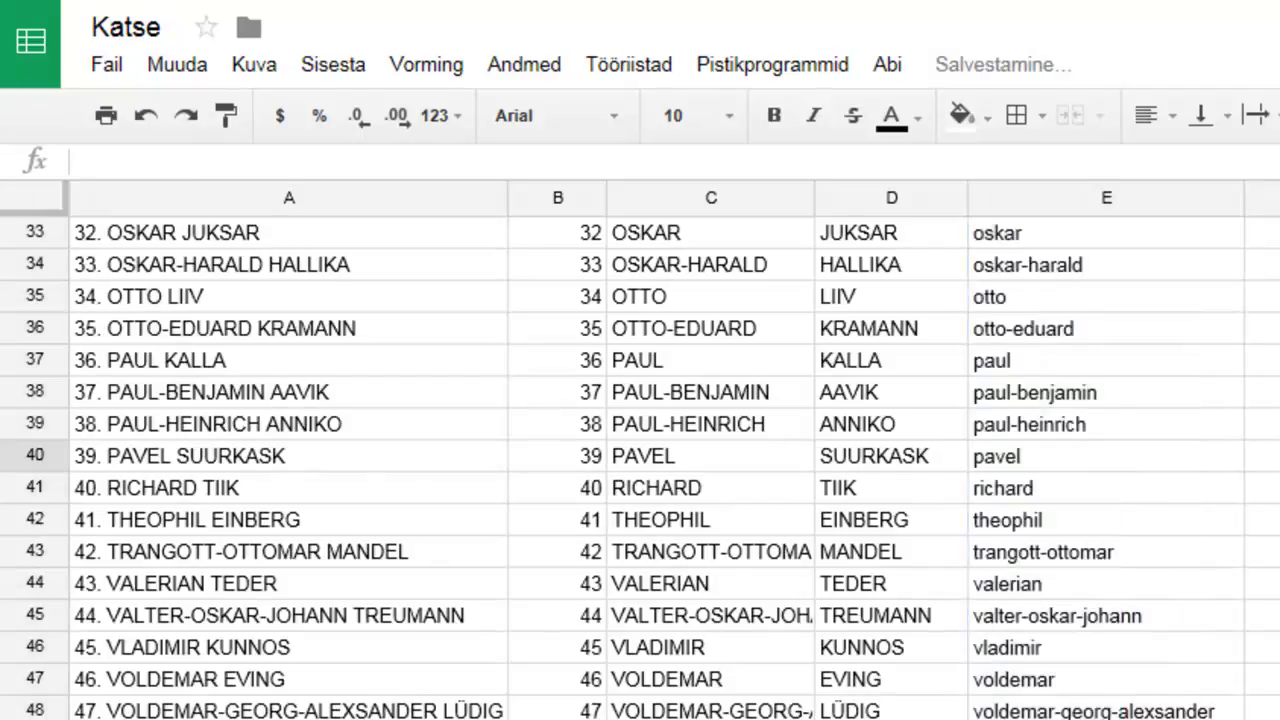
{"action": "scroll", "coordinate": [656, 466], "scroll_direction": "up", "scroll_amount": 8}
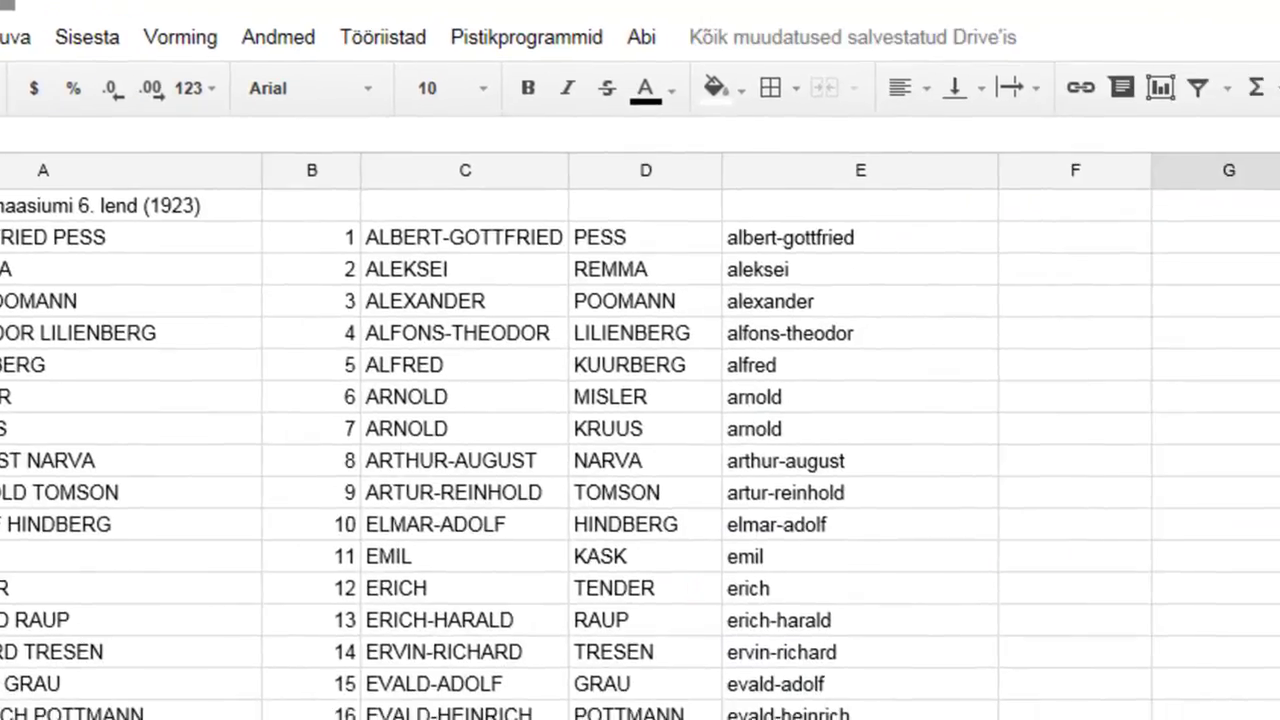
Step: Enter the formula =LOWER(D2) in cell F2 to convert the first surname to lowercase
{"action": "left_click", "coordinate": [1036, 250]}
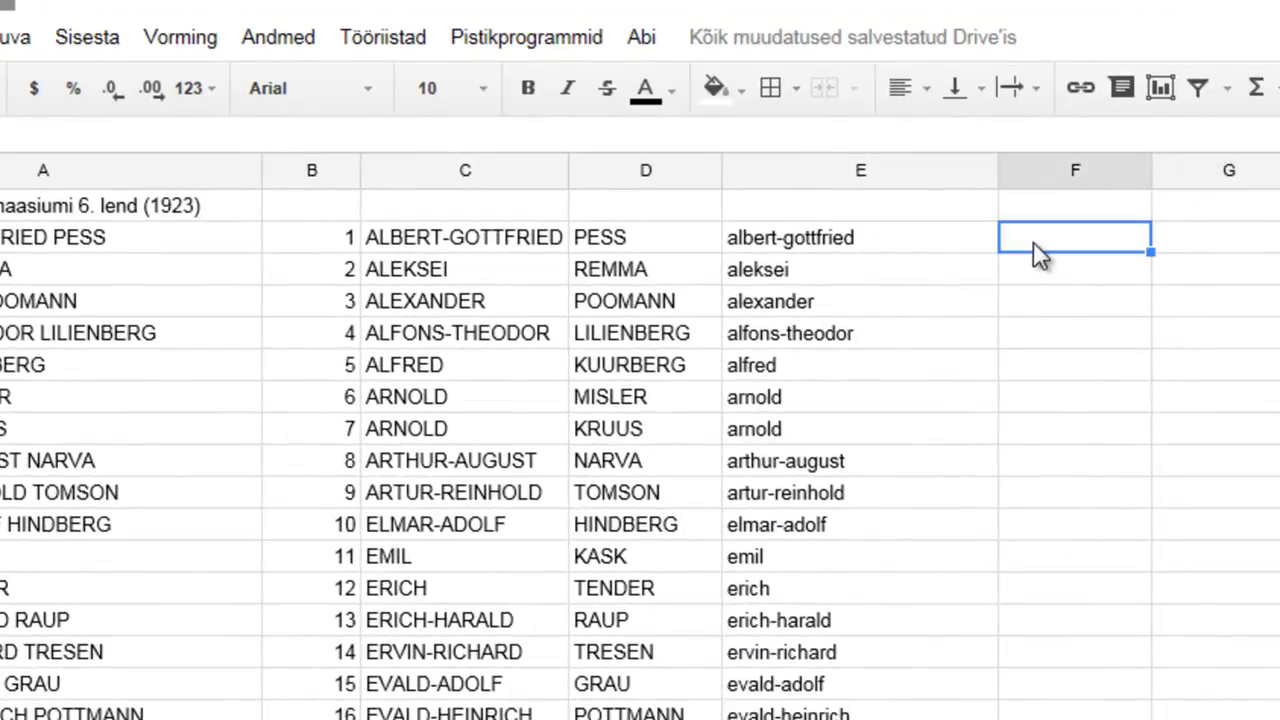
{"action": "type", "text": "=low"}
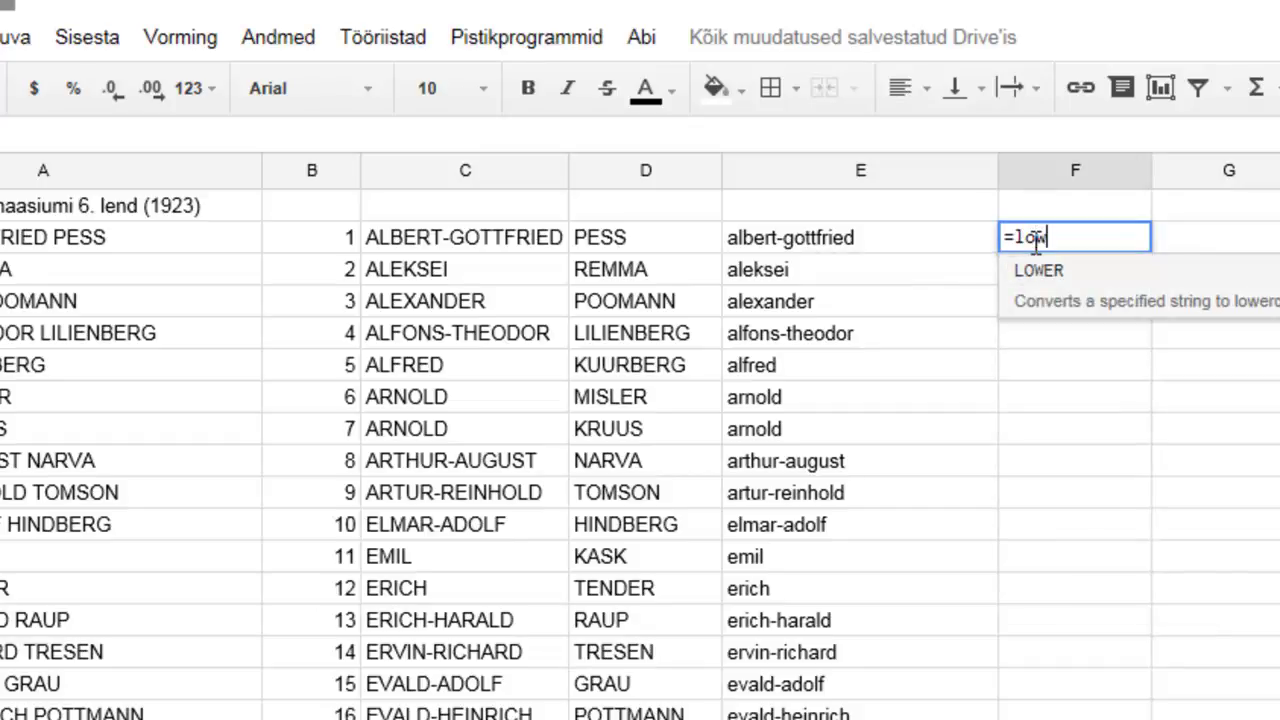
{"action": "left_click", "coordinate": [1046, 276]}
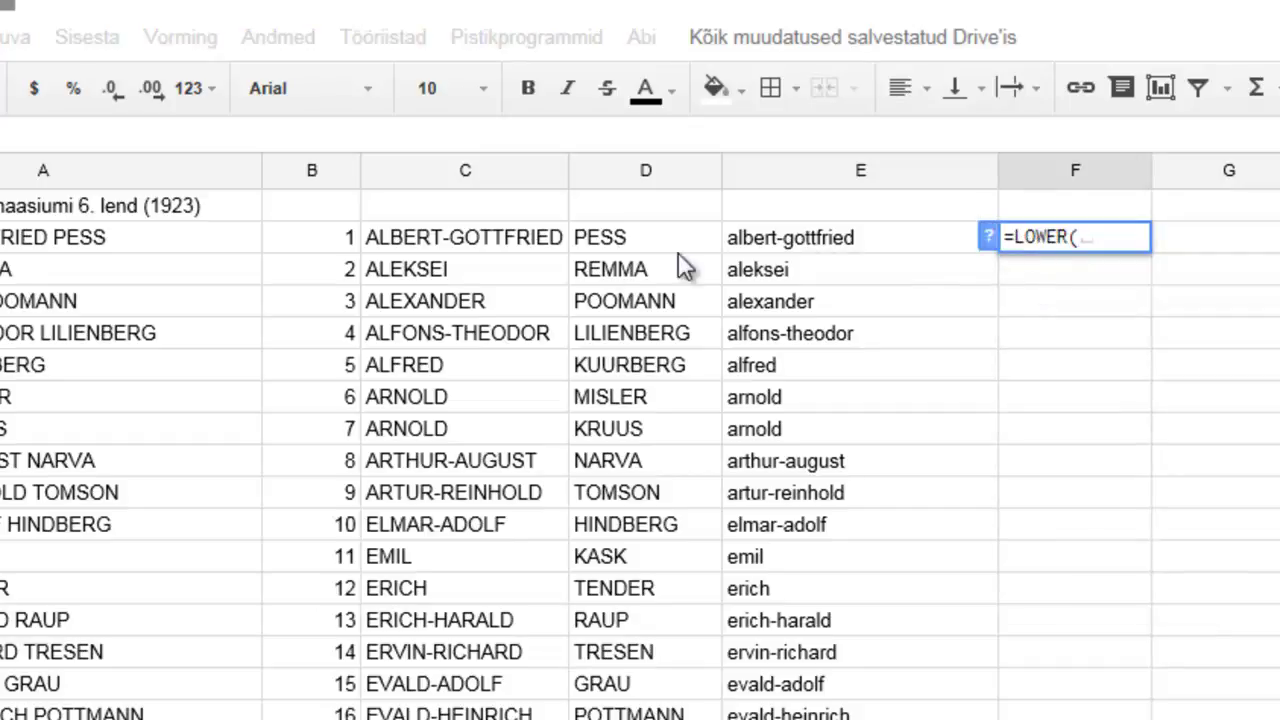
{"action": "left_click", "coordinate": [606, 240]}
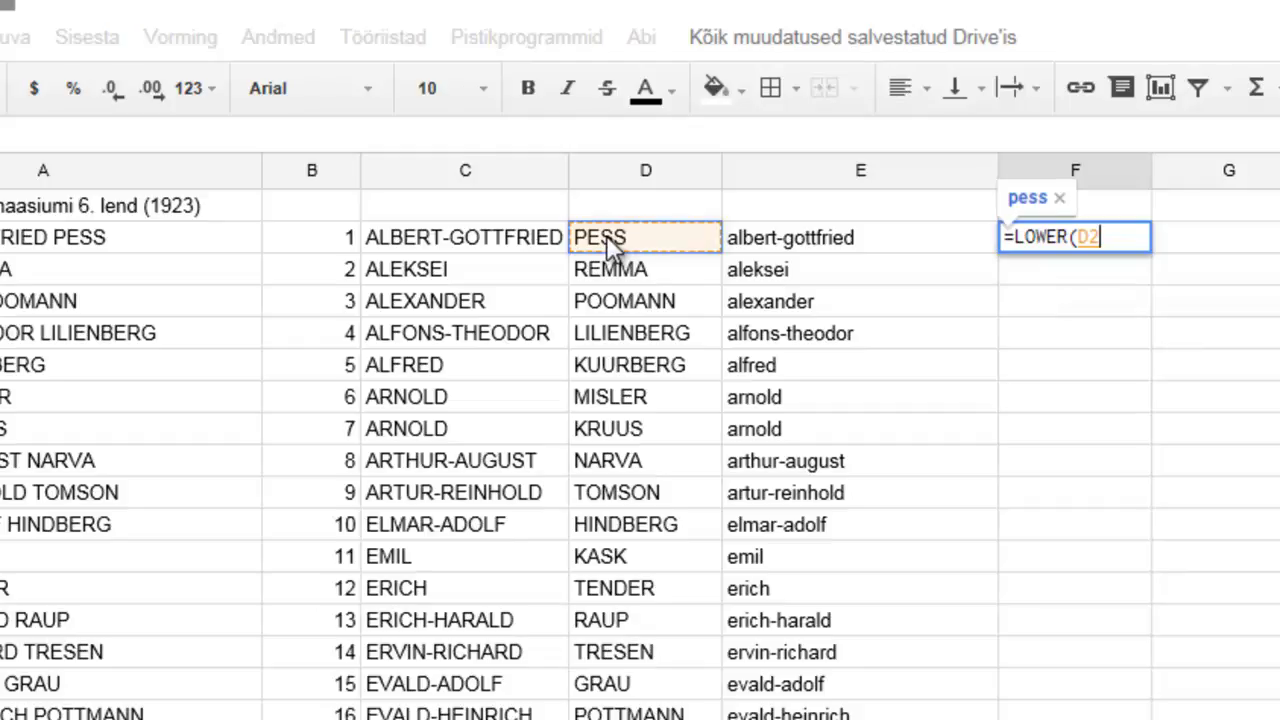
{"action": "key", "text": "Return"}
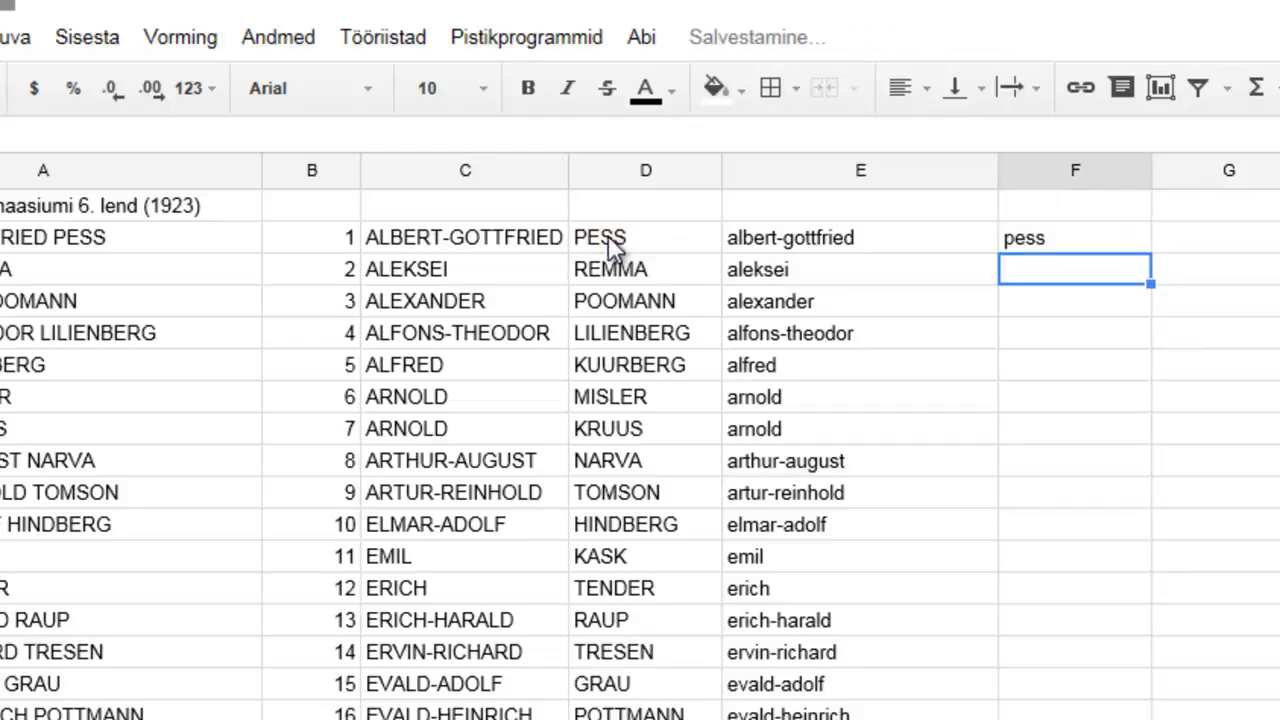
Step: Fill the LOWER formula from F2 down to row 48 and narrow column E
{"action": "left_click", "coordinate": [1080, 245]}
{"action": "left_click_drag", "start_coordinate": [1150, 246], "coordinate": [1110, 660]}
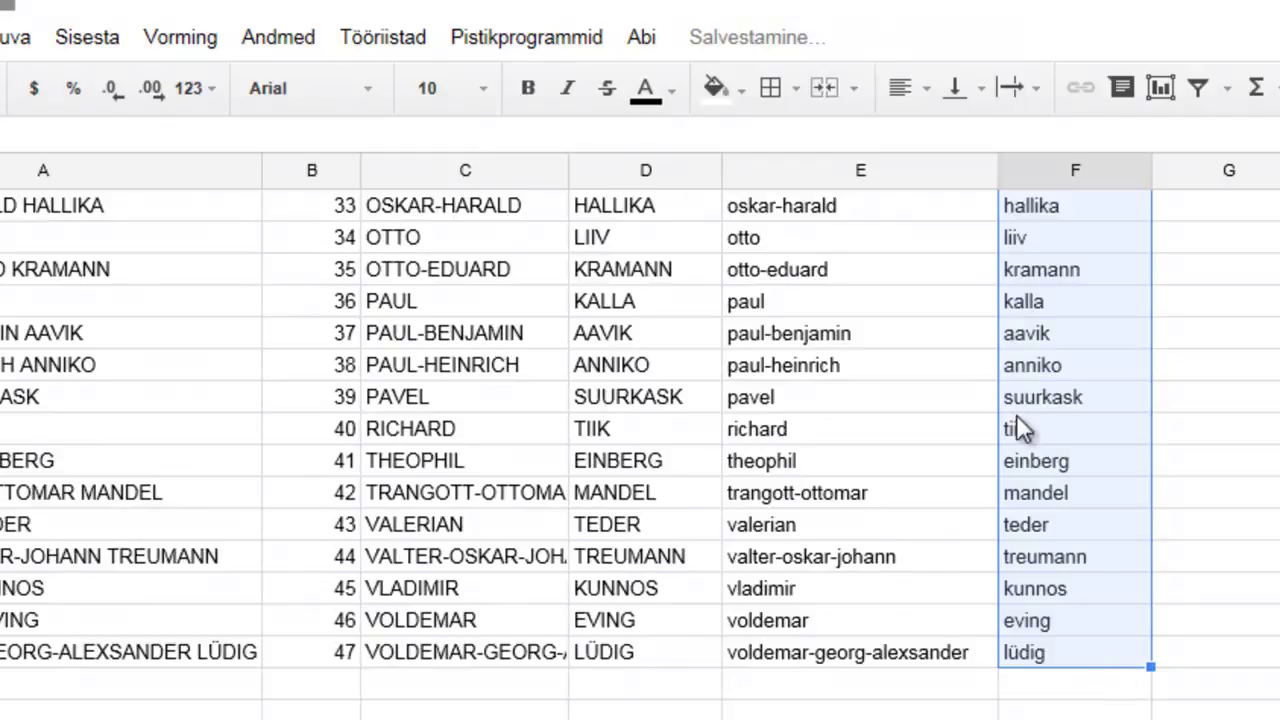
{"action": "left_click", "coordinate": [1165, 461]}
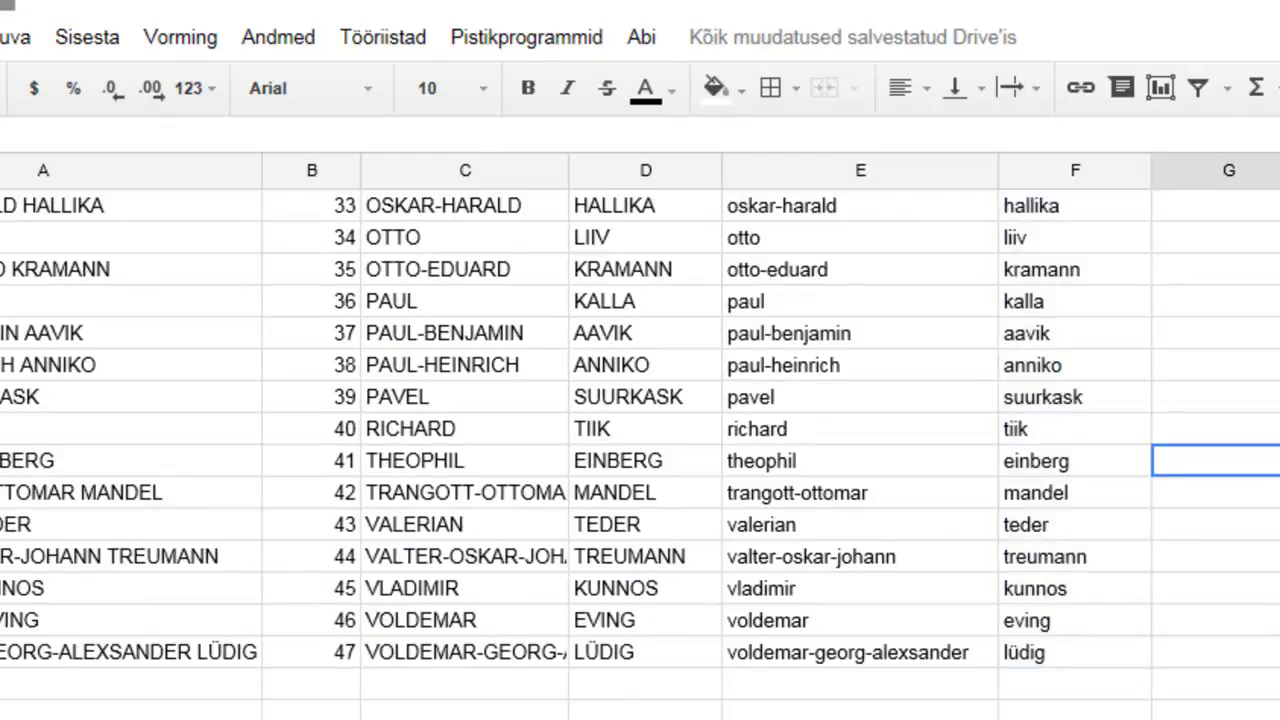
{"action": "scroll", "coordinate": [1165, 461], "scroll_direction": "up", "scroll_amount": 8}
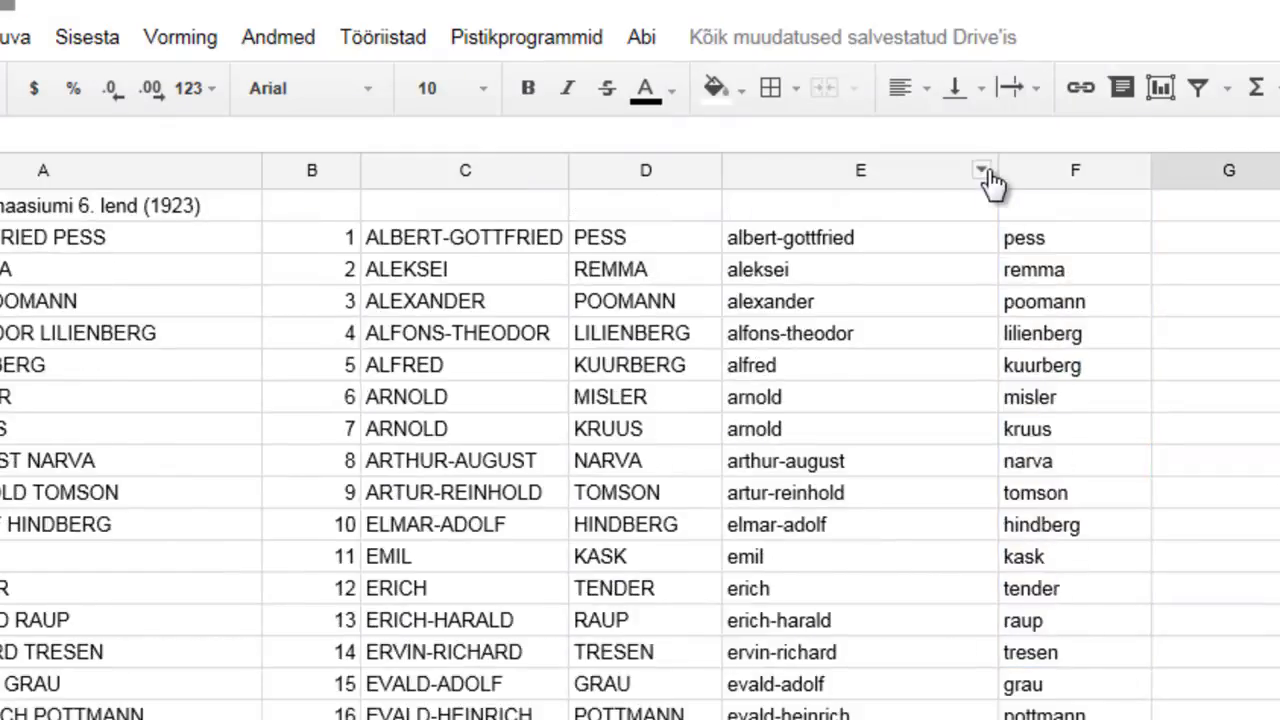
{"action": "left_click_drag", "start_coordinate": [996, 170], "coordinate": [885, 175]}
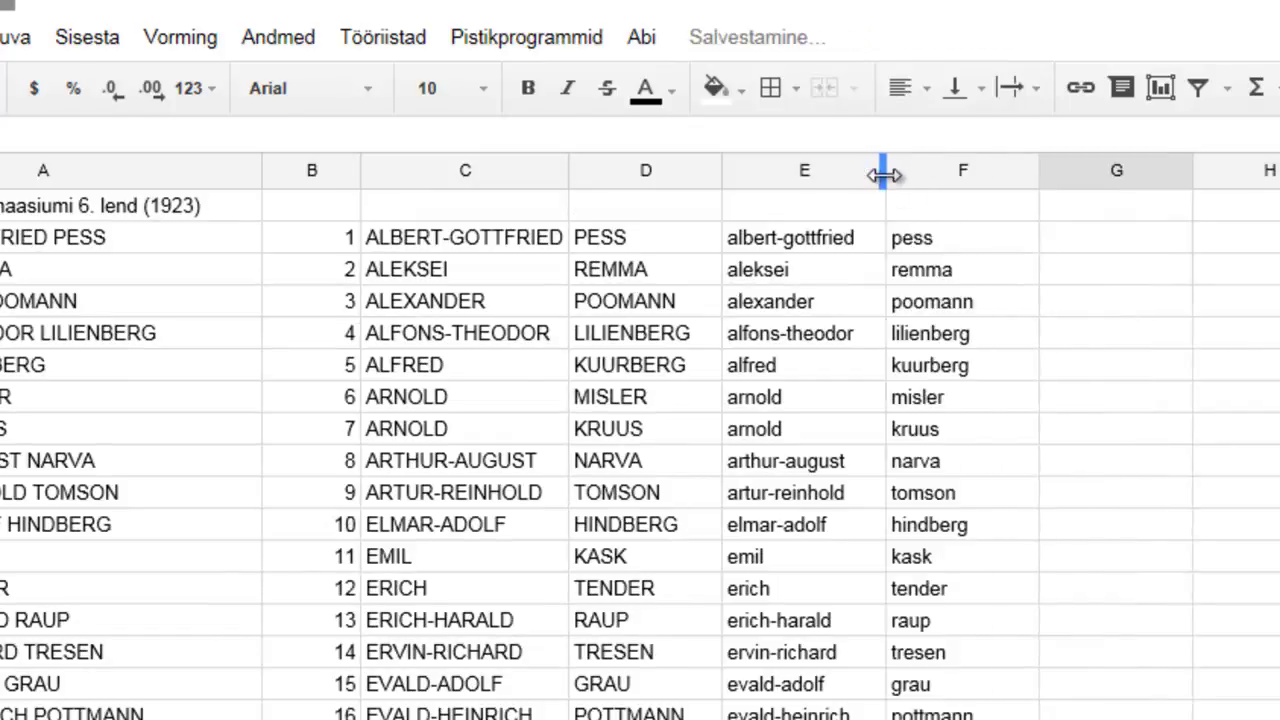
Step: Enter the formula =PROPER(E2) in cell G2 to capitalize the first given name
{"action": "left_click", "coordinate": [1084, 245]}
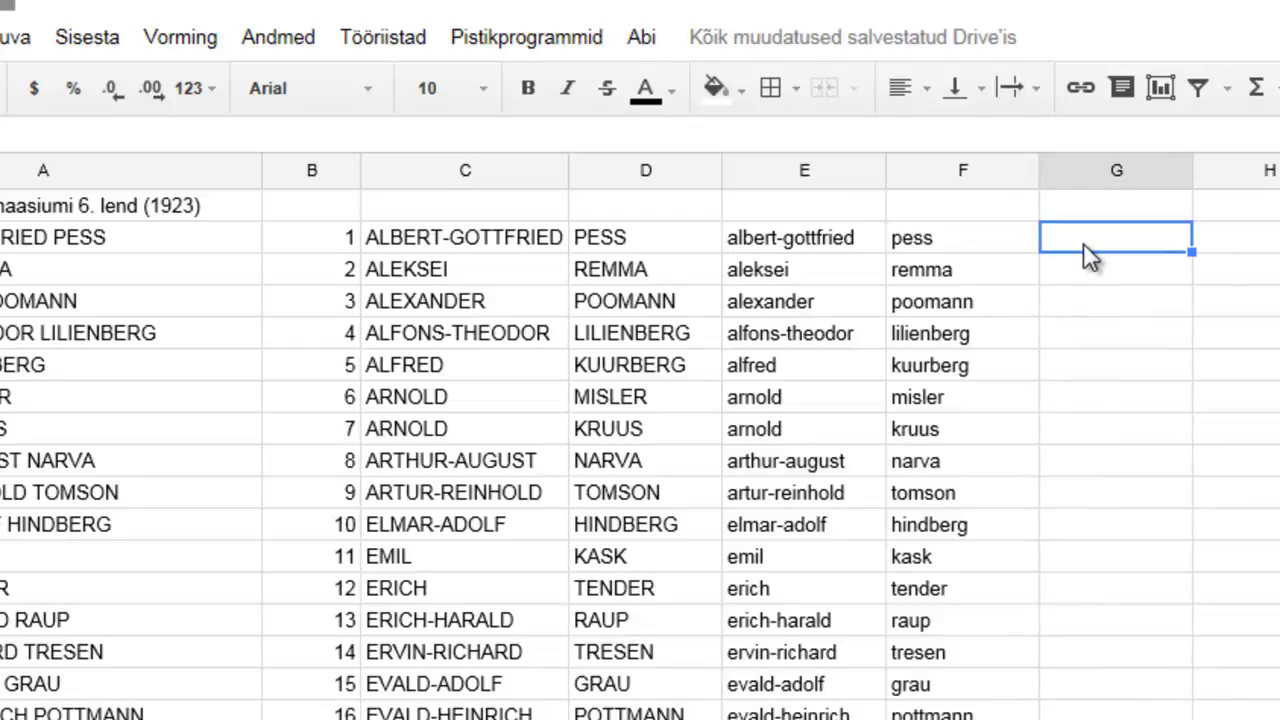
{"action": "type", "text": "=pr"}
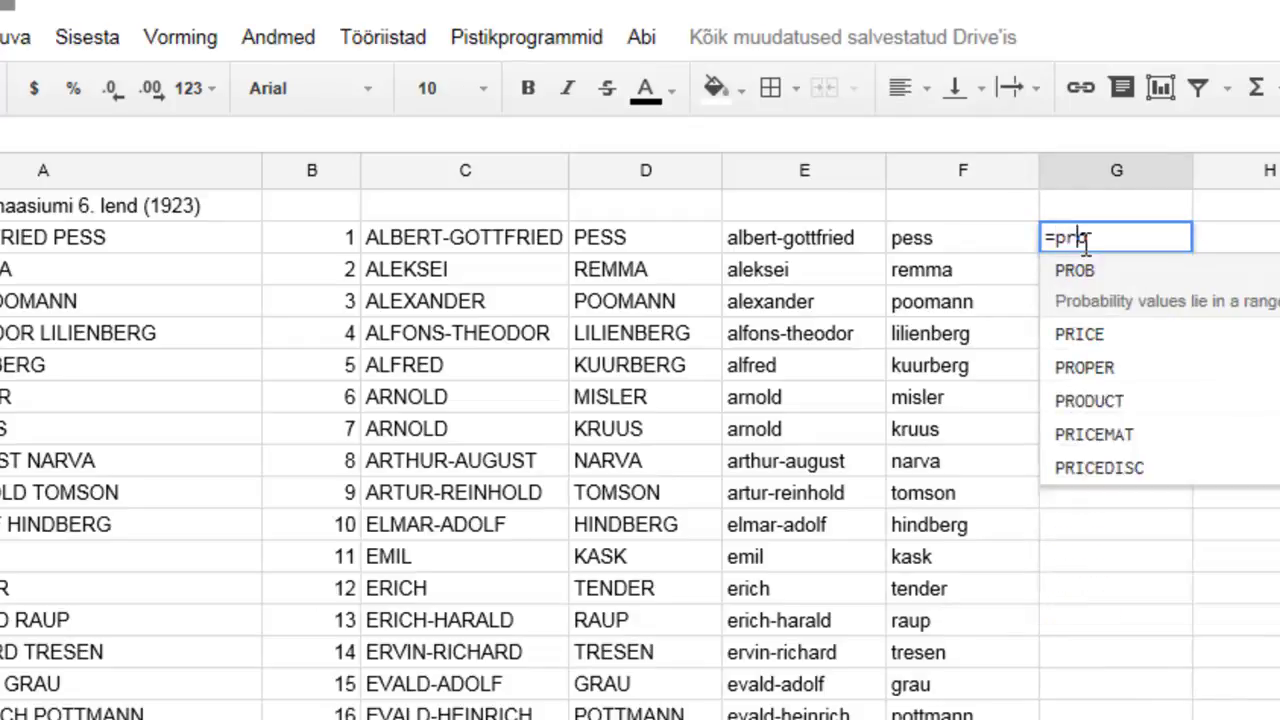
{"action": "type", "text": "ope"}
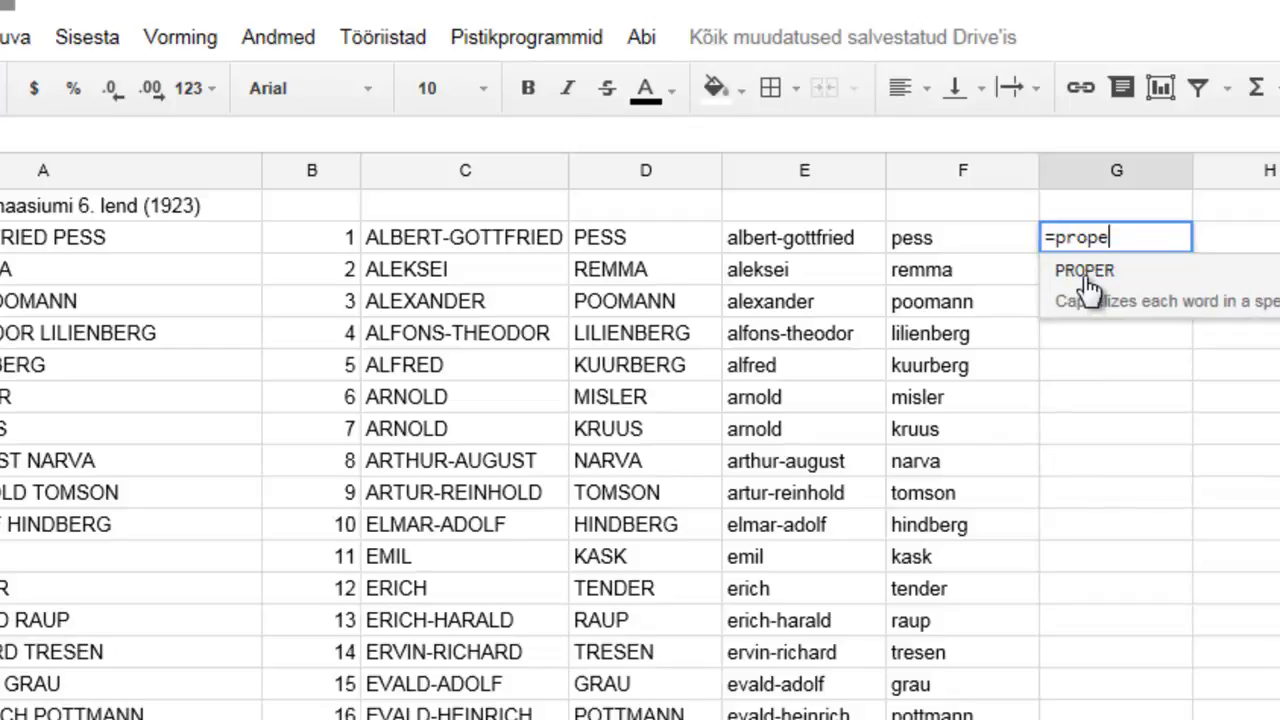
{"action": "left_click", "coordinate": [1088, 286]}
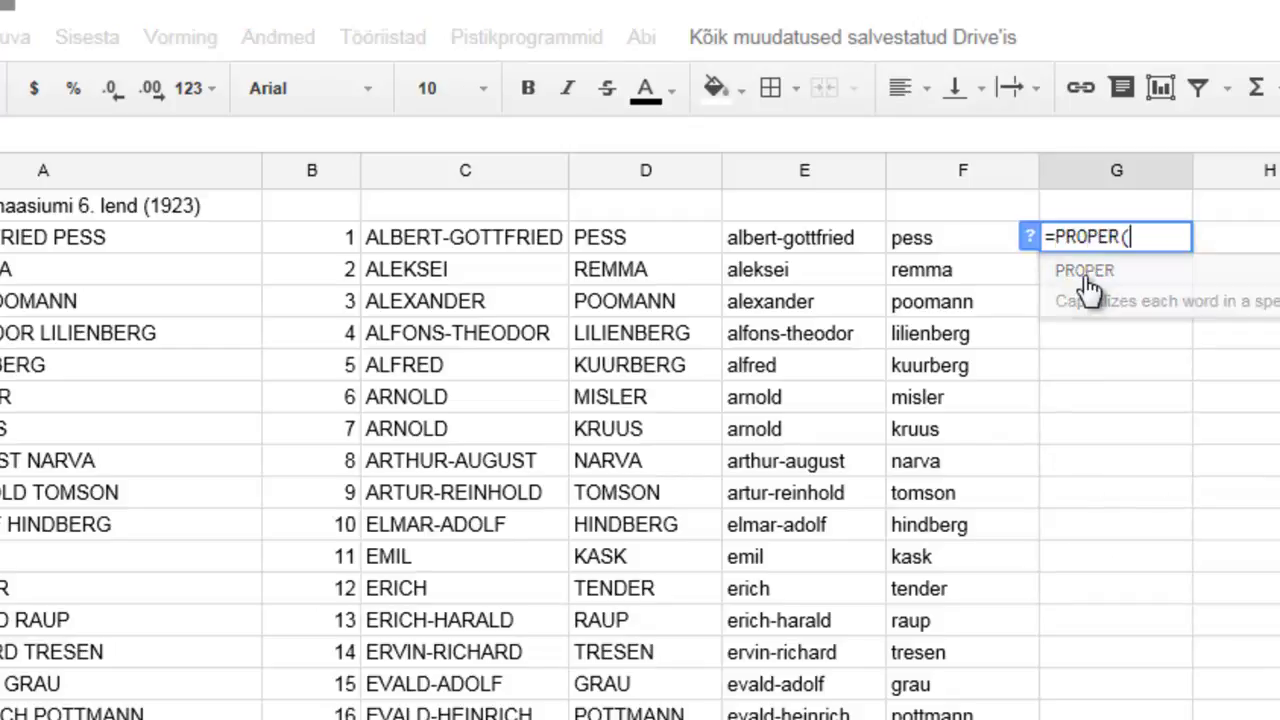
{"action": "left_click", "coordinate": [796, 248]}
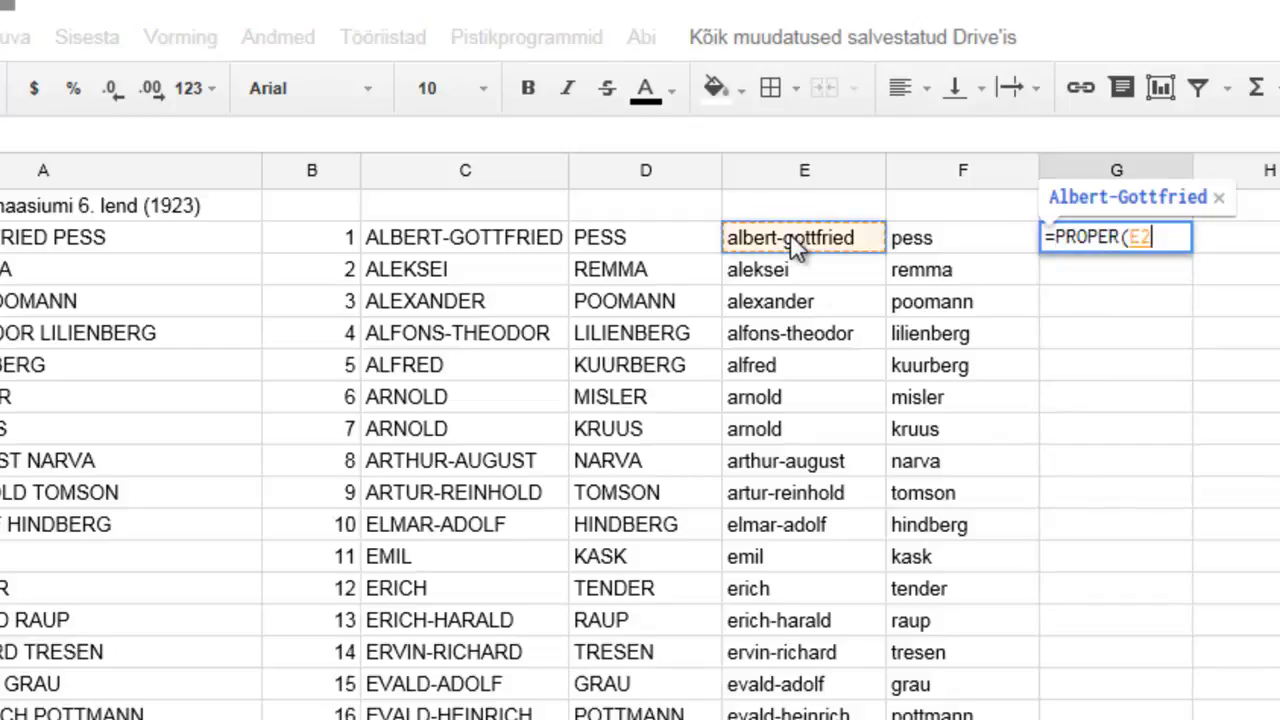
{"action": "key", "text": "Return"}
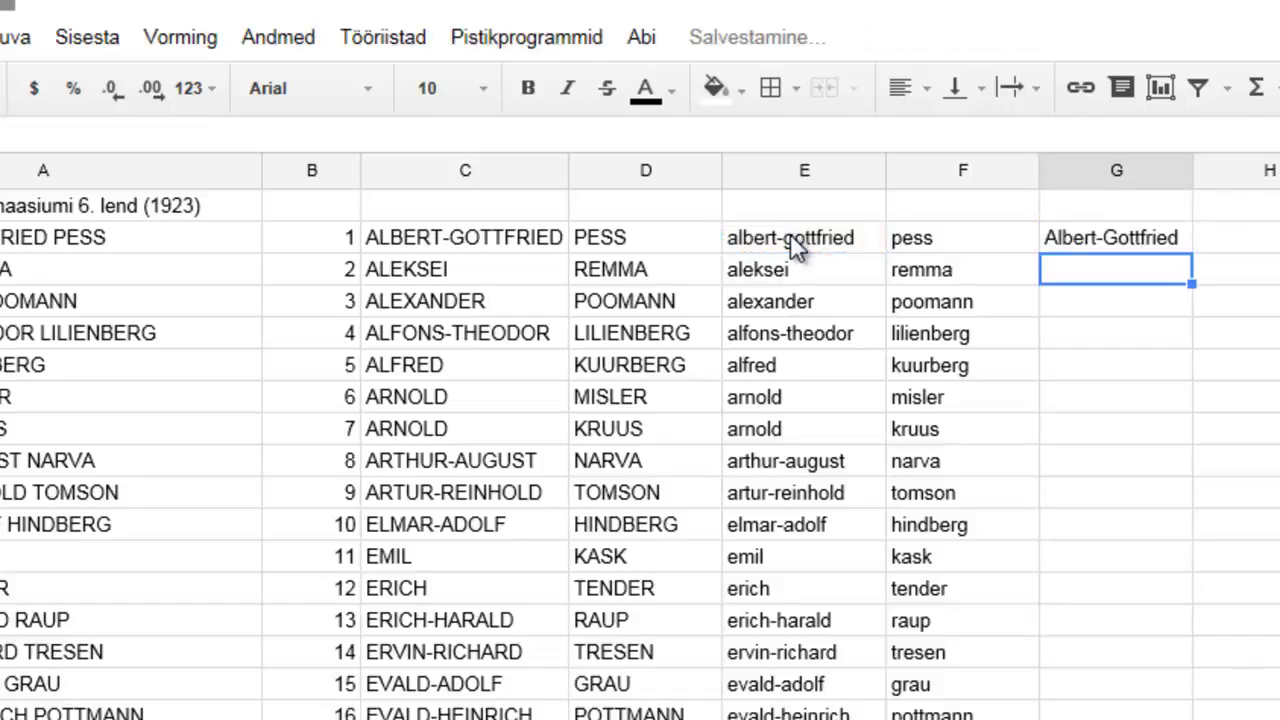
Step: Fill the PROPER formula from G2 down to row 48
{"action": "left_click", "coordinate": [1146, 240]}
{"action": "left_click_drag", "start_coordinate": [1192, 251], "coordinate": [1168, 668]}
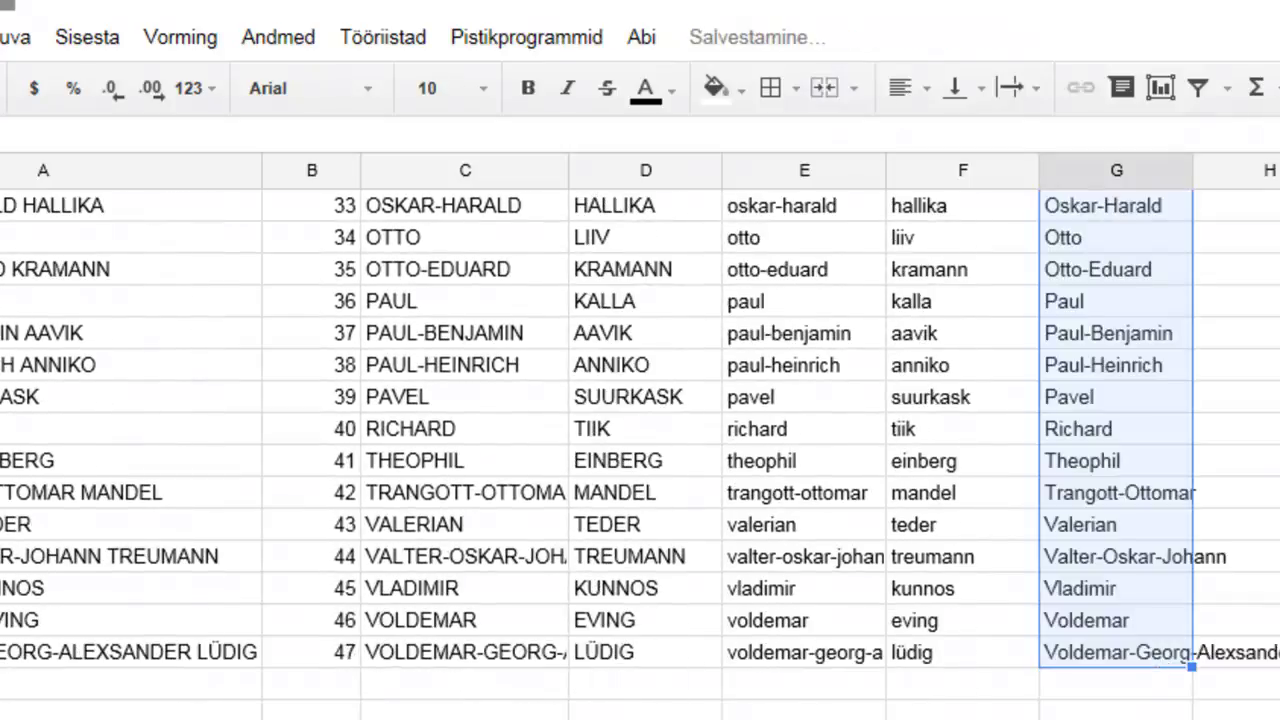
{"action": "scroll", "coordinate": [640, 420], "scroll_direction": "up", "scroll_amount": 10}
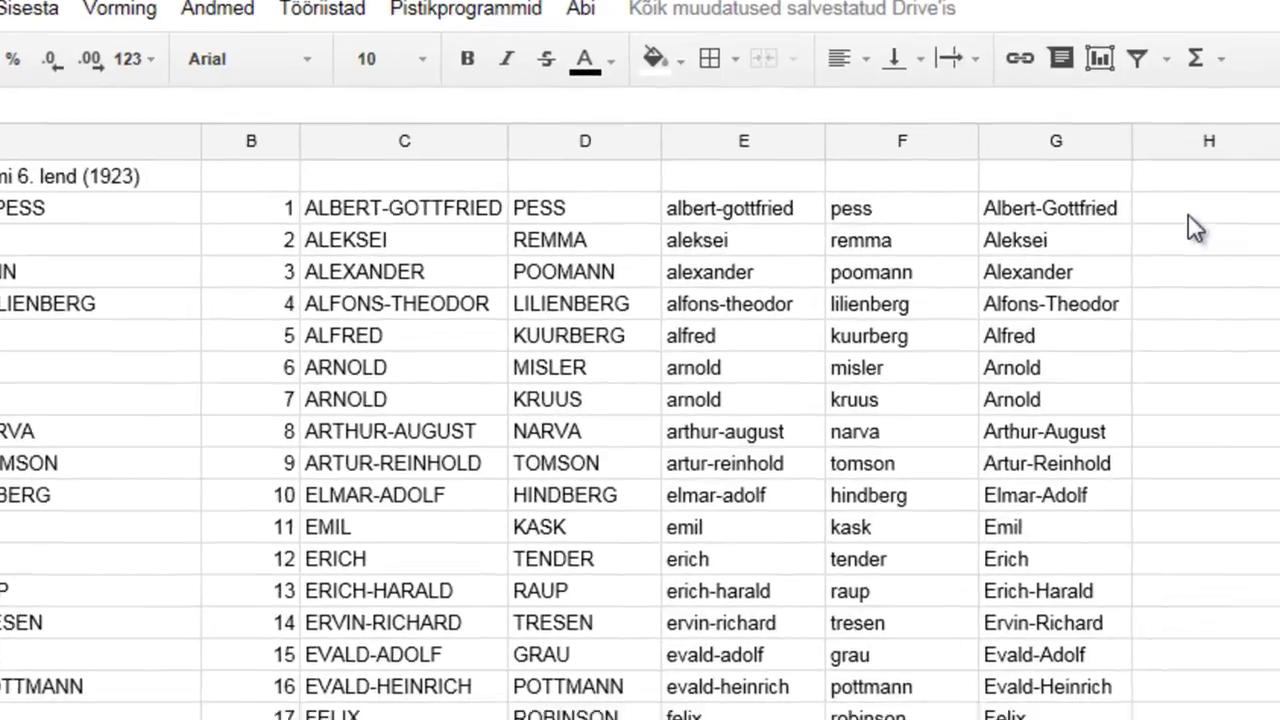
Step: Enter the formula =PROPER(F2) in cell H2 to capitalize the first surname
{"action": "left_click", "coordinate": [1189, 214]}
{"action": "type", "text": "=prop"}
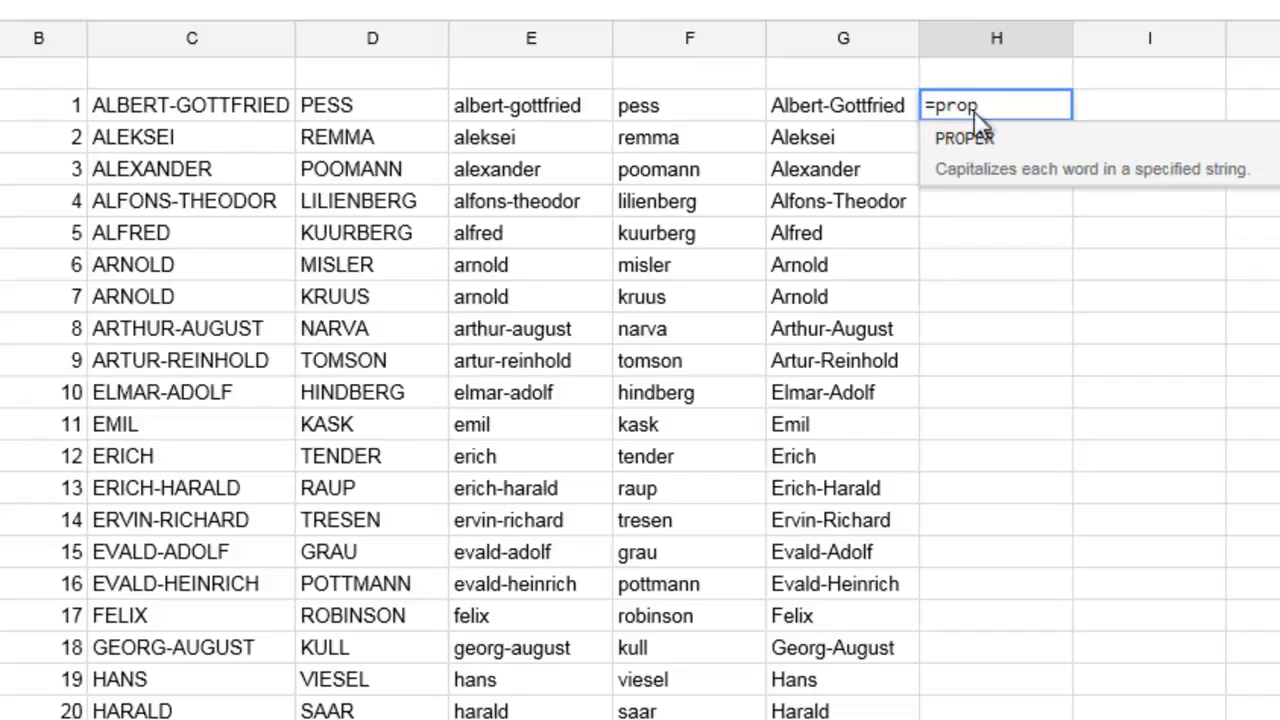
{"action": "left_click", "coordinate": [963, 166]}
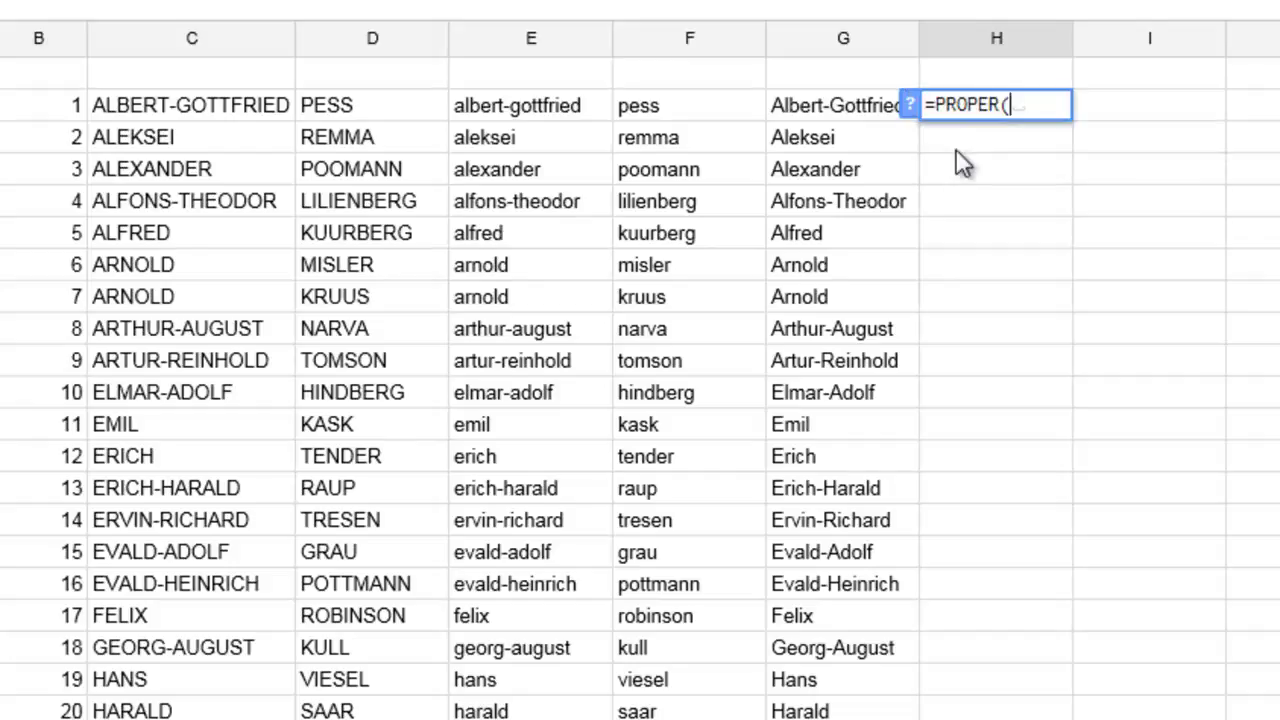
{"action": "left_click", "coordinate": [625, 118]}
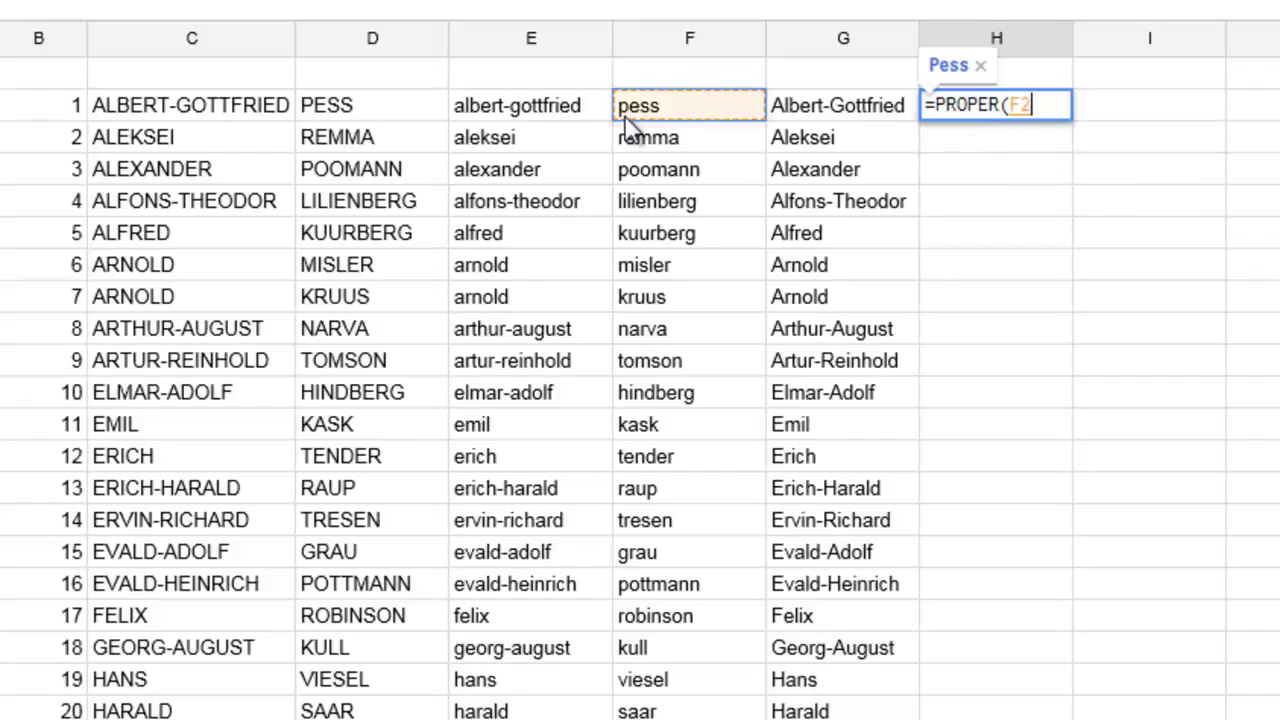
{"action": "key", "text": "Return"}
Step: Fill the PROPER formula from H2 down to row 48 and check the filled surnames
{"action": "left_click", "coordinate": [1035, 110]}
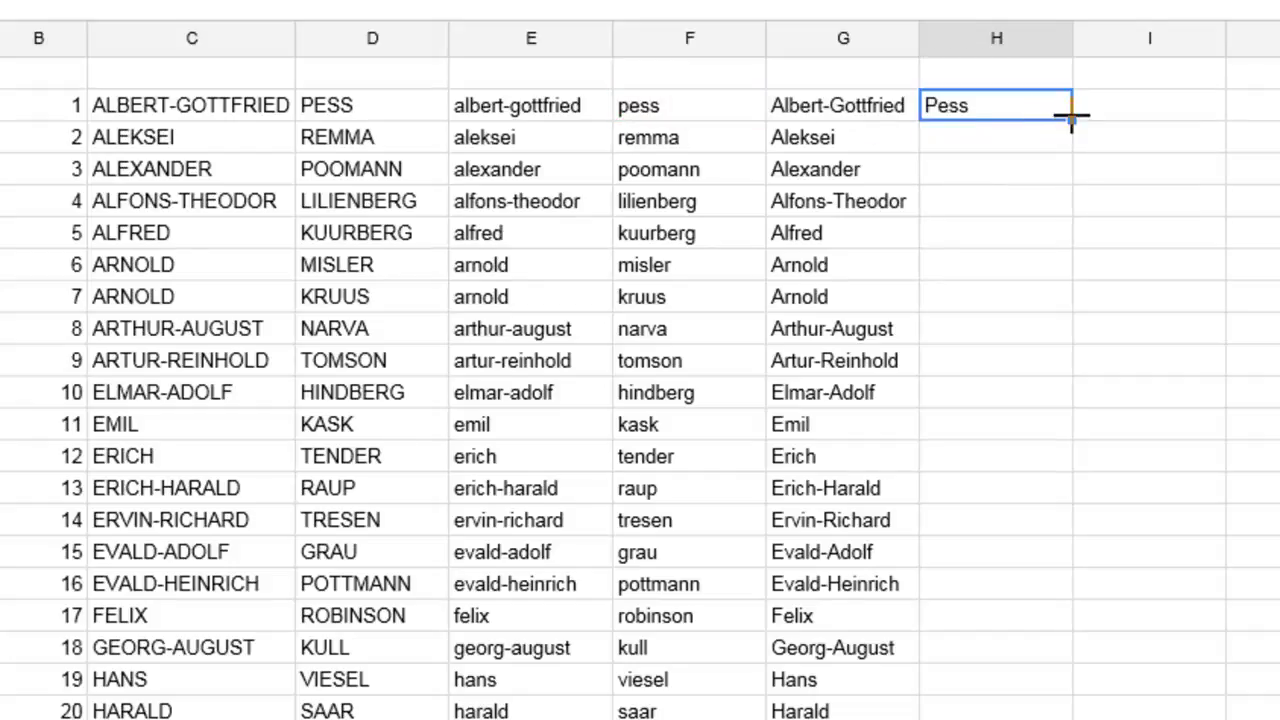
{"action": "left_click_drag", "start_coordinate": [1068, 117], "coordinate": [1054, 337]}
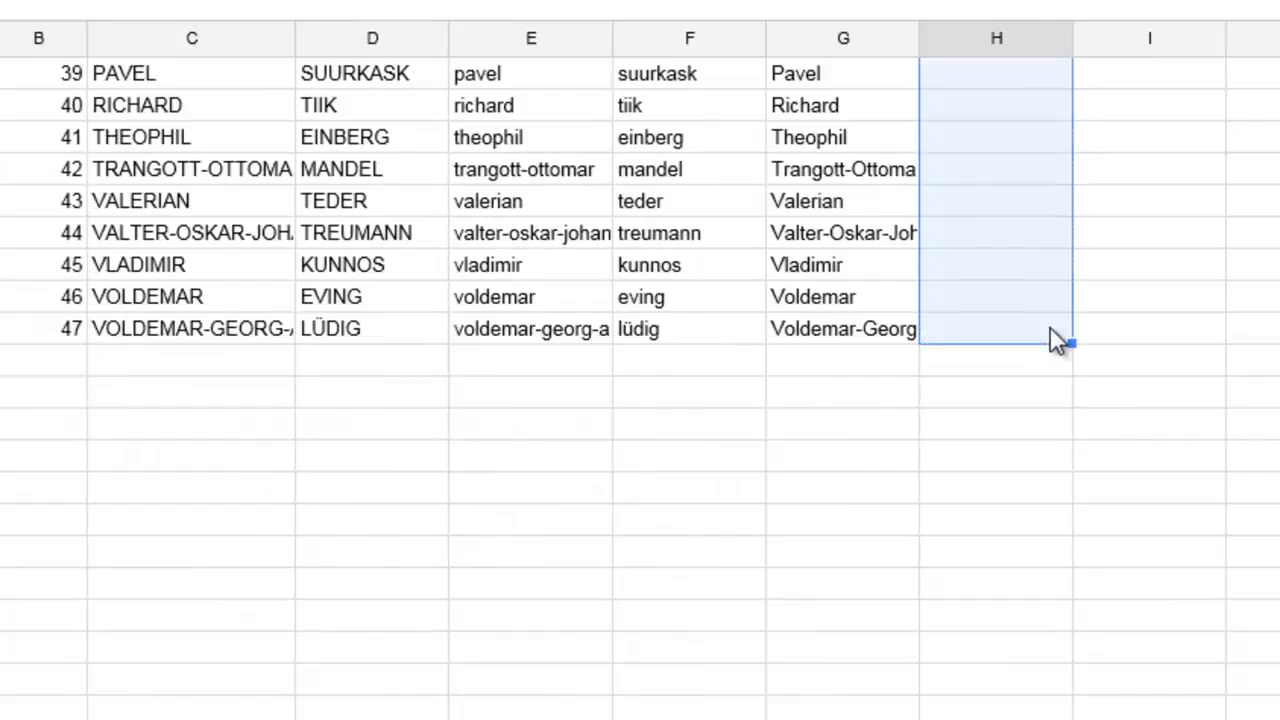
{"action": "scroll", "coordinate": [1054, 340], "scroll_direction": "up", "scroll_amount": 10}
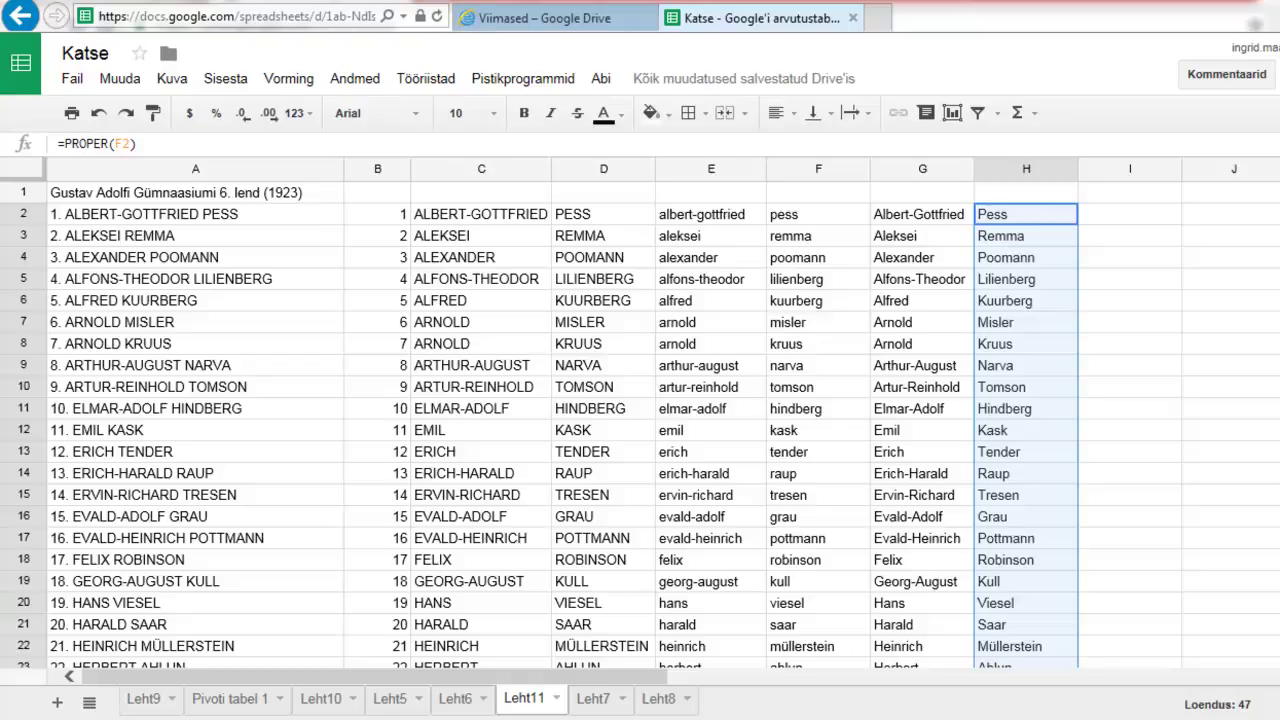
{"action": "scroll", "coordinate": [640, 430], "scroll_direction": "down", "scroll_amount": 8}
{"action": "scroll", "coordinate": [640, 430], "scroll_direction": "up", "scroll_amount": 8}
Step: Copy the capitalized names in G2:H48, allowing clipboard access, and add a new sheet for them
{"action": "left_click", "coordinate": [893, 220]}
{"action": "left_click_drag", "start_coordinate": [893, 220], "coordinate": [1013, 564]}
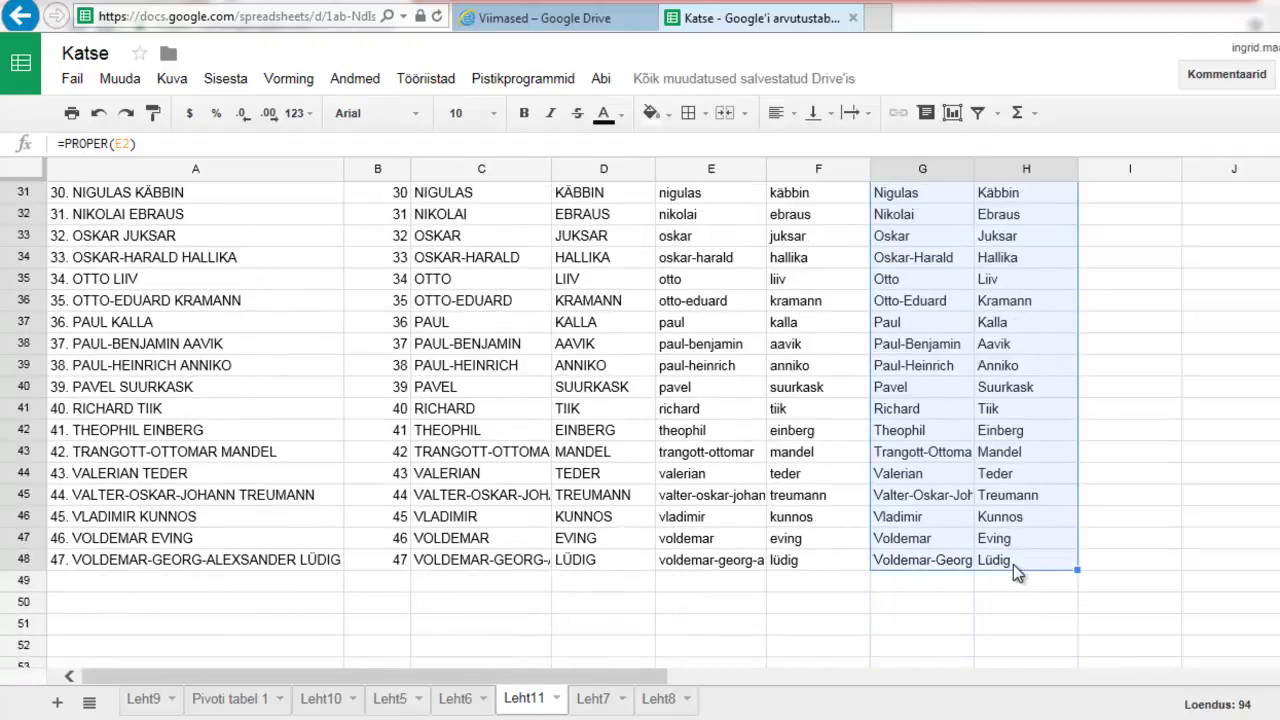
{"action": "left_click", "coordinate": [124, 82]}
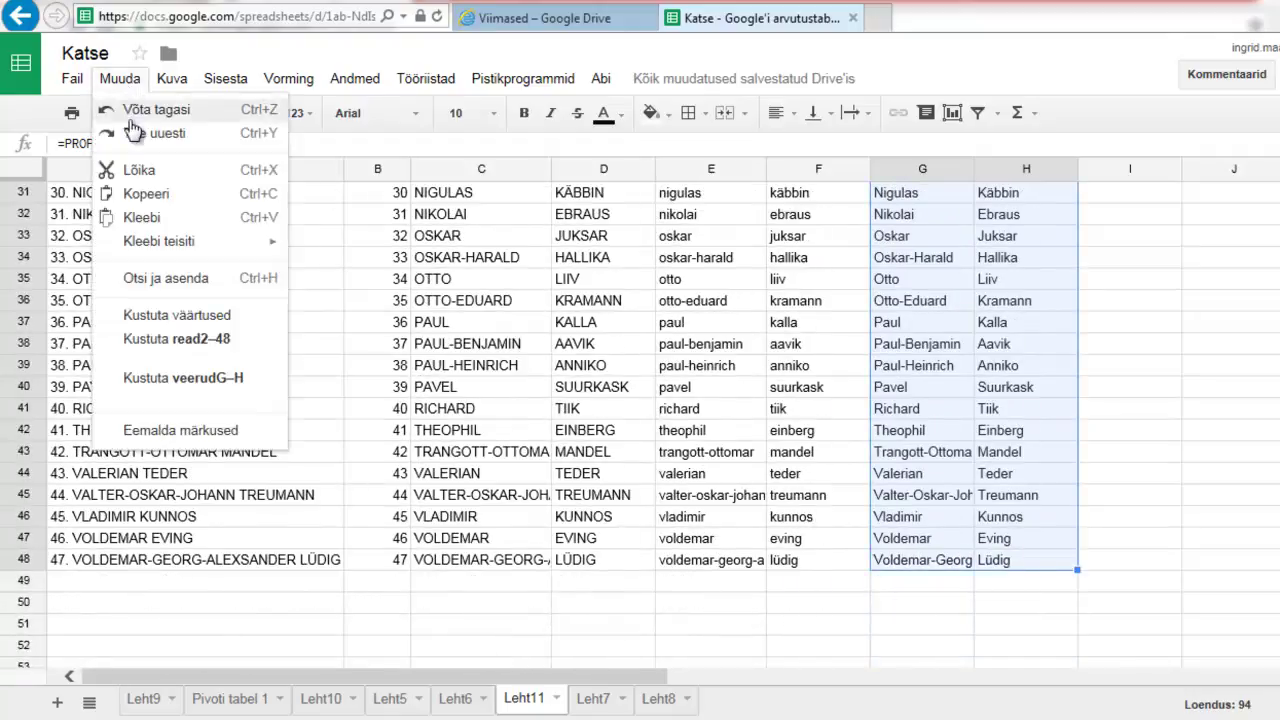
{"action": "left_click", "coordinate": [140, 194]}
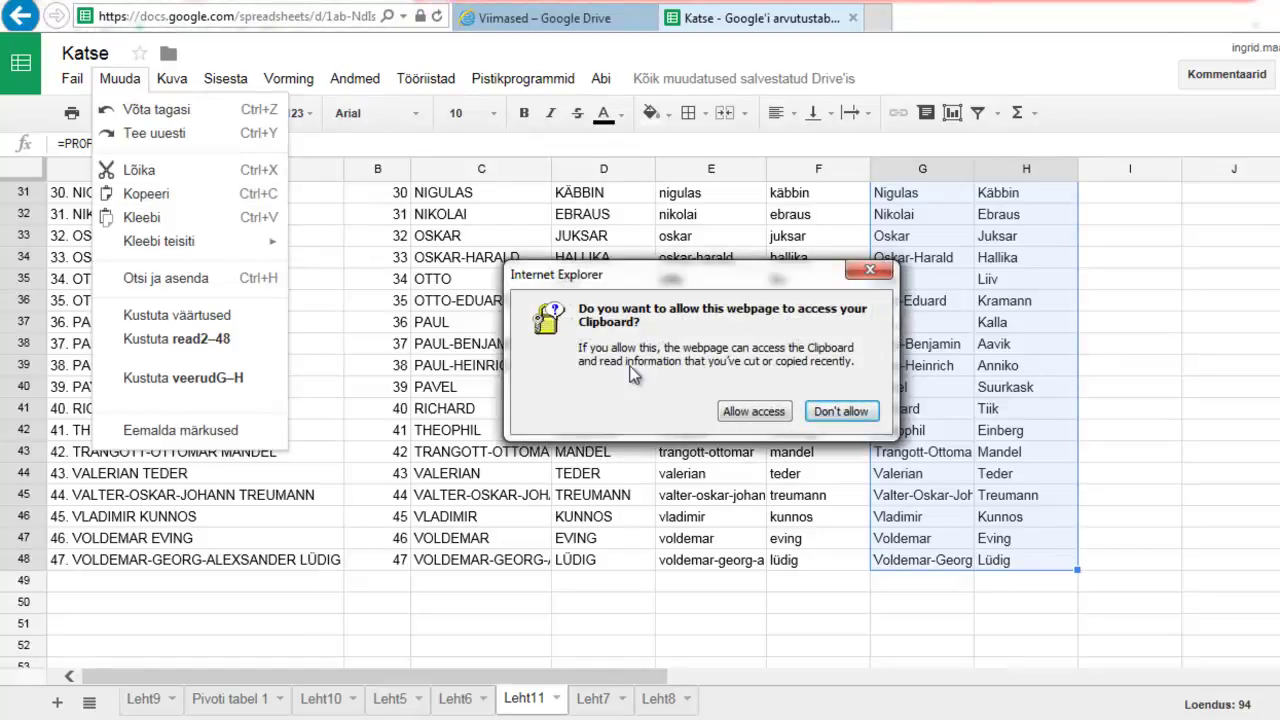
{"action": "left_click", "coordinate": [755, 410]}
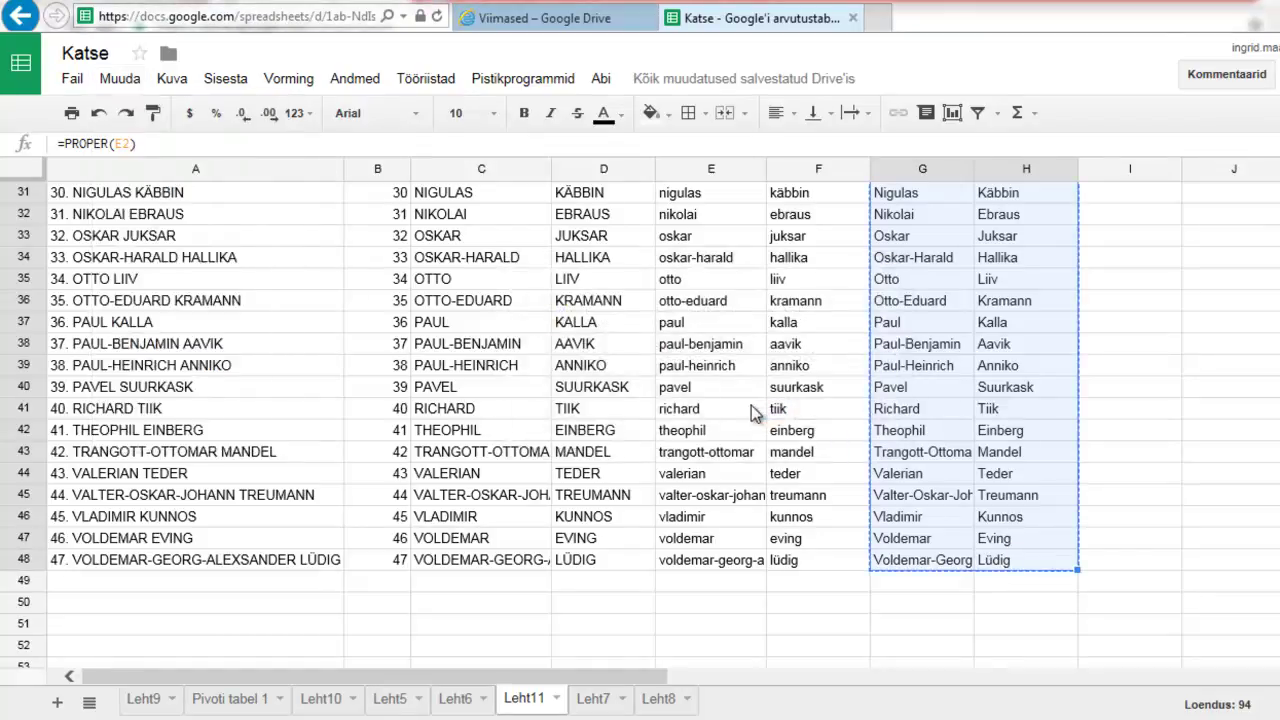
{"action": "left_click", "coordinate": [58, 704]}
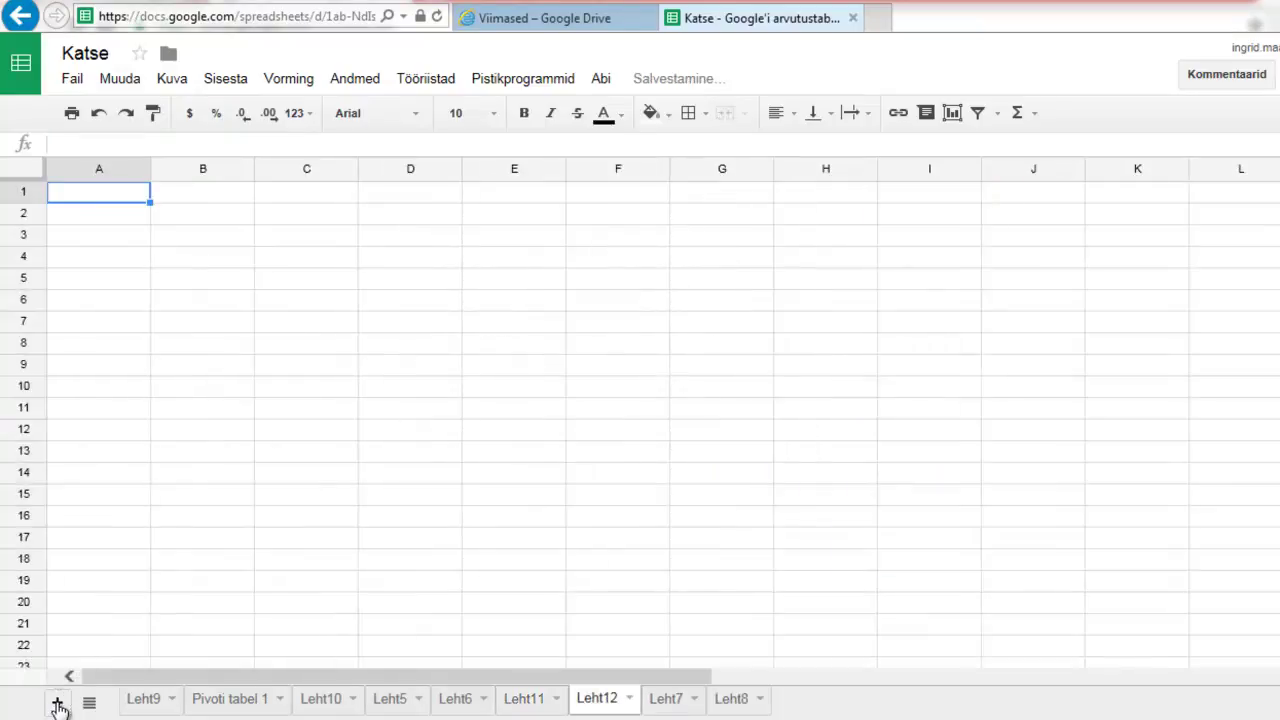
Step: Try a regular paste of the copied name formulas at A1 of the new sheet, and undo it
{"action": "left_click", "coordinate": [118, 80]}
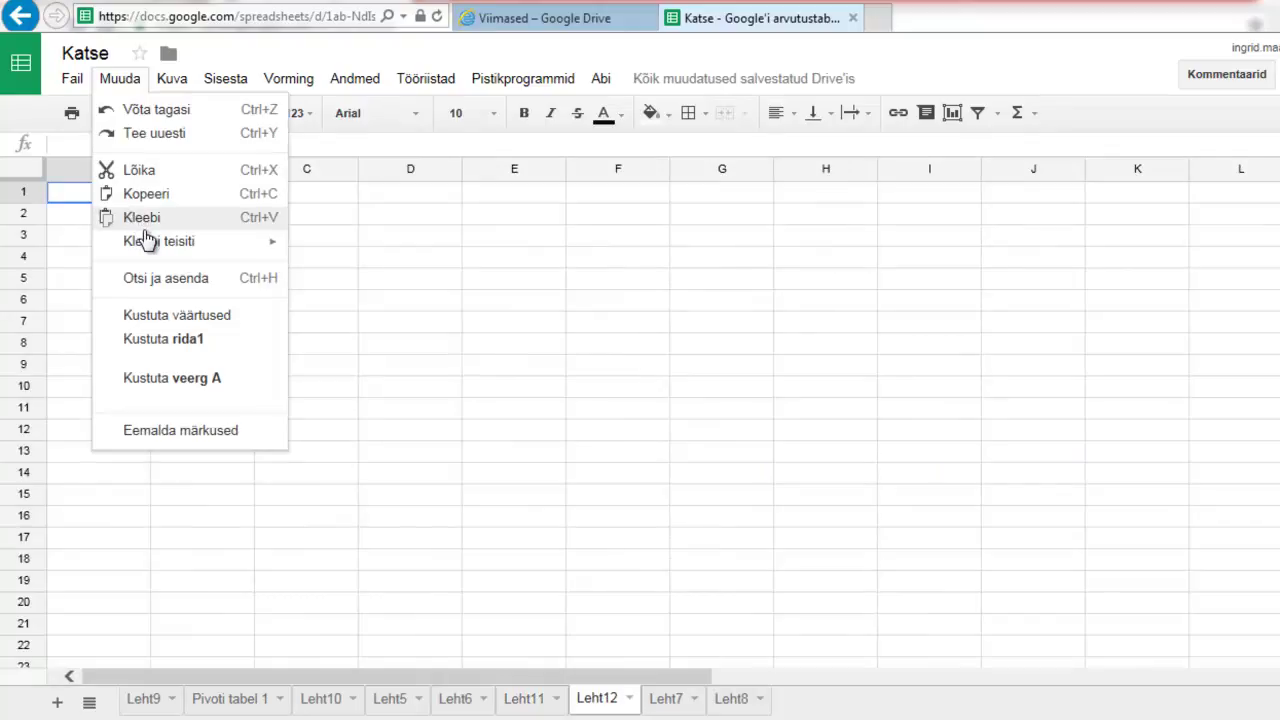
{"action": "mouse_move", "coordinate": [146, 243]}
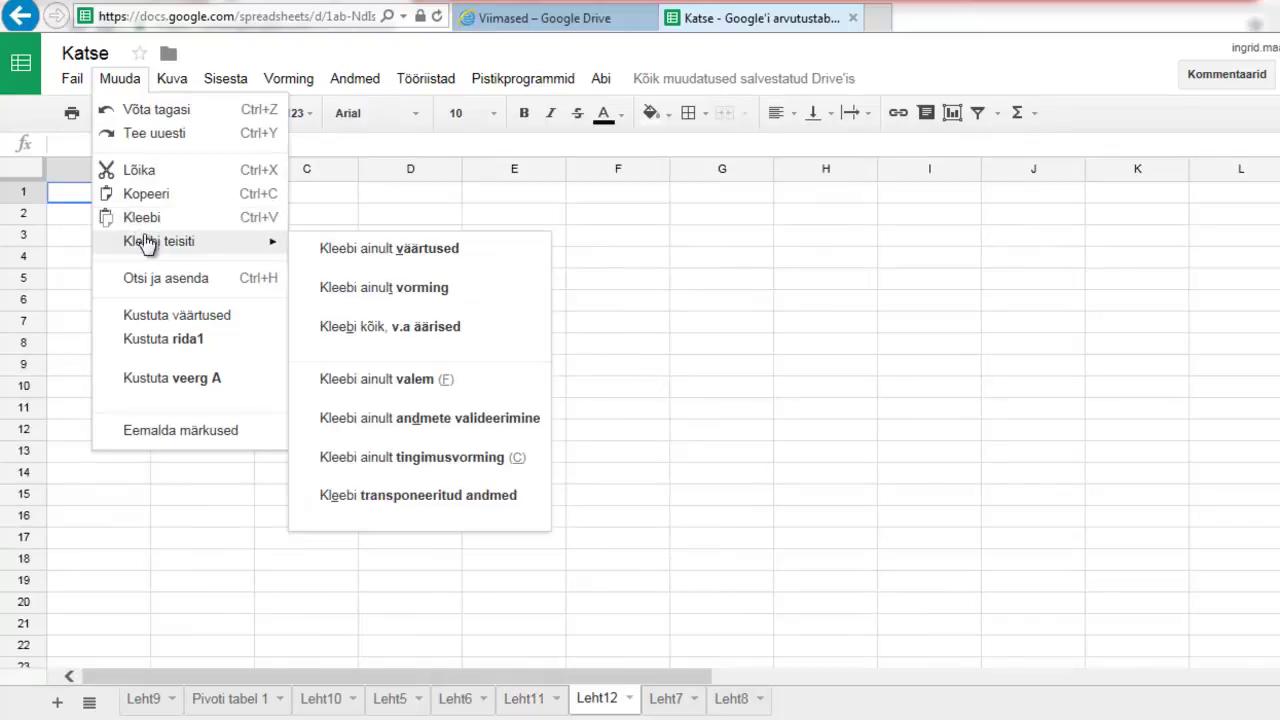
{"action": "left_click", "coordinate": [143, 216]}
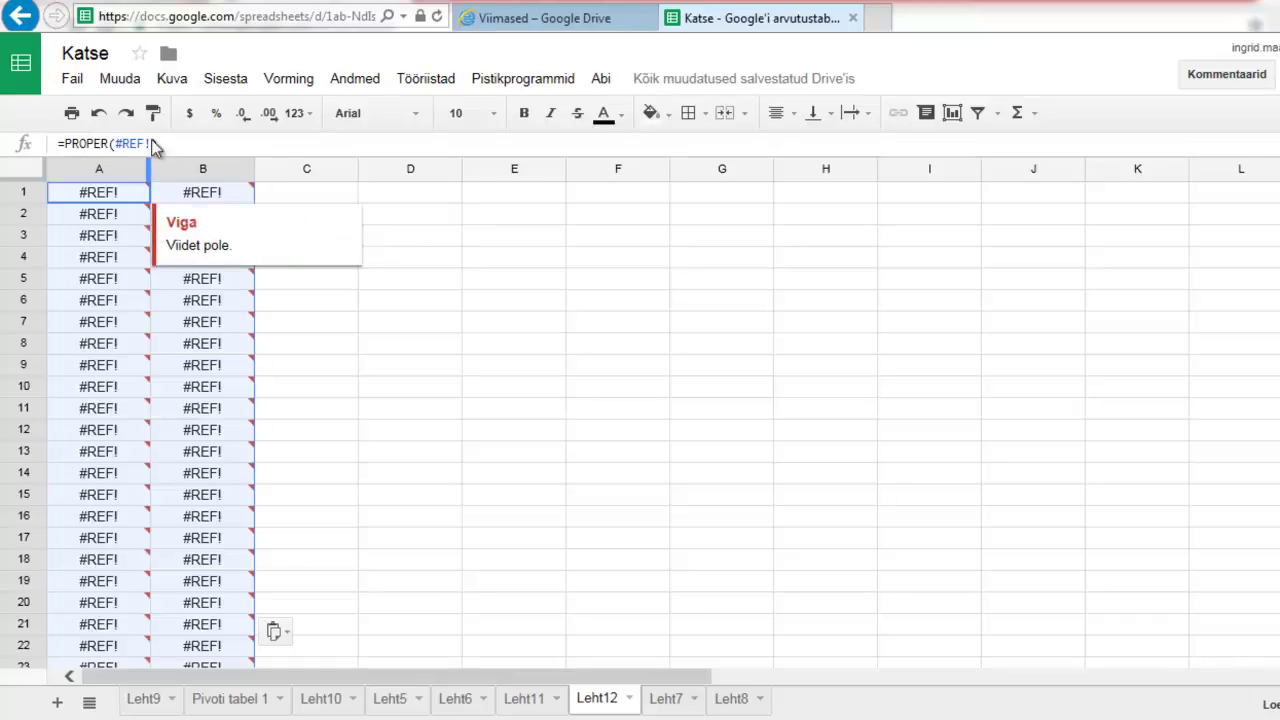
{"action": "left_click", "coordinate": [99, 114]}
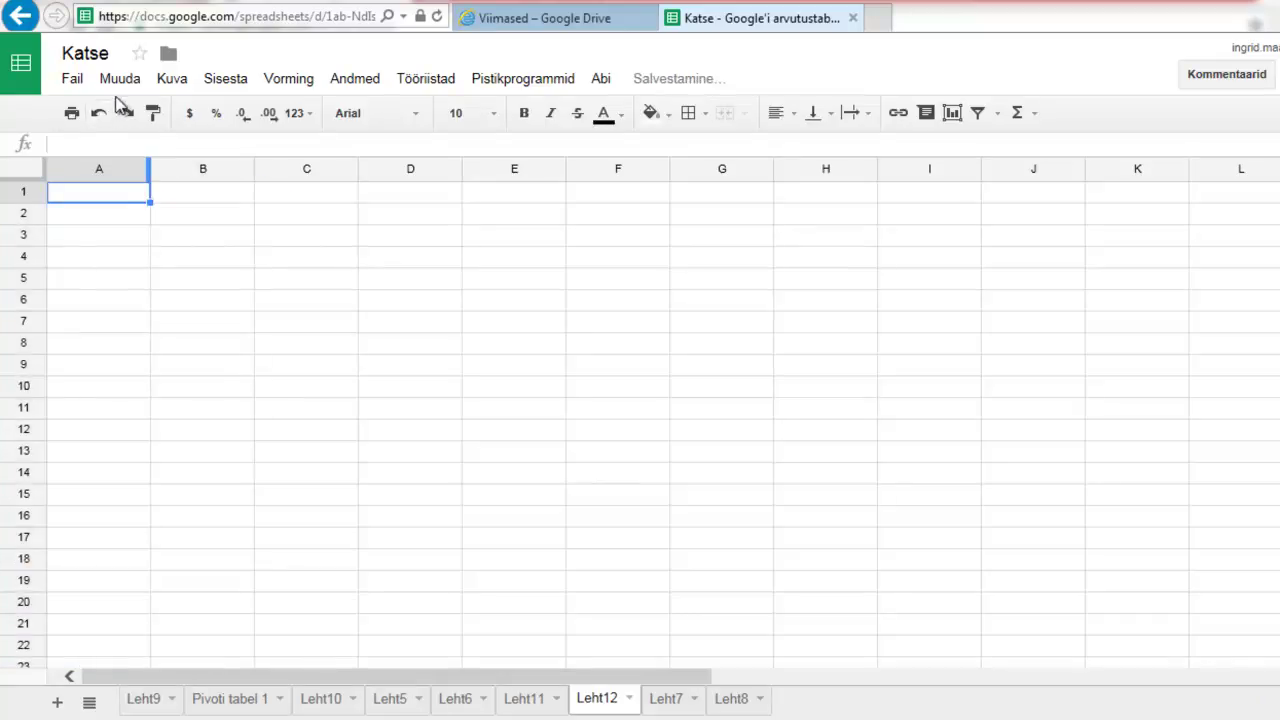
Step: Paste only the values of the copied names at A1 of the new sheet and slightly widen column A
{"action": "left_click", "coordinate": [122, 80]}
{"action": "mouse_move", "coordinate": [195, 242]}
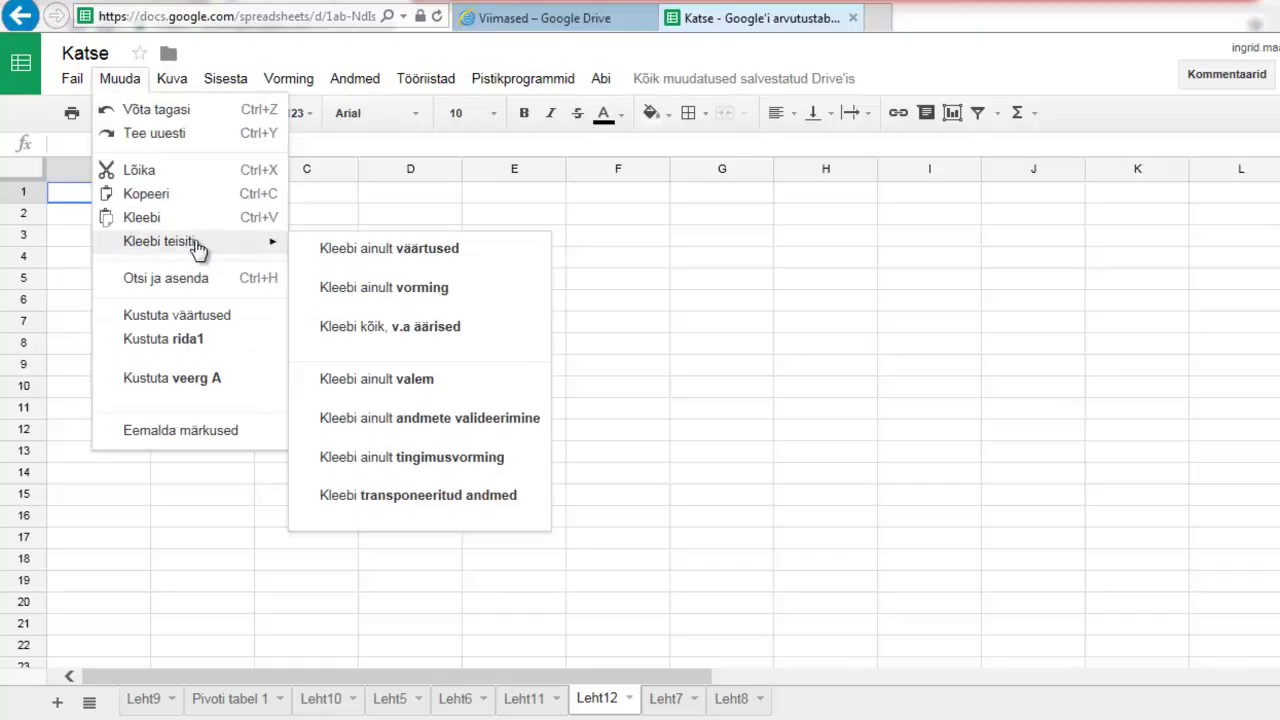
{"action": "left_click", "coordinate": [333, 250]}
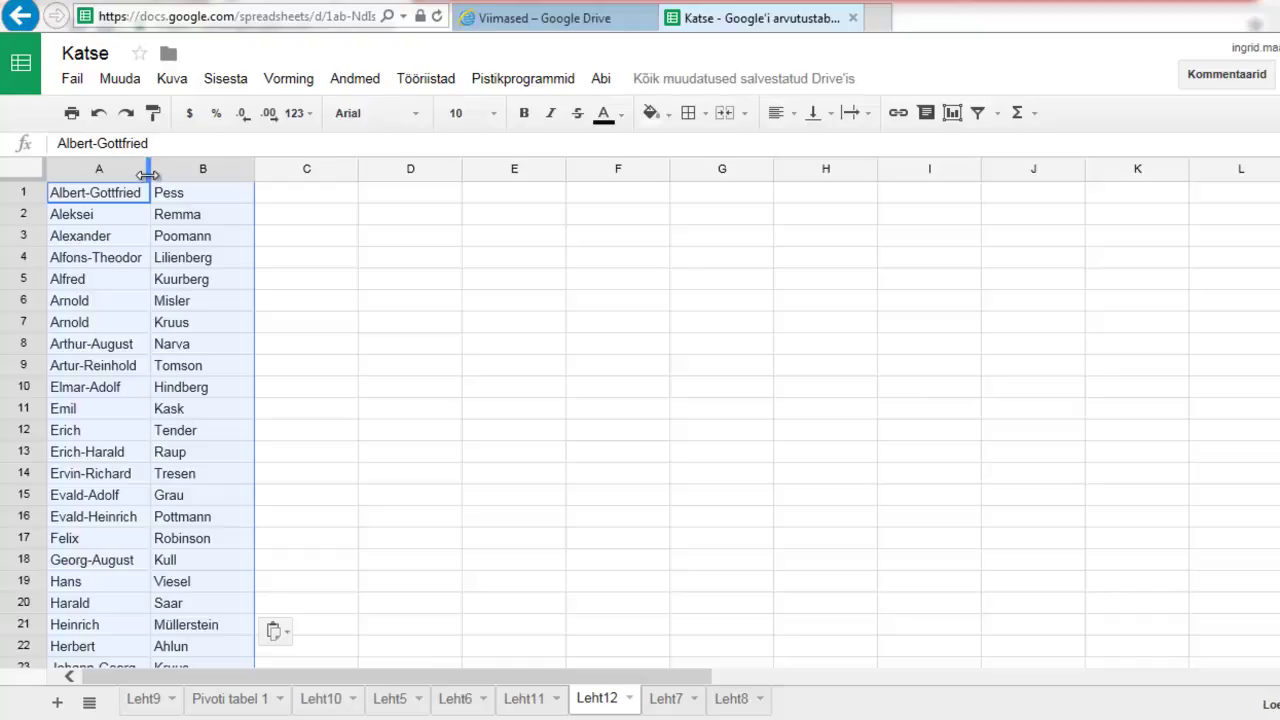
{"action": "left_click_drag", "start_coordinate": [148, 175], "coordinate": [160, 175]}
{"action": "left_click", "coordinate": [321, 195]}
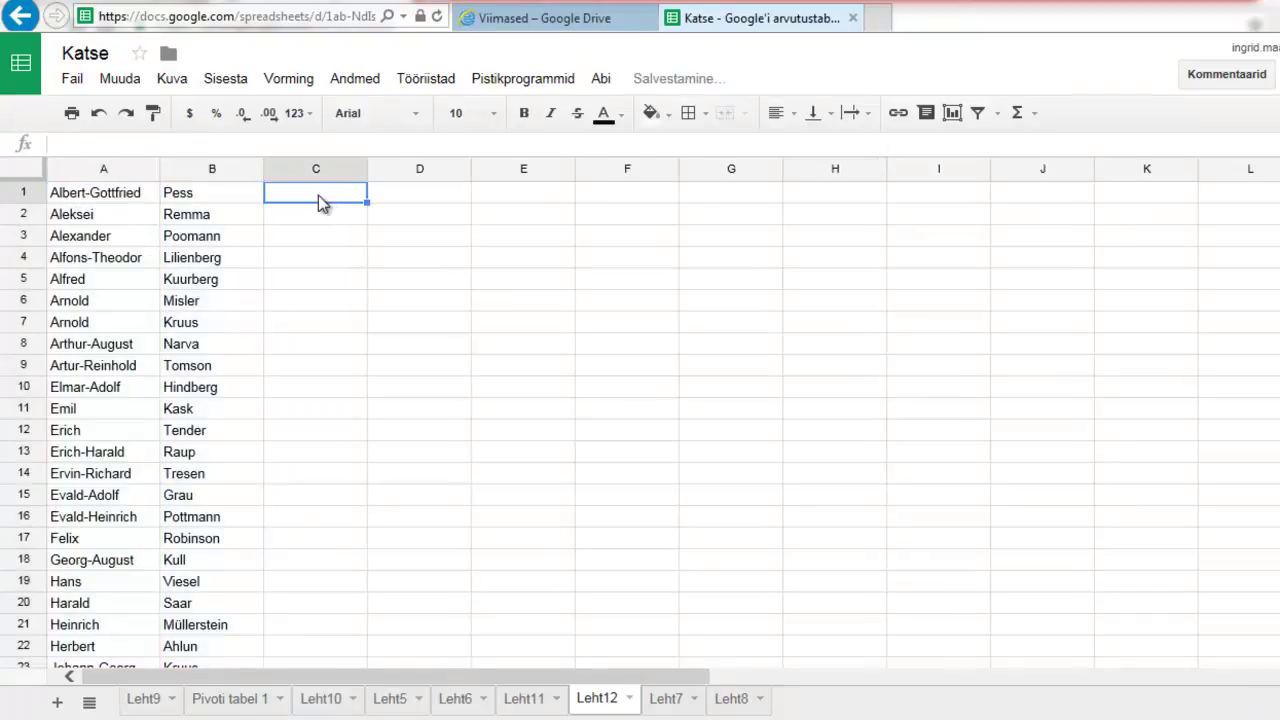
Step: Try applying a filter to the surnames in column B, and undo it
{"action": "left_click", "coordinate": [212, 168]}
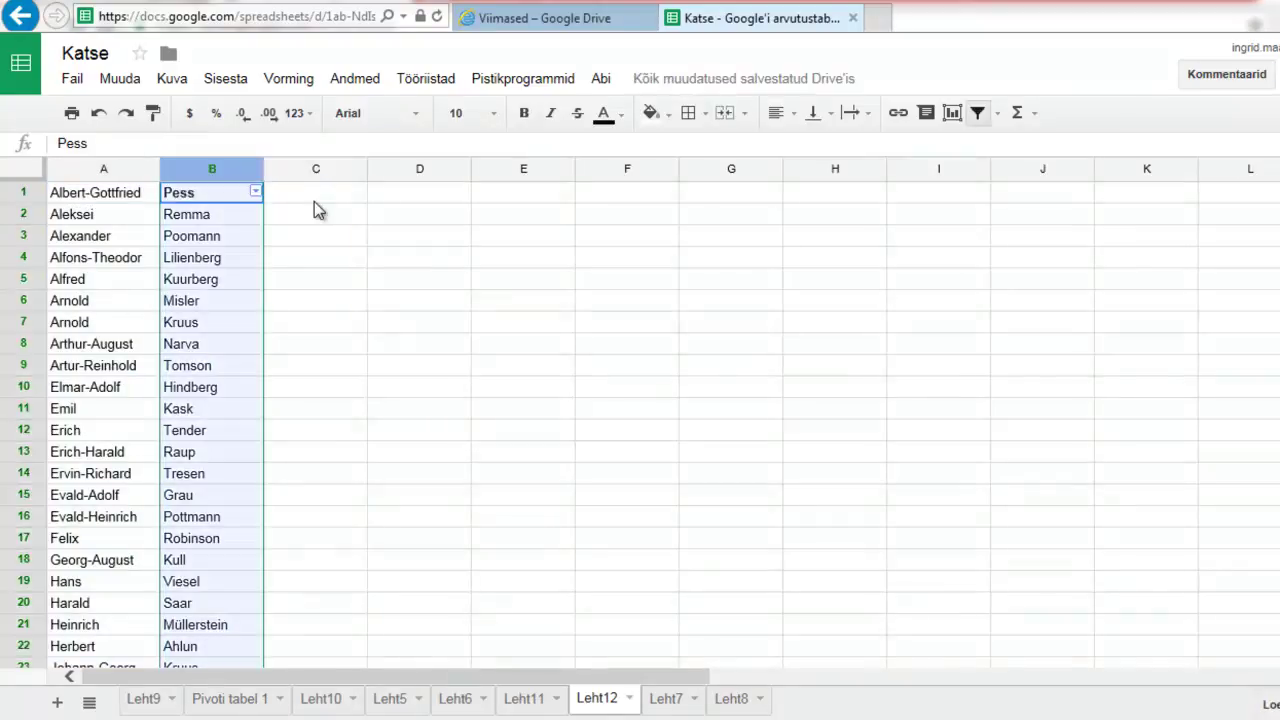
{"action": "left_click", "coordinate": [98, 113]}
{"action": "left_click", "coordinate": [450, 263]}
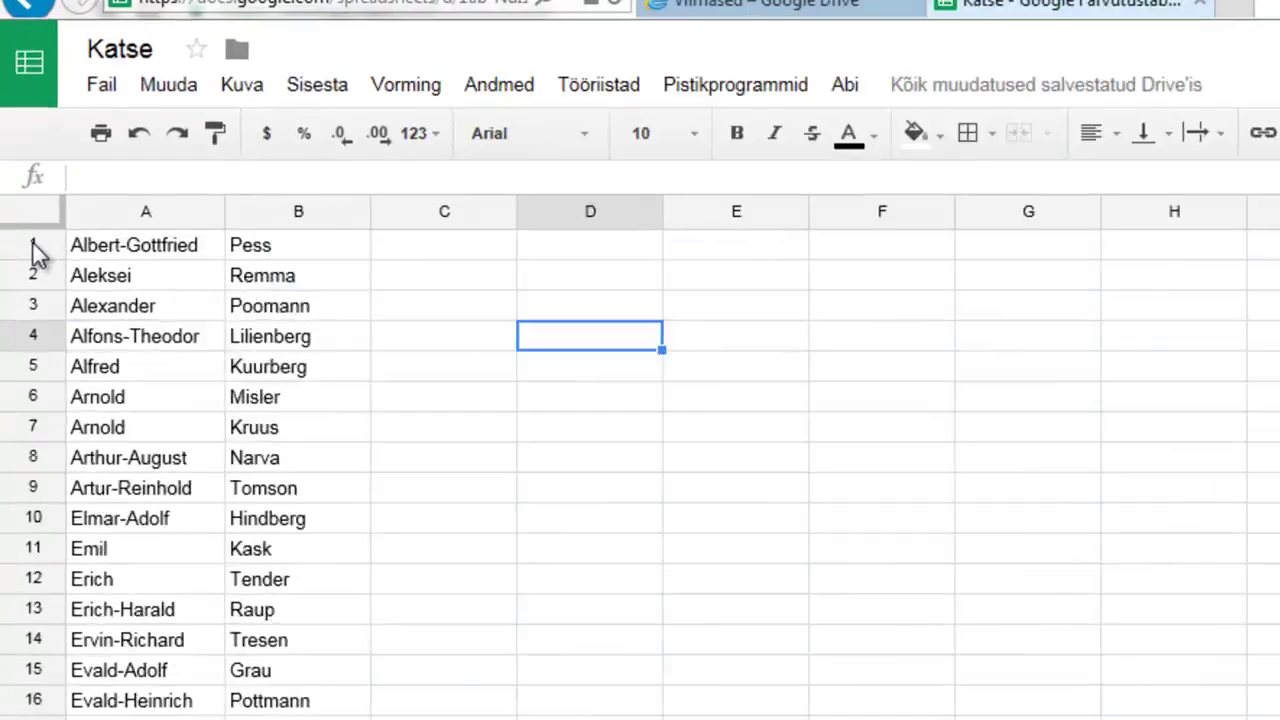
Step: Insert a row above row 1 and enter the headers "eesnimi" in A1 and "perekonnanimi" in B1
{"action": "left_click", "coordinate": [24, 193]}
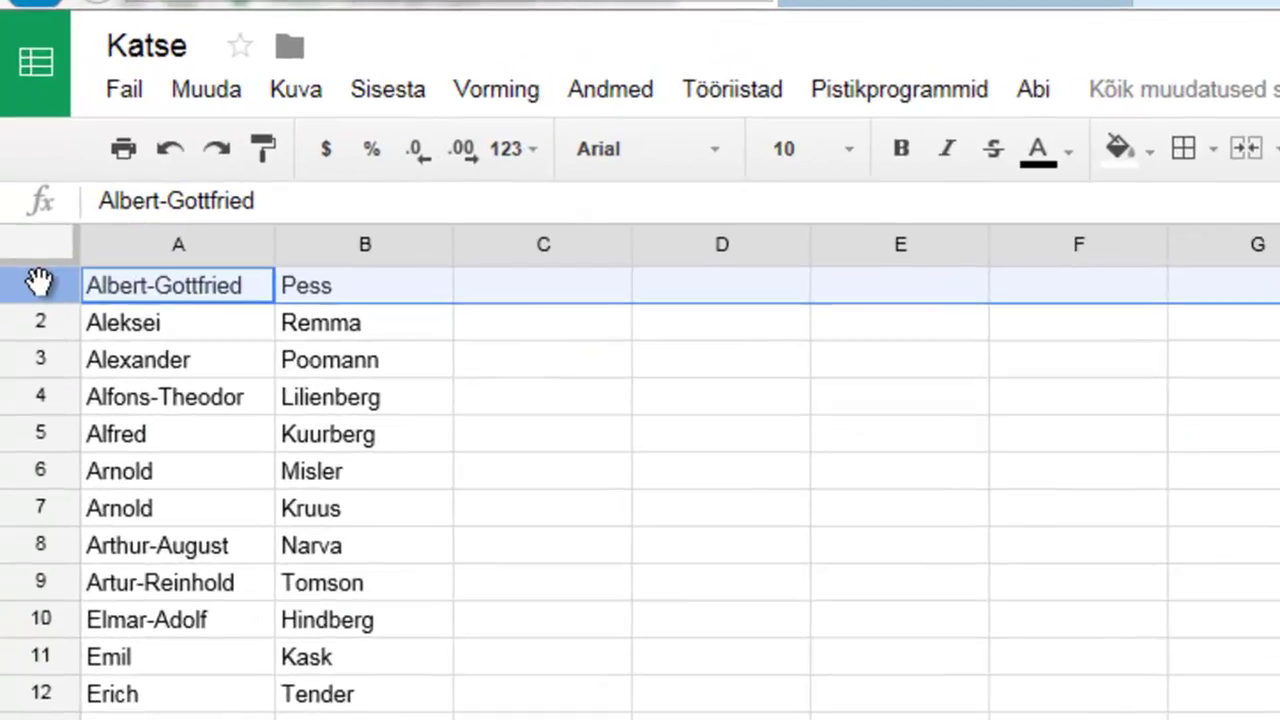
{"action": "right_click", "coordinate": [24, 193]}
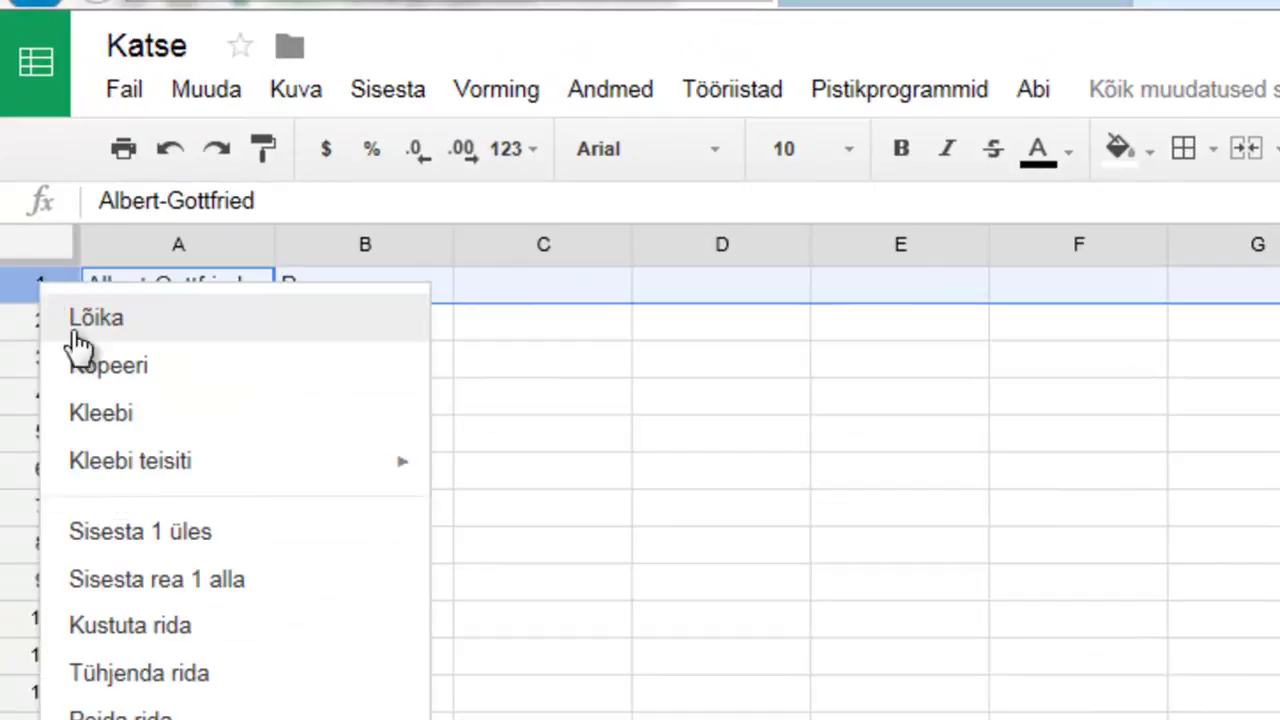
{"action": "left_click", "coordinate": [142, 537]}
{"action": "left_click", "coordinate": [148, 288]}
{"action": "type", "text": "eesnimi"}
{"action": "key", "text": "Tab"}
{"action": "type", "text": "perekonnanimi"}
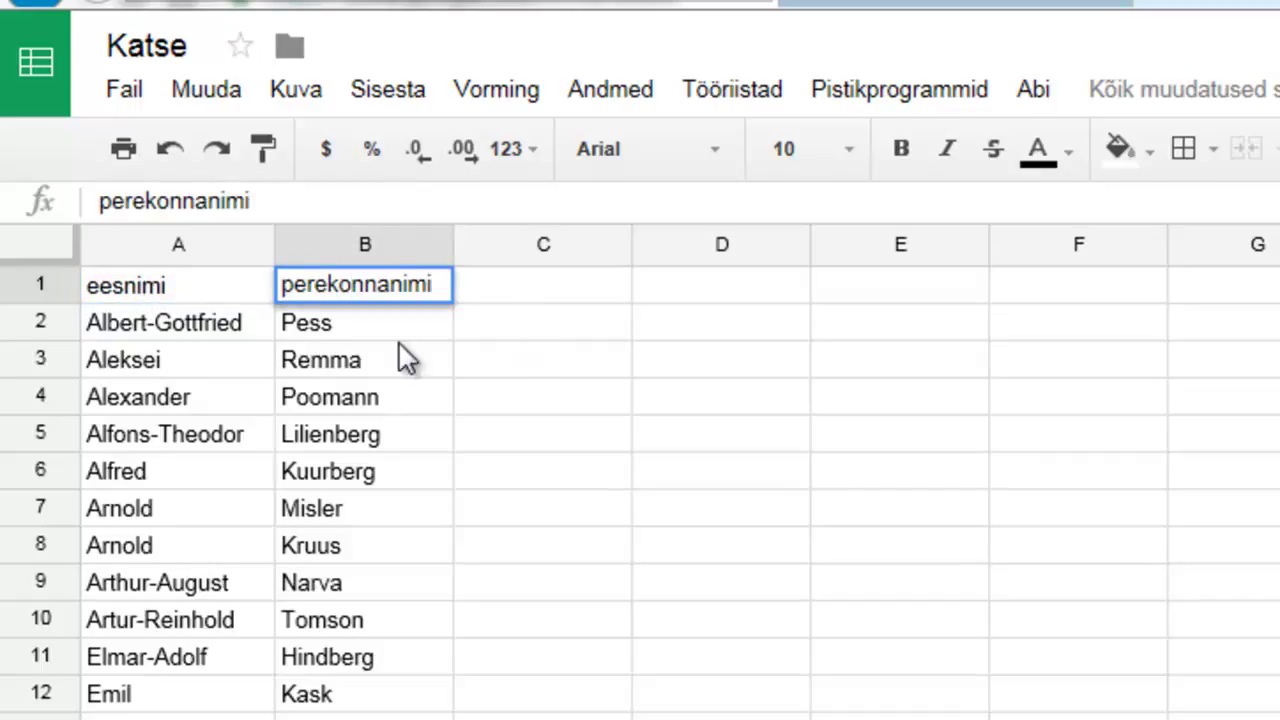
{"action": "left_click", "coordinate": [565, 368]}
Step: Add a filter to the headers in A1:B1 and sort the names by perekonnanimi from A to Y
{"action": "left_click_drag", "start_coordinate": [195, 300], "coordinate": [389, 294]}
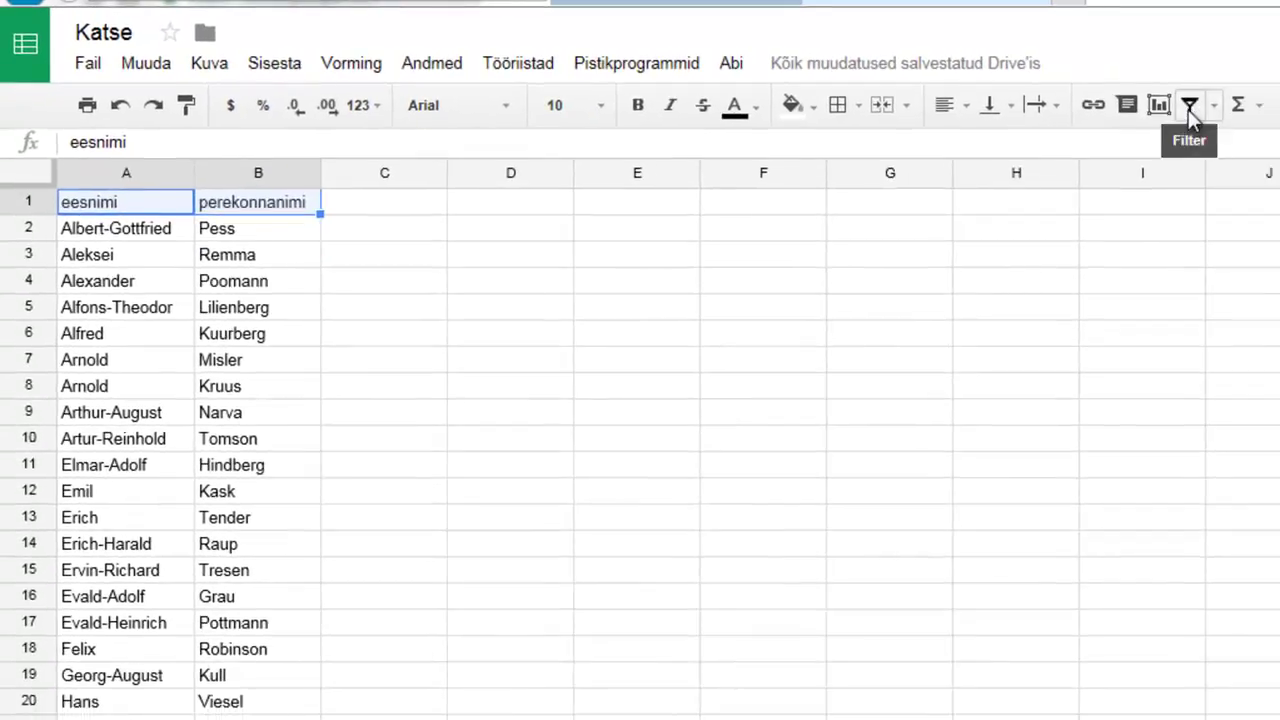
{"action": "left_click", "coordinate": [1189, 112]}
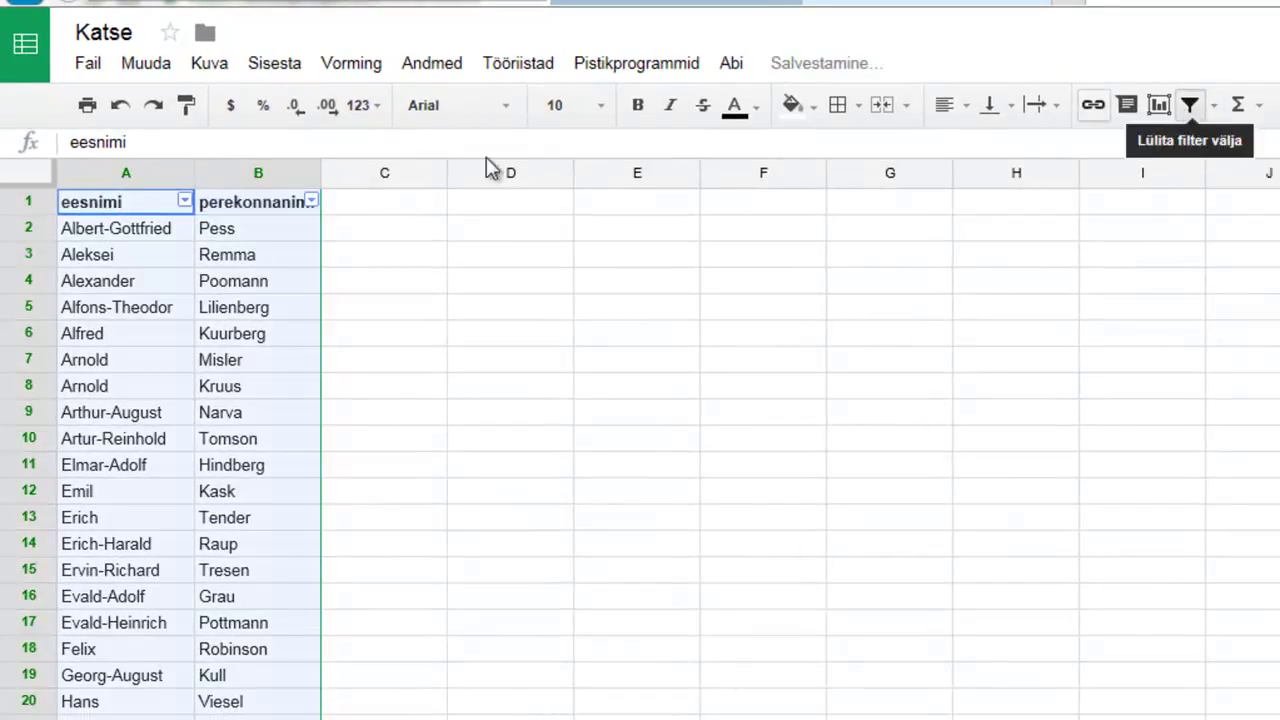
{"action": "left_click", "coordinate": [311, 202]}
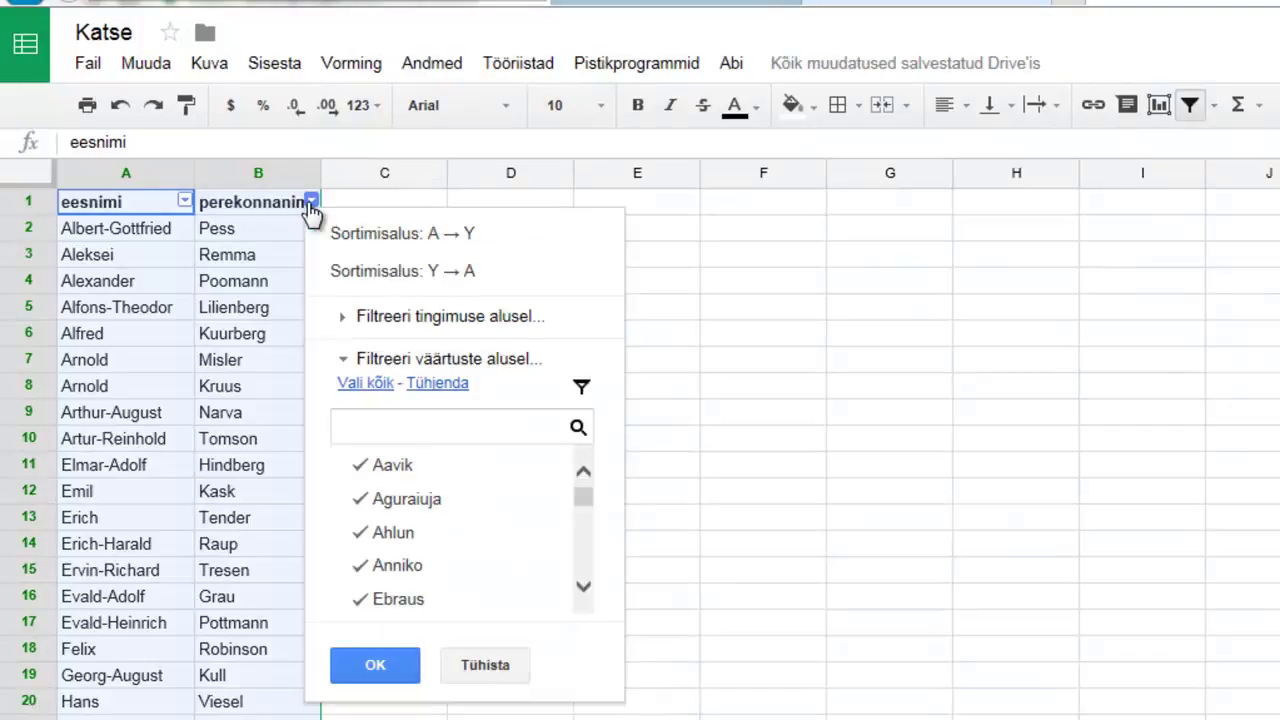
{"action": "left_click", "coordinate": [404, 237]}
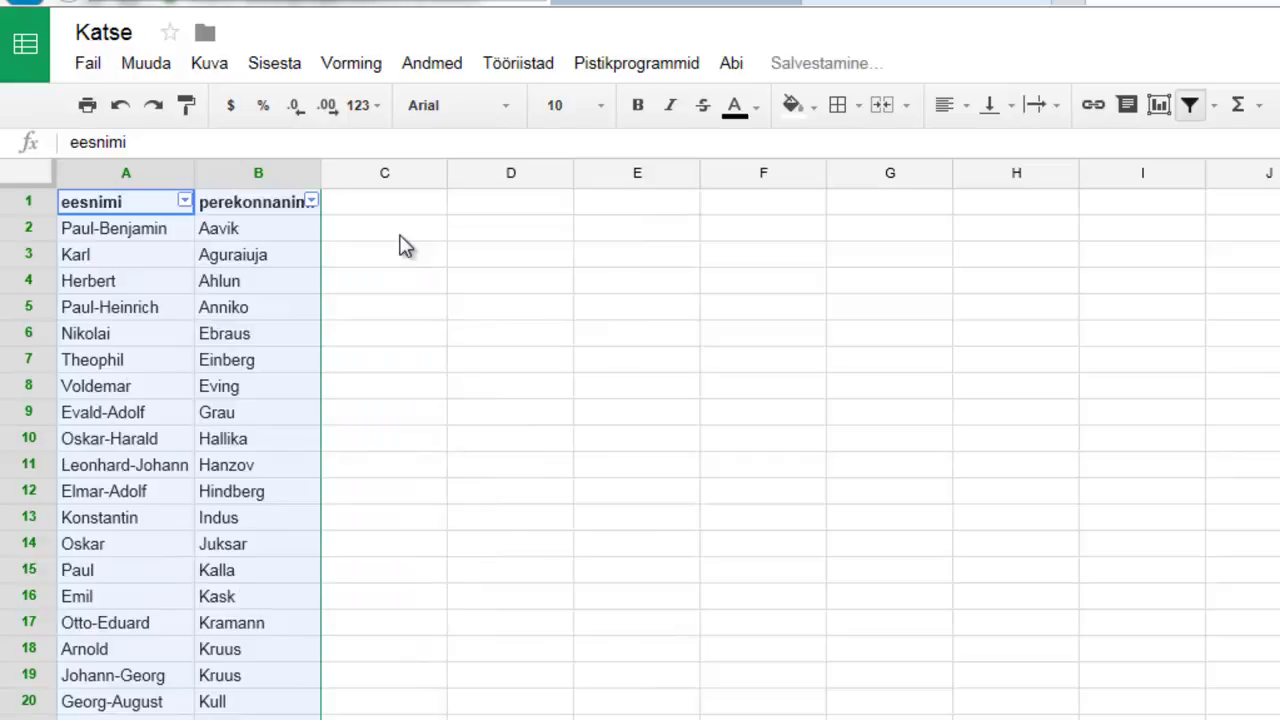
{"action": "left_click", "coordinate": [342, 286]}
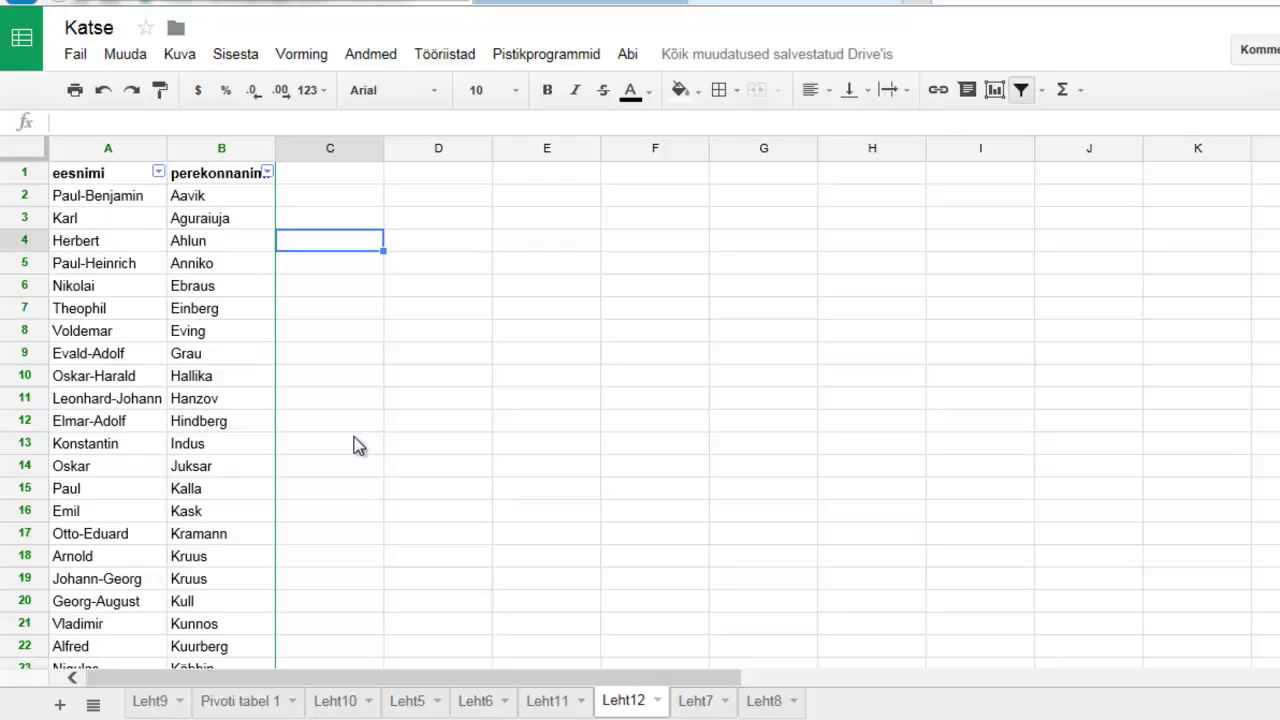
Step: Insert a column before the eesnimi column on sheet Leht12 and enter the header "jrk nr" in A1
{"action": "left_click", "coordinate": [547, 701]}
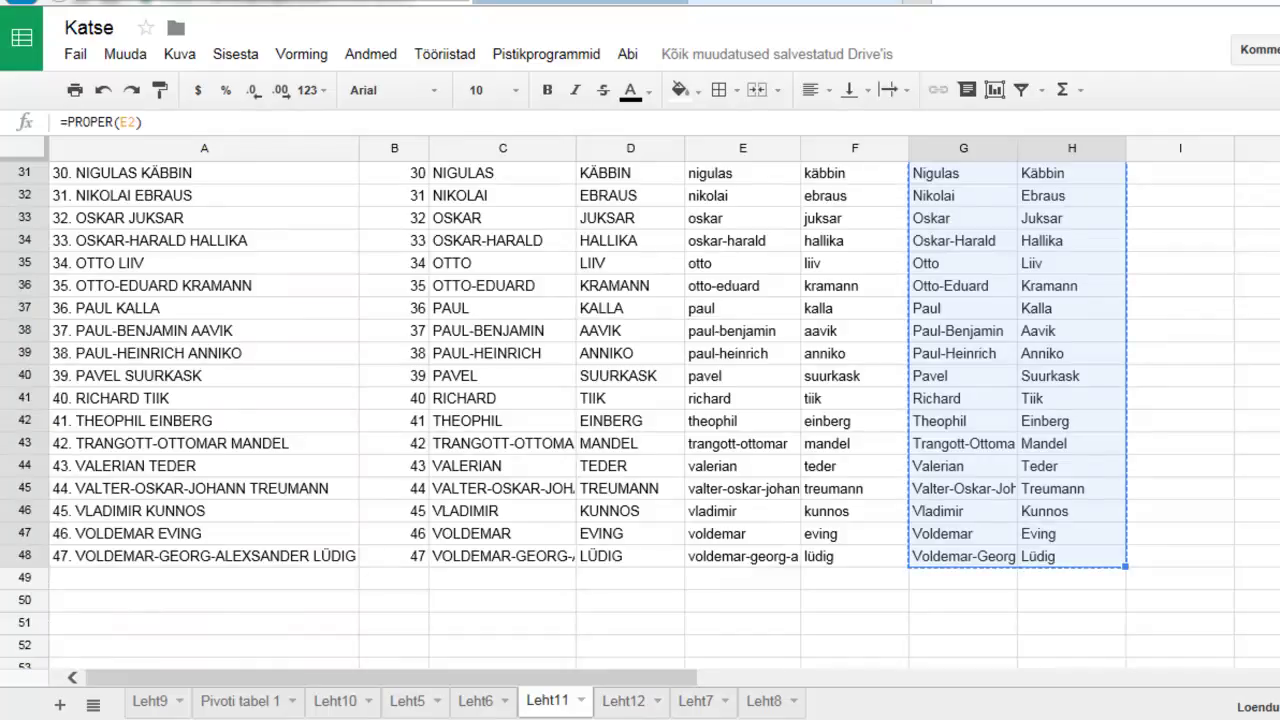
{"action": "left_click", "coordinate": [626, 701]}
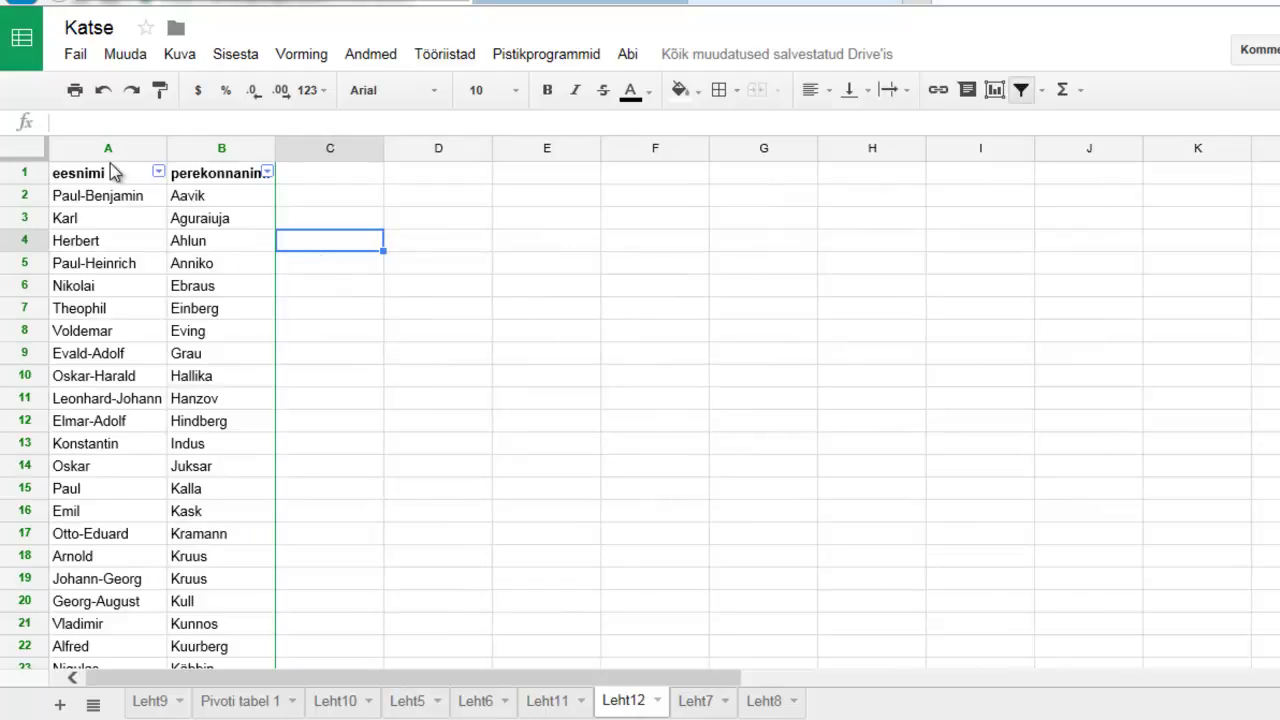
{"action": "left_click", "coordinate": [79, 149]}
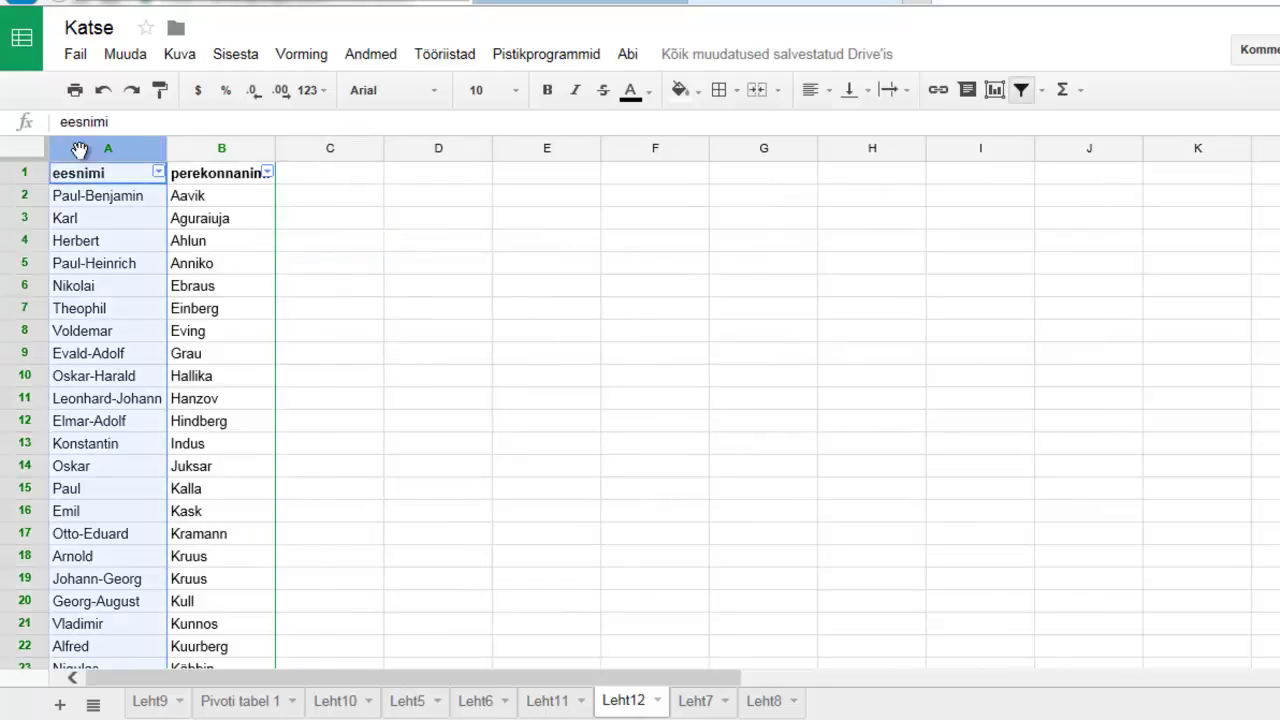
{"action": "right_click", "coordinate": [80, 152]}
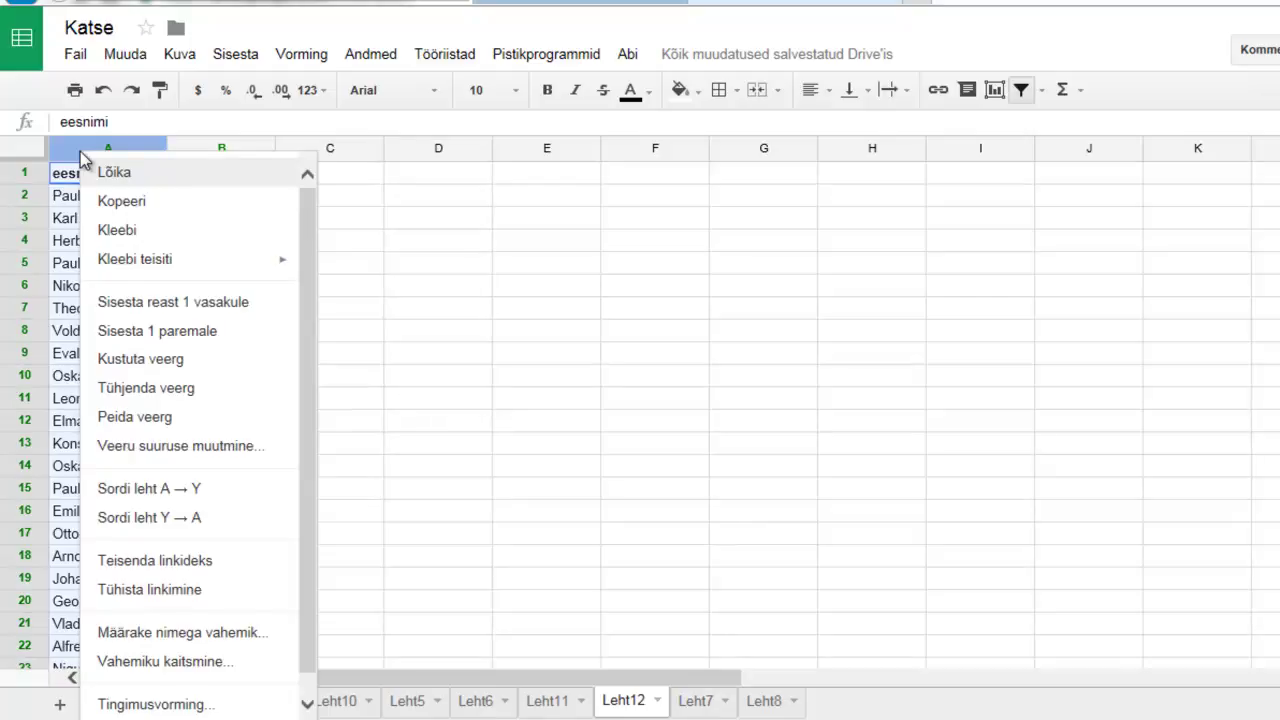
{"action": "left_click", "coordinate": [113, 312]}
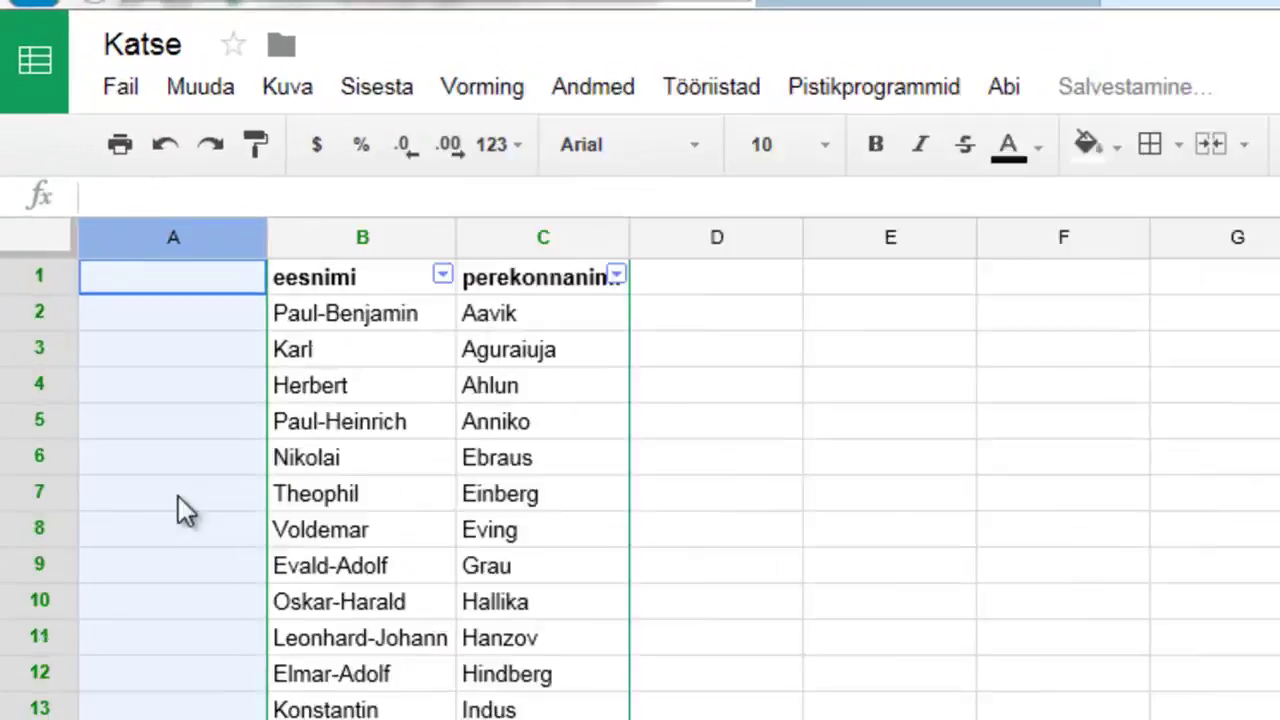
{"action": "left_click", "coordinate": [254, 490]}
{"action": "left_click", "coordinate": [227, 366]}
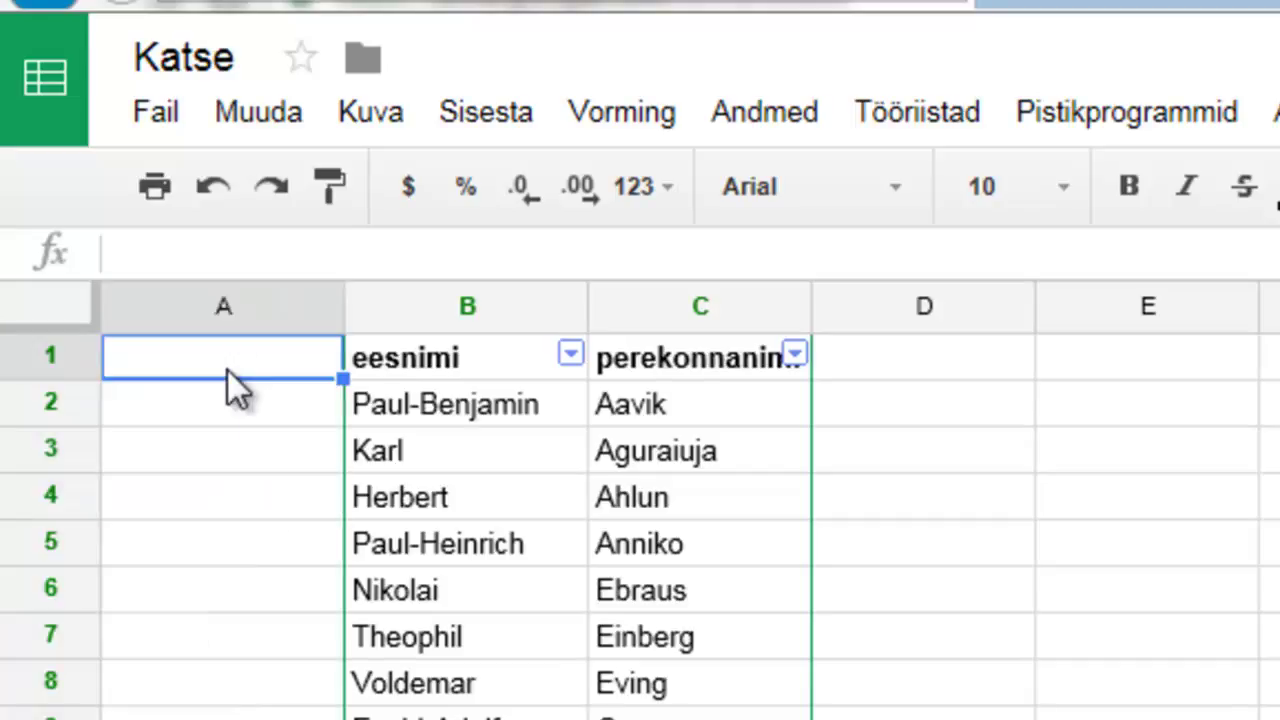
{"action": "type", "text": "jrk nr"}
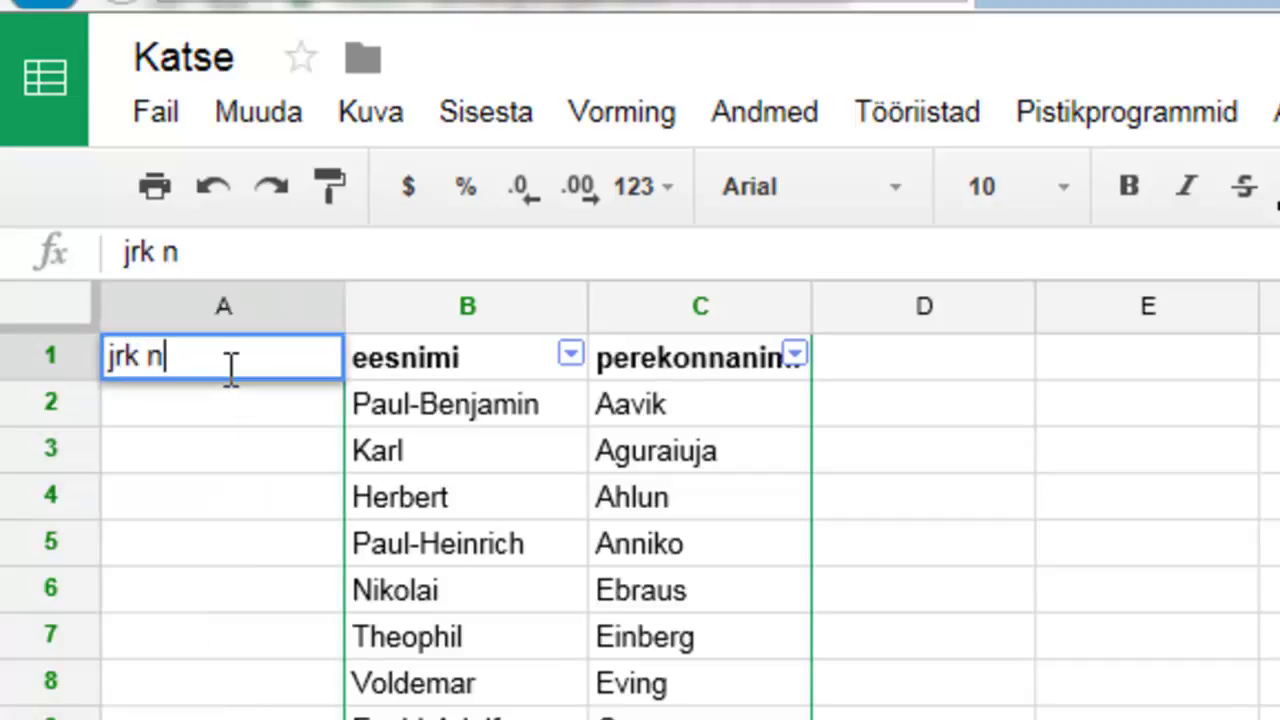
Step: Enter the first two sequence numbers, 1 and 2, in cells A2 and A3
{"action": "left_click", "coordinate": [241, 417]}
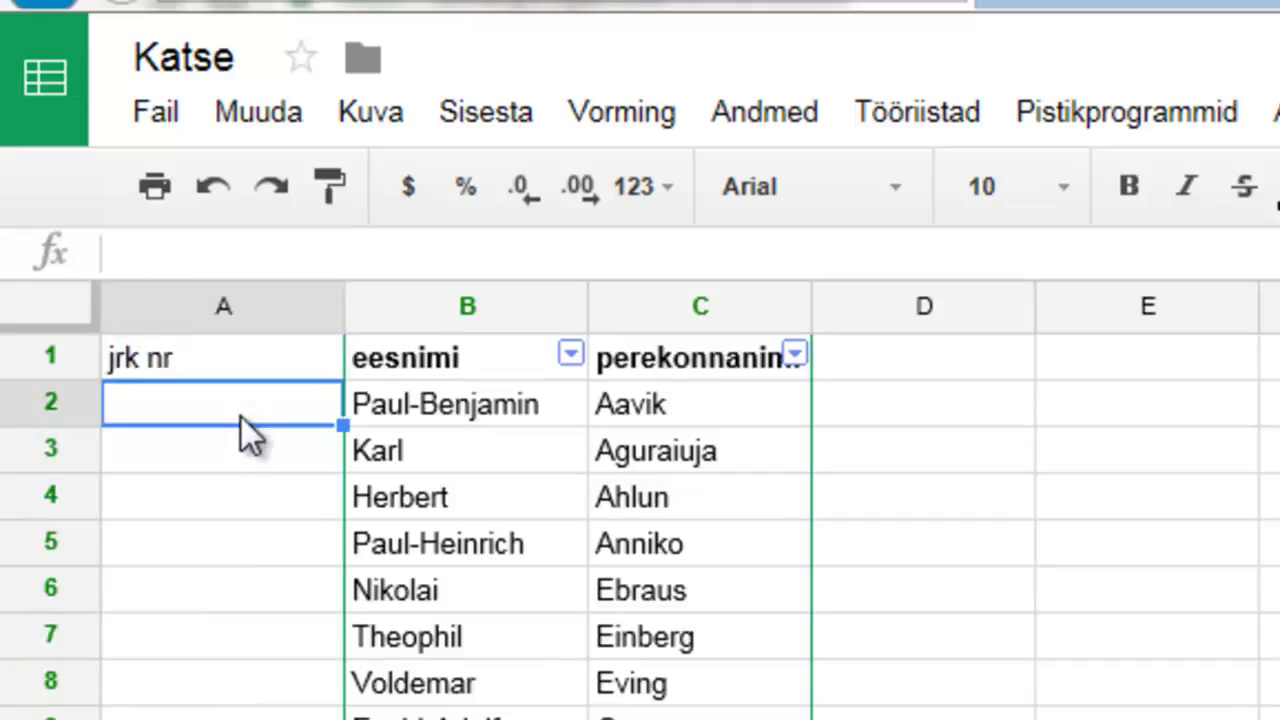
{"action": "type", "text": "1."}
{"action": "key", "text": "Return"}
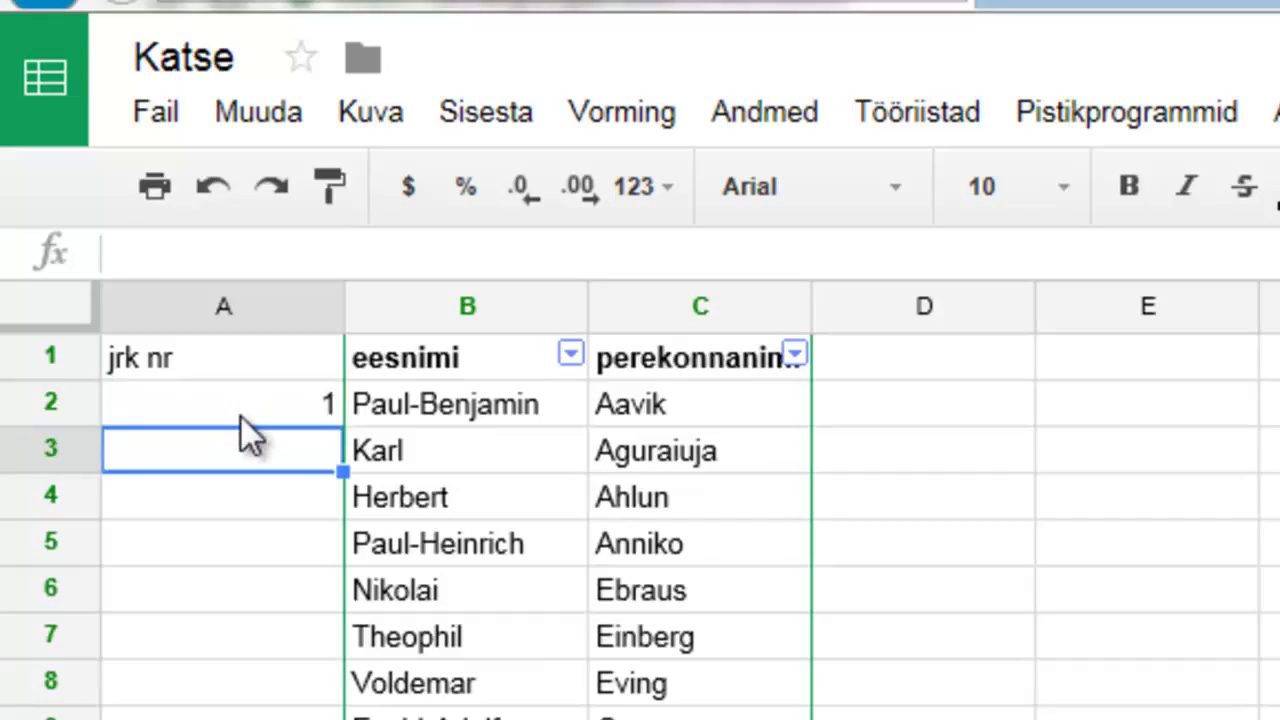
{"action": "type", "text": "2."}
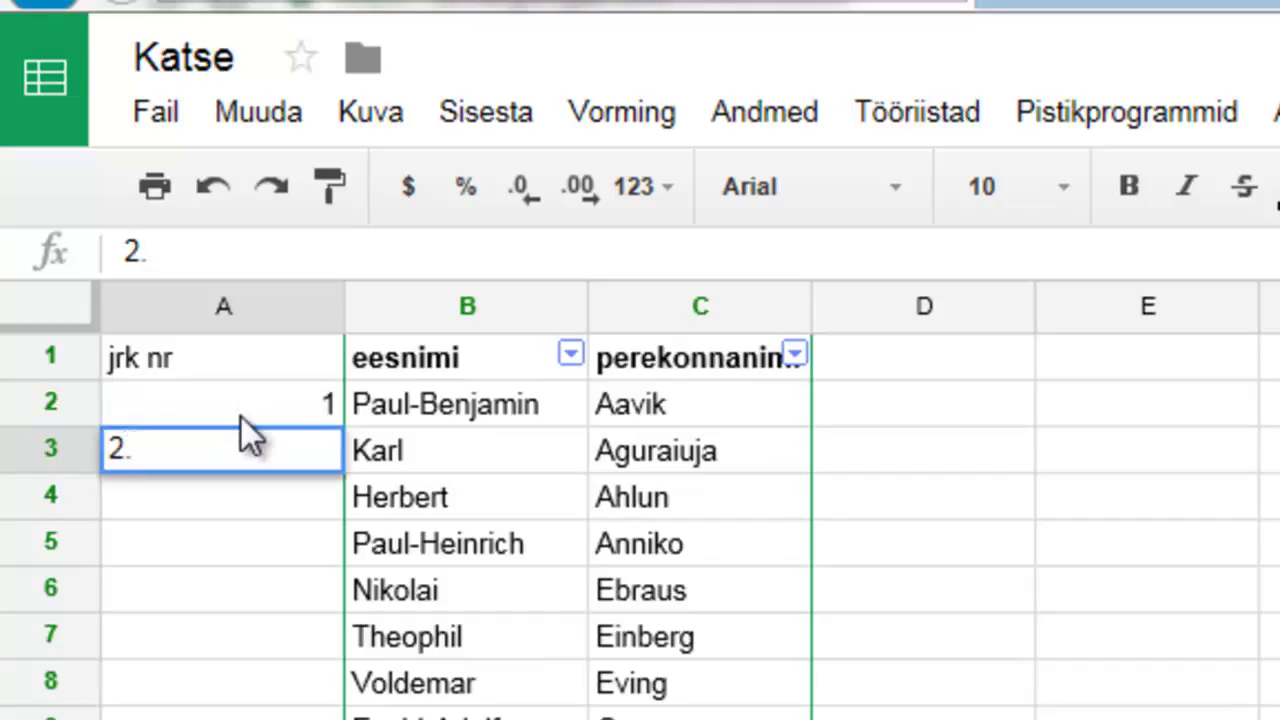
{"action": "key", "text": "Return"}
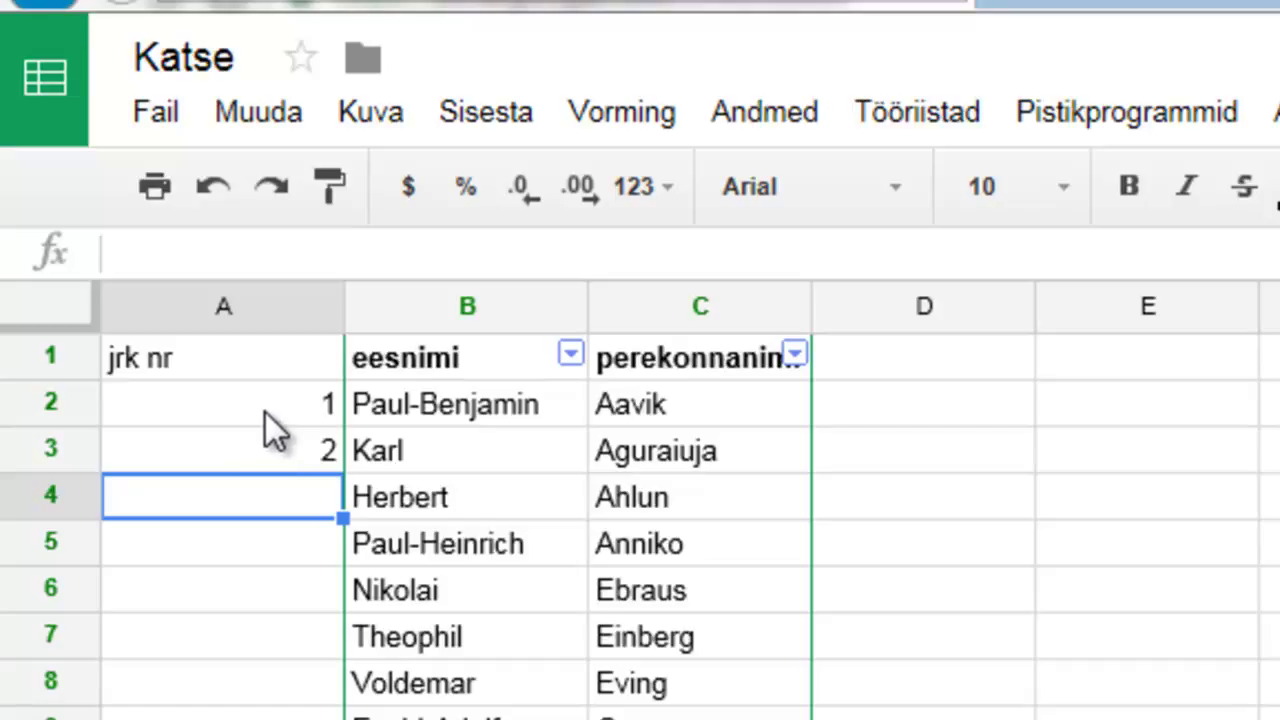
Step: Fill the number series from A2:A3 down column A to the last name in row 48
{"action": "left_click_drag", "start_coordinate": [289, 424], "coordinate": [347, 686]}
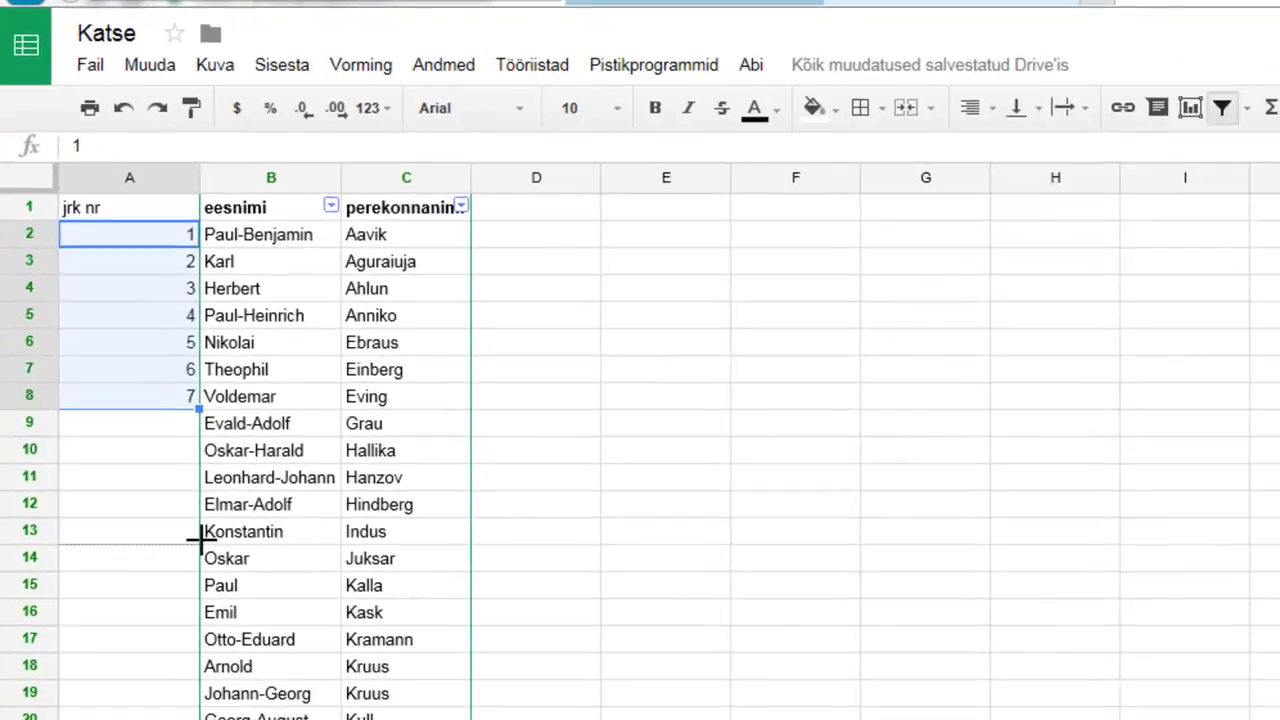
{"action": "scroll", "coordinate": [640, 450], "scroll_direction": "down", "scroll_amount": 9}
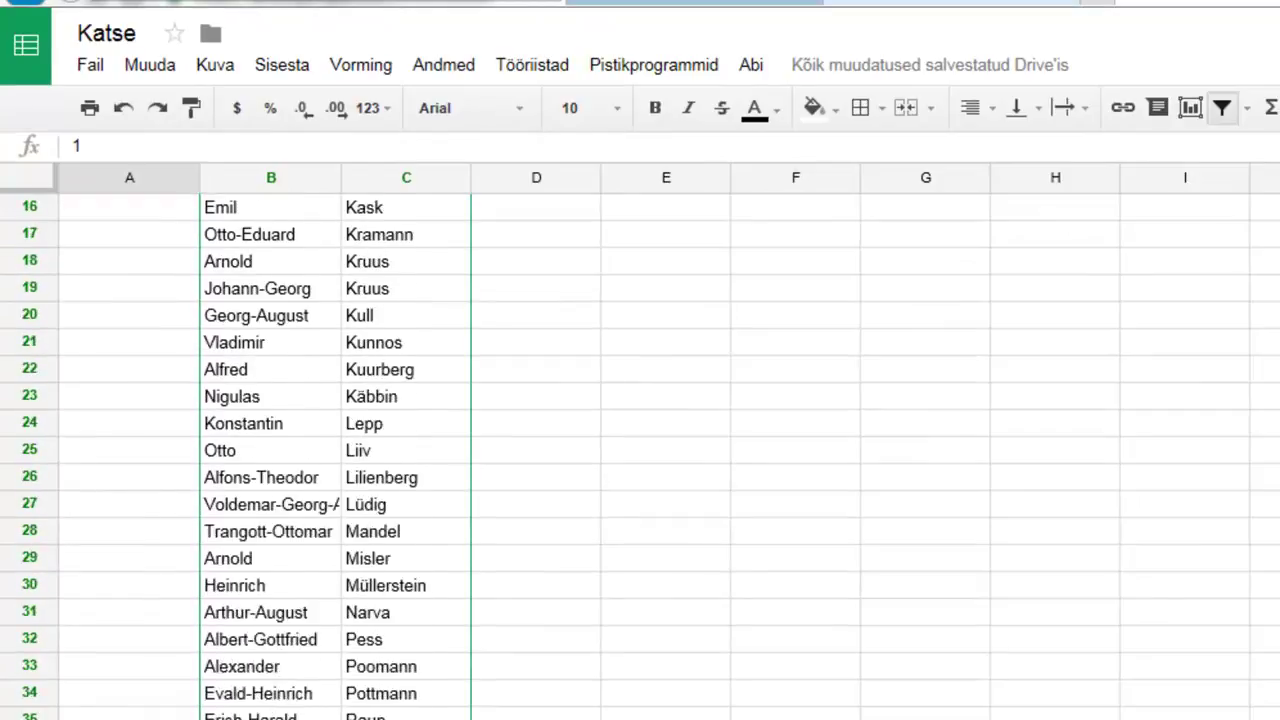
{"action": "left_click_drag", "start_coordinate": [186, 715], "coordinate": [190, 675]}
{"action": "left_click", "coordinate": [640, 633]}
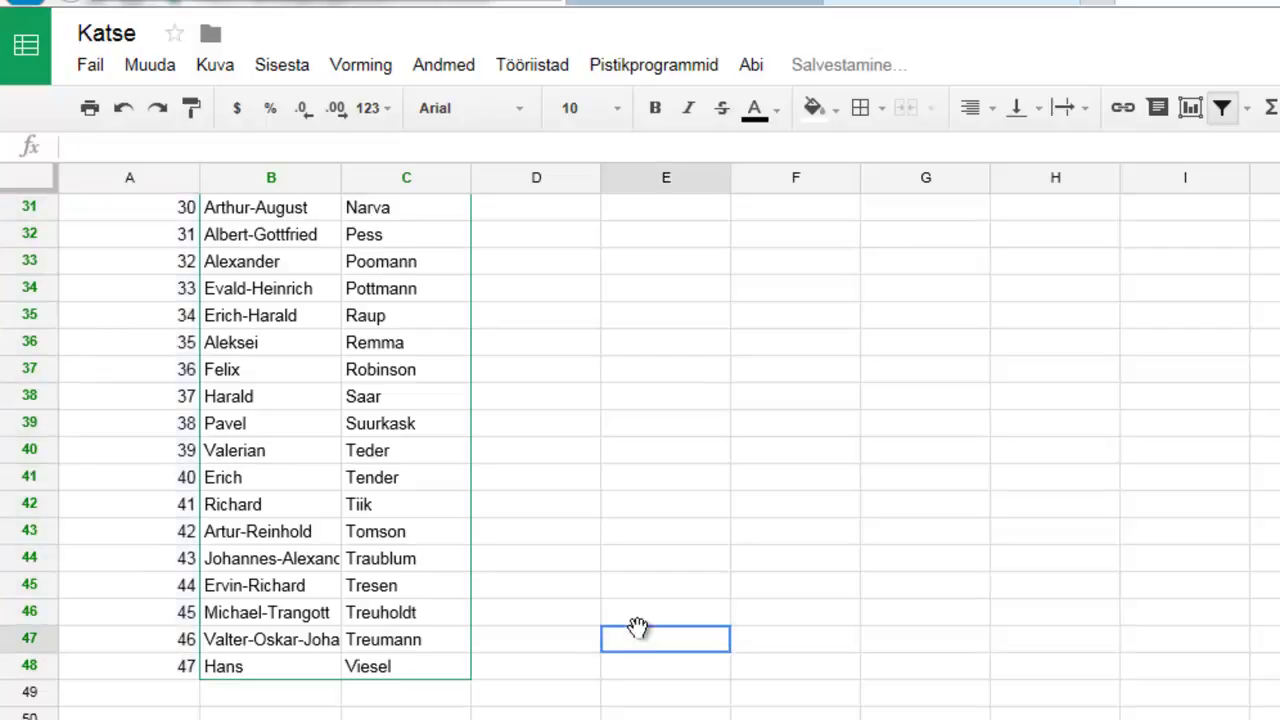
{"action": "scroll", "coordinate": [640, 450], "scroll_direction": "up", "scroll_amount": 10}
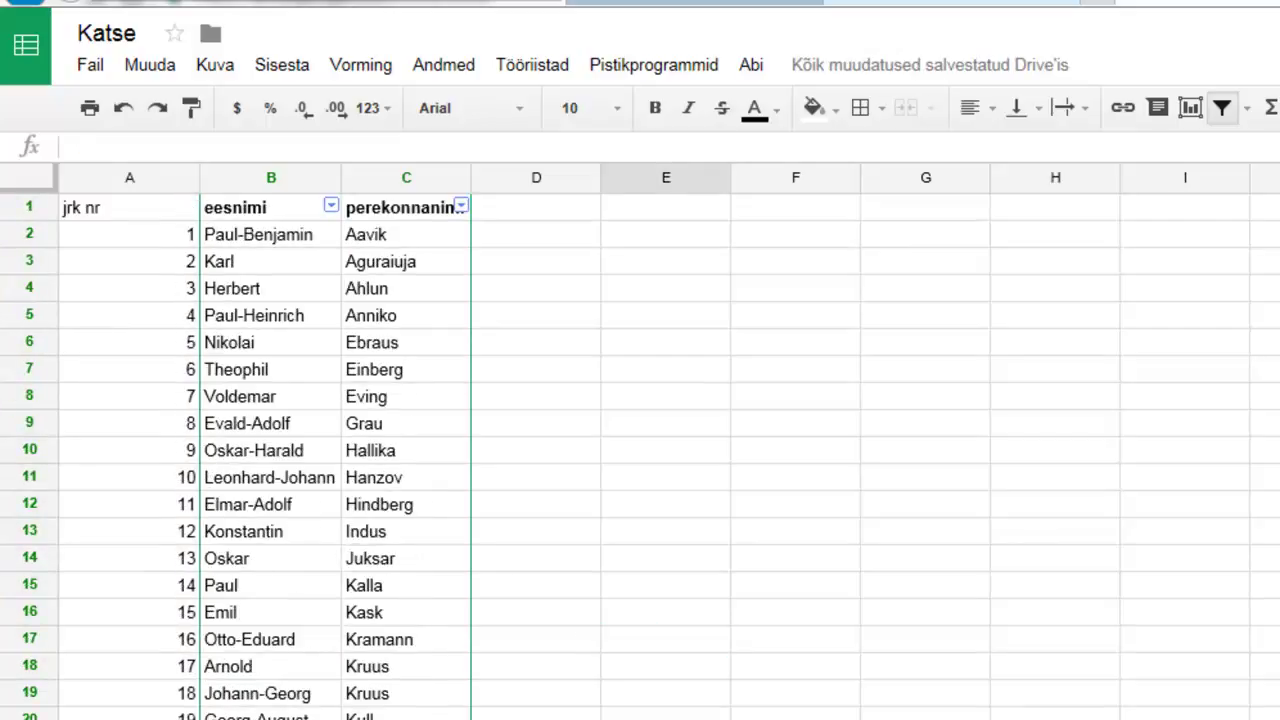
Step: Start a CONCATENATE formula in D2 that joins the sequence number in A2 with the text ". "
{"action": "left_click", "coordinate": [522, 236]}
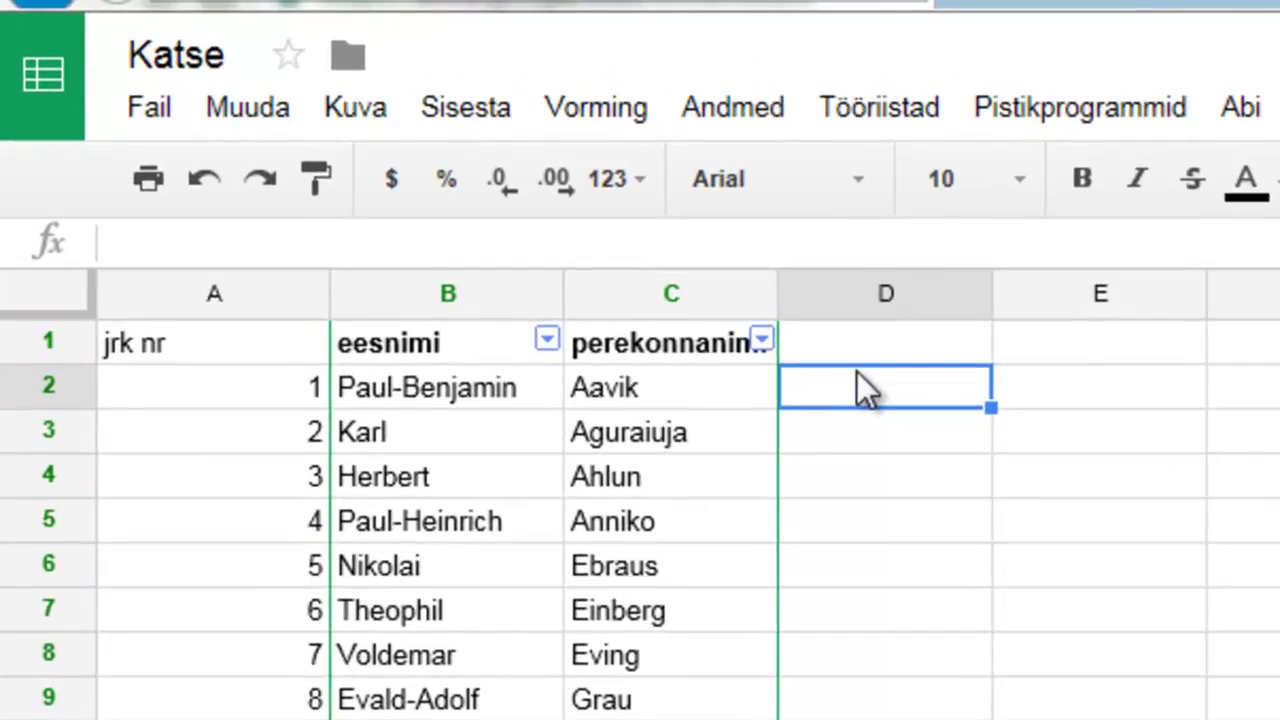
{"action": "type", "text": "="}
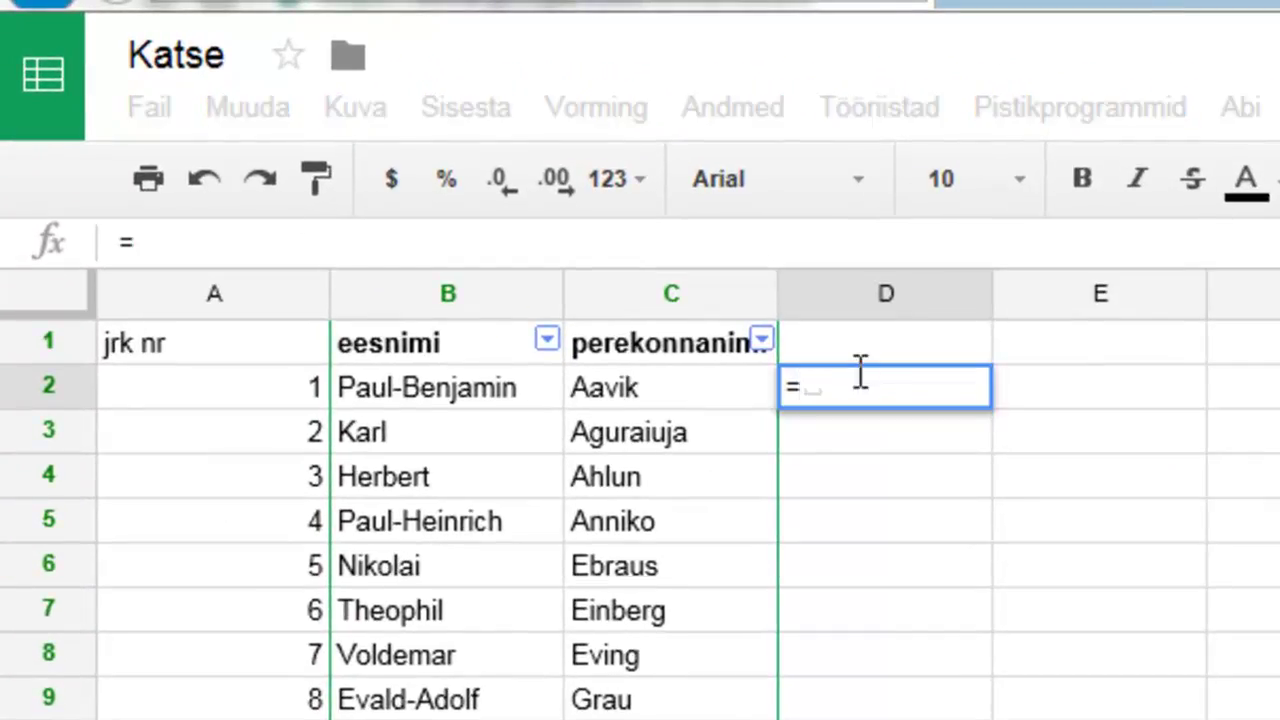
{"action": "type", "text": "con"}
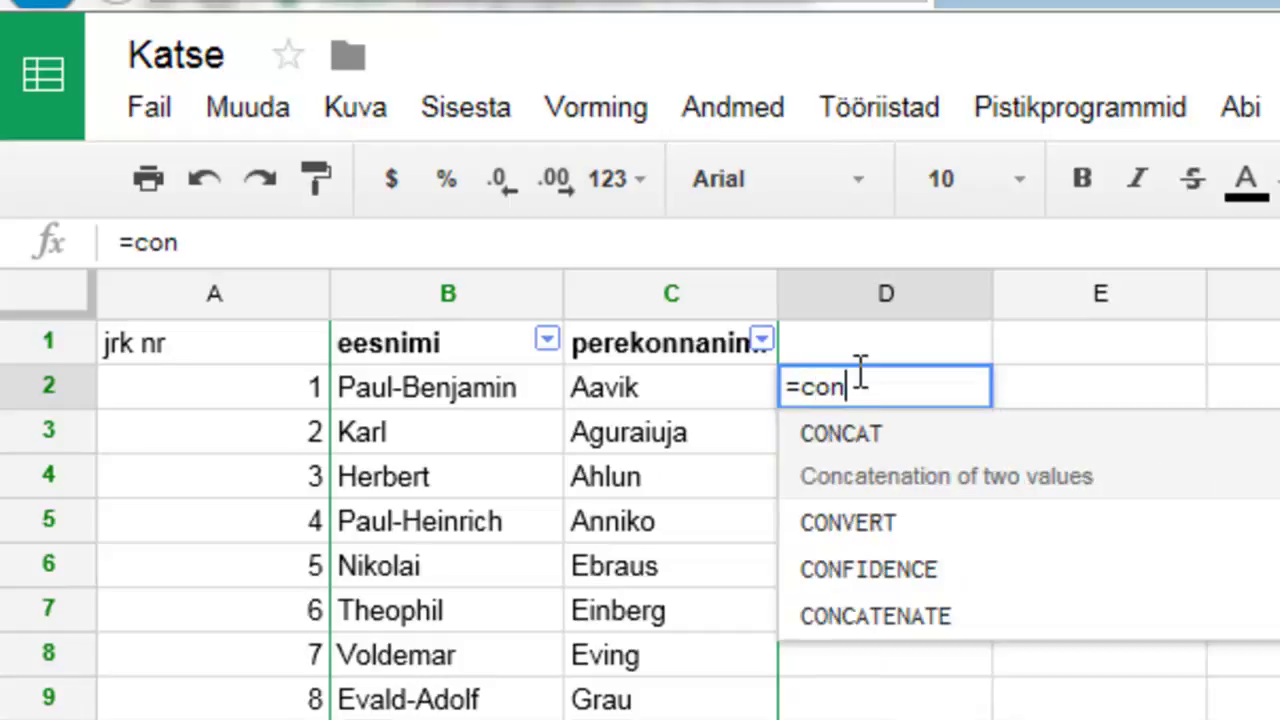
{"action": "type", "text": "ca"}
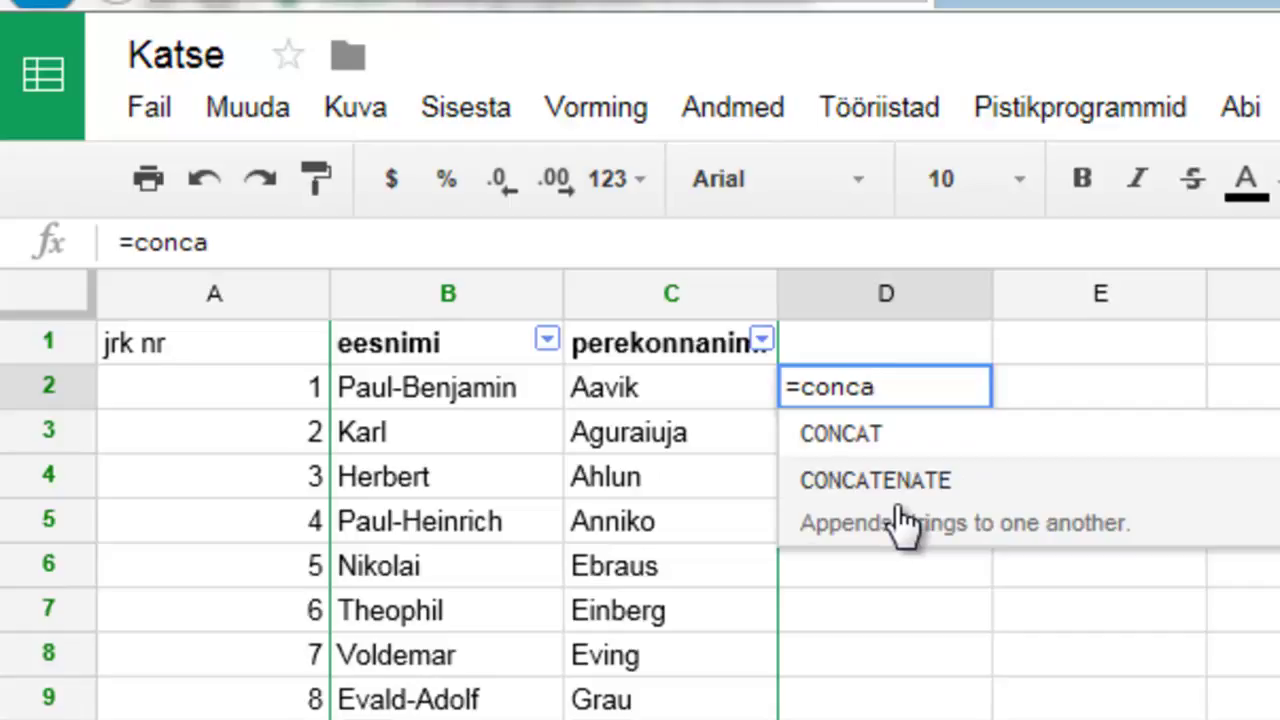
{"action": "left_click", "coordinate": [903, 484]}
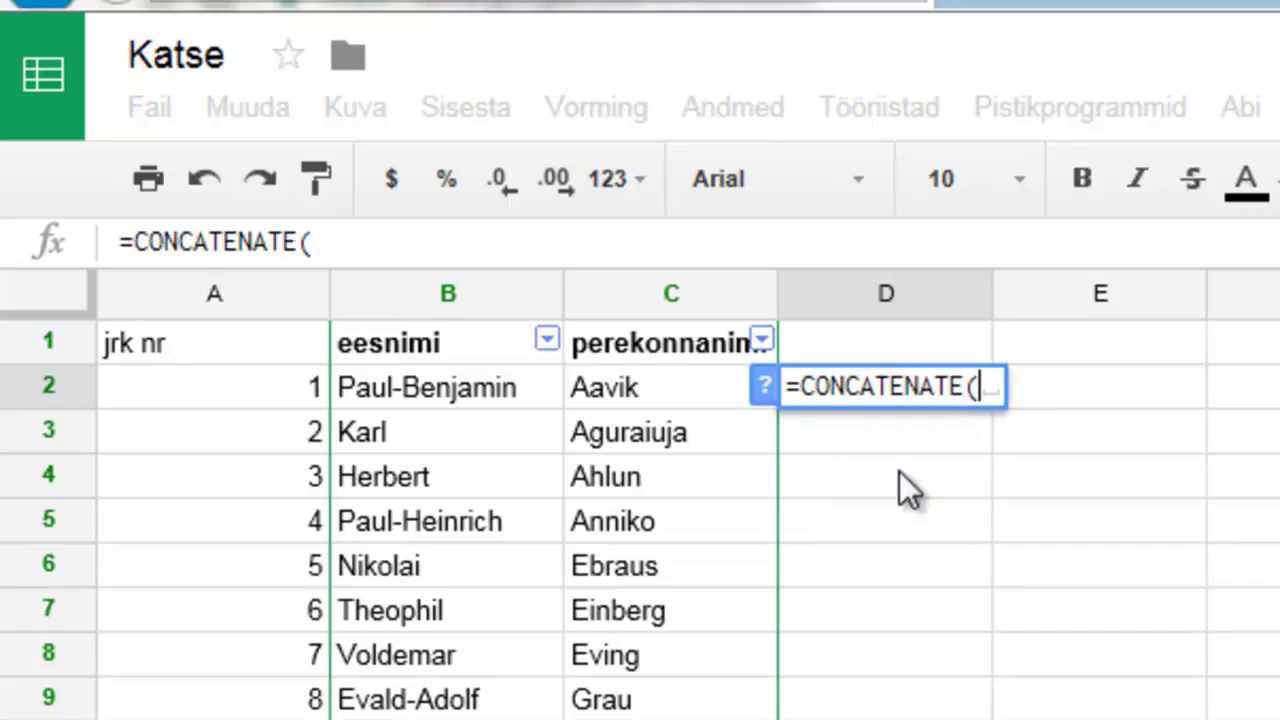
{"action": "left_click", "coordinate": [222, 384]}
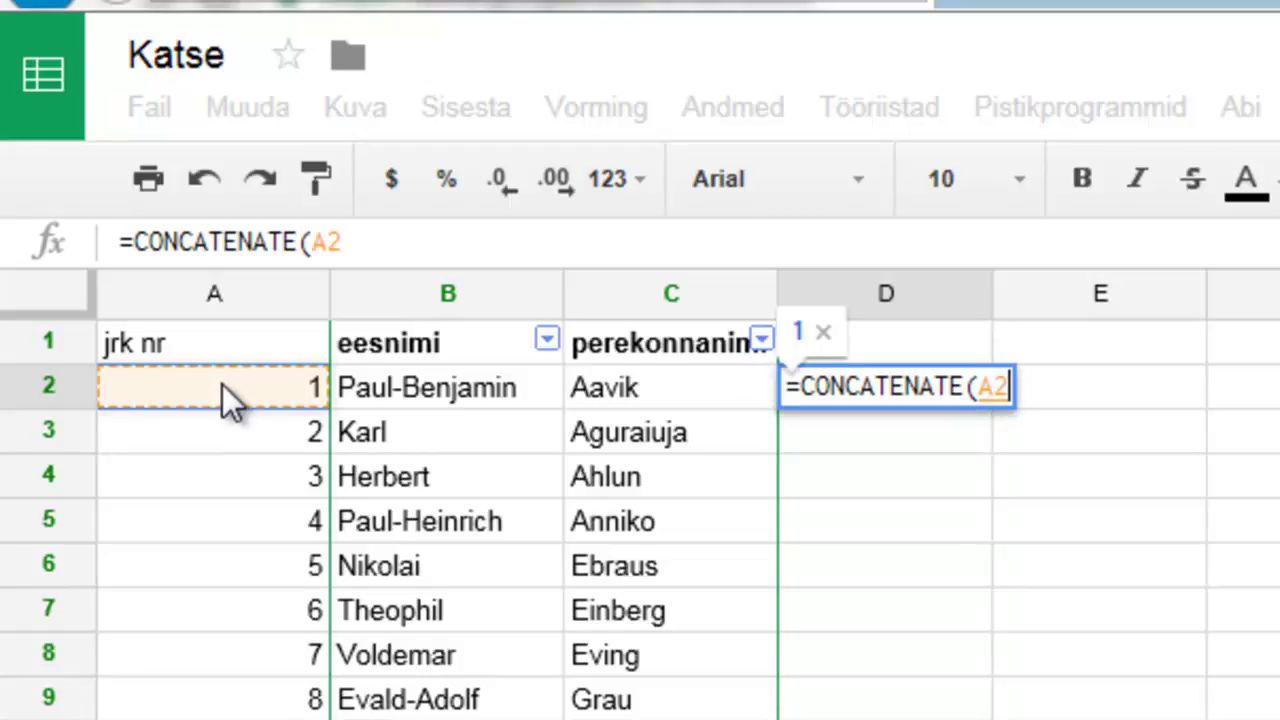
{"action": "type", "text": ","}
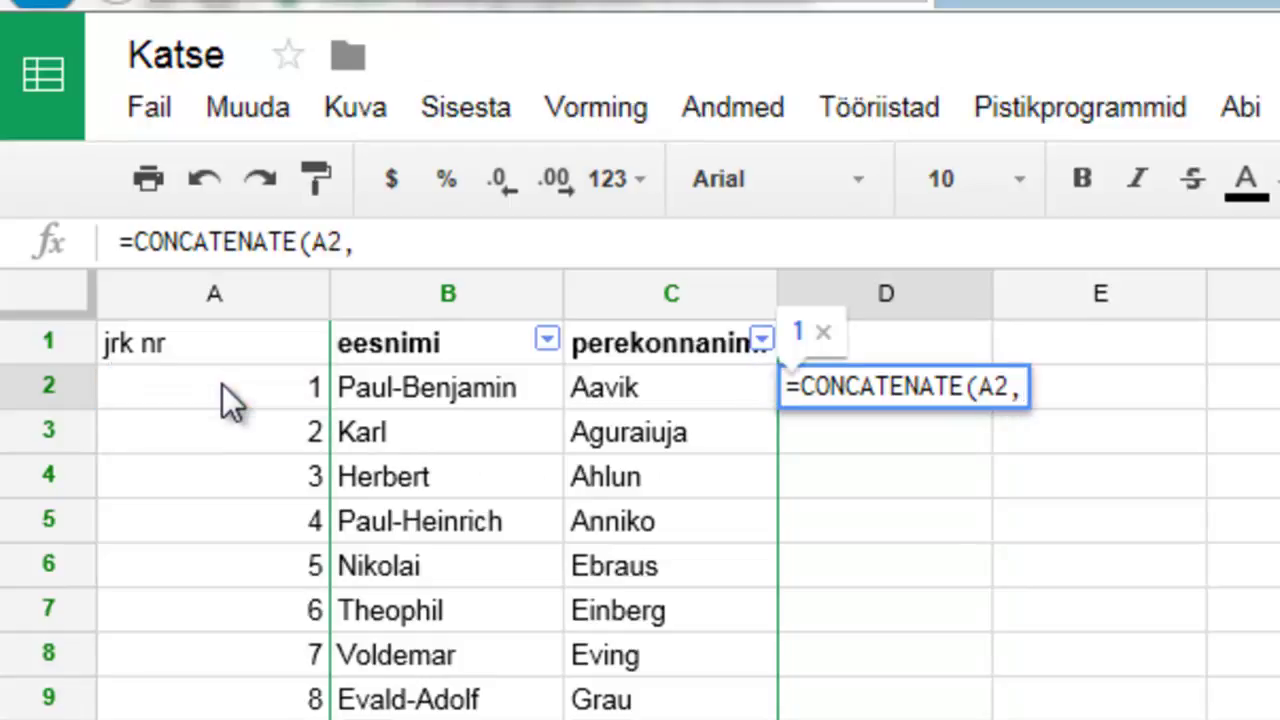
{"action": "type", "text": "\"."}
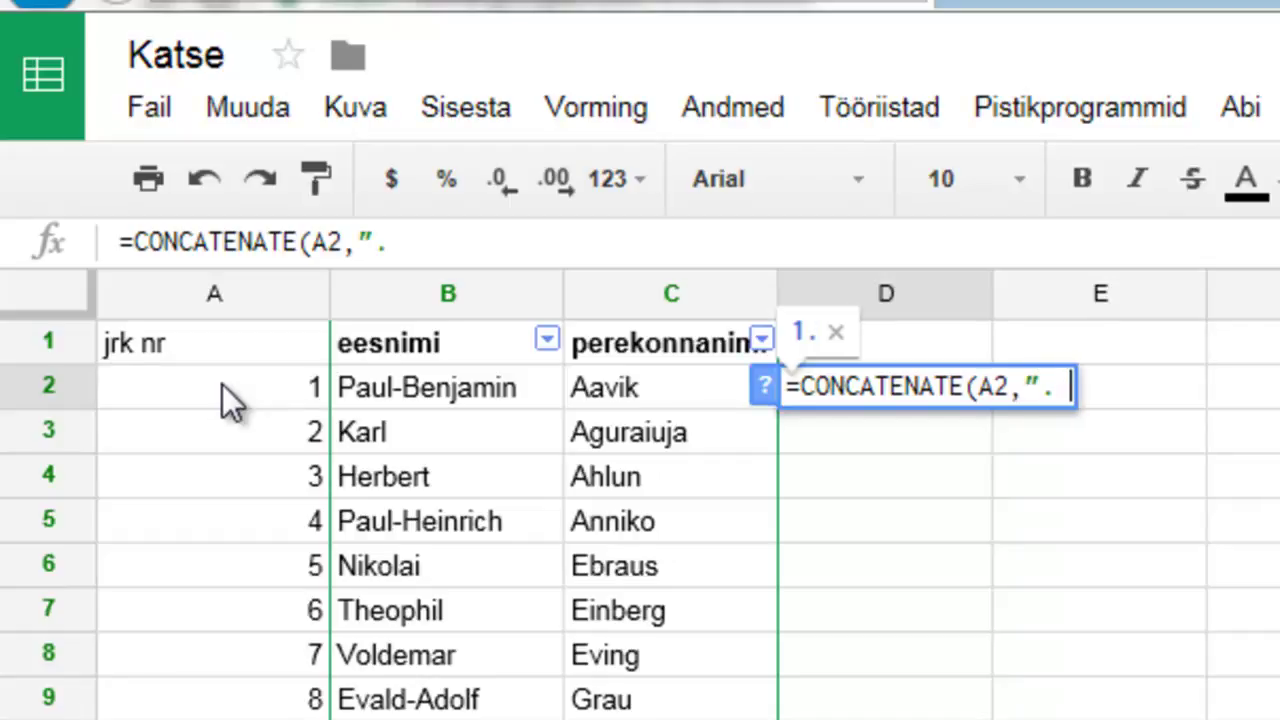
{"action": "type", "text": " \","}
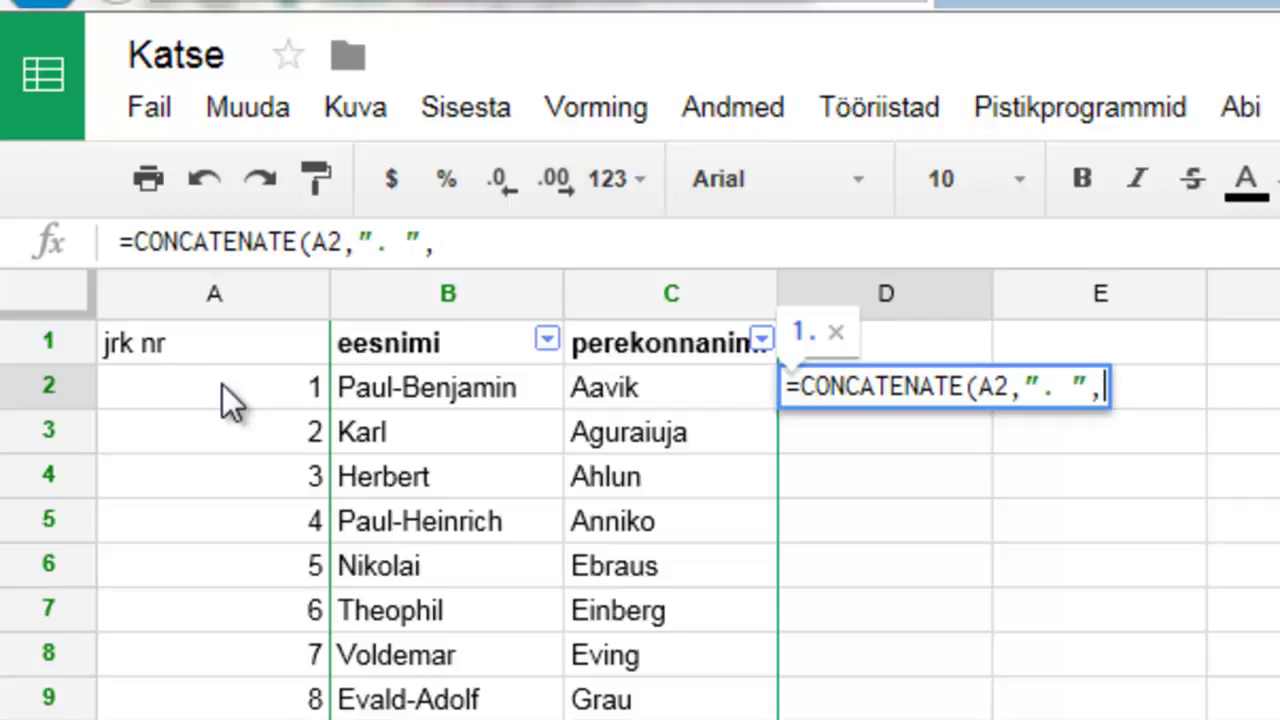
{"action": "left_click", "coordinate": [396, 388]}
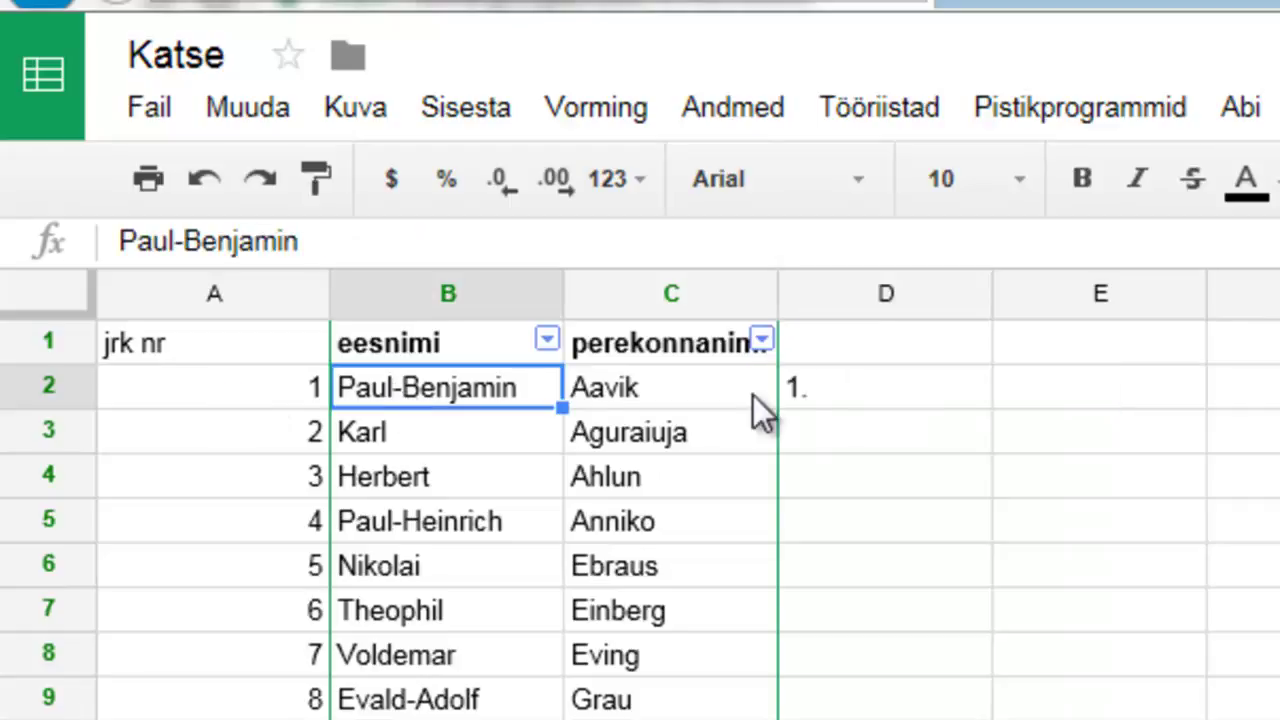
Step: Complete the D2 formula as =CONCATENATE(A2,". ",B2," ",C2) and widen column D to fit the full name
{"action": "left_click", "coordinate": [855, 388]}
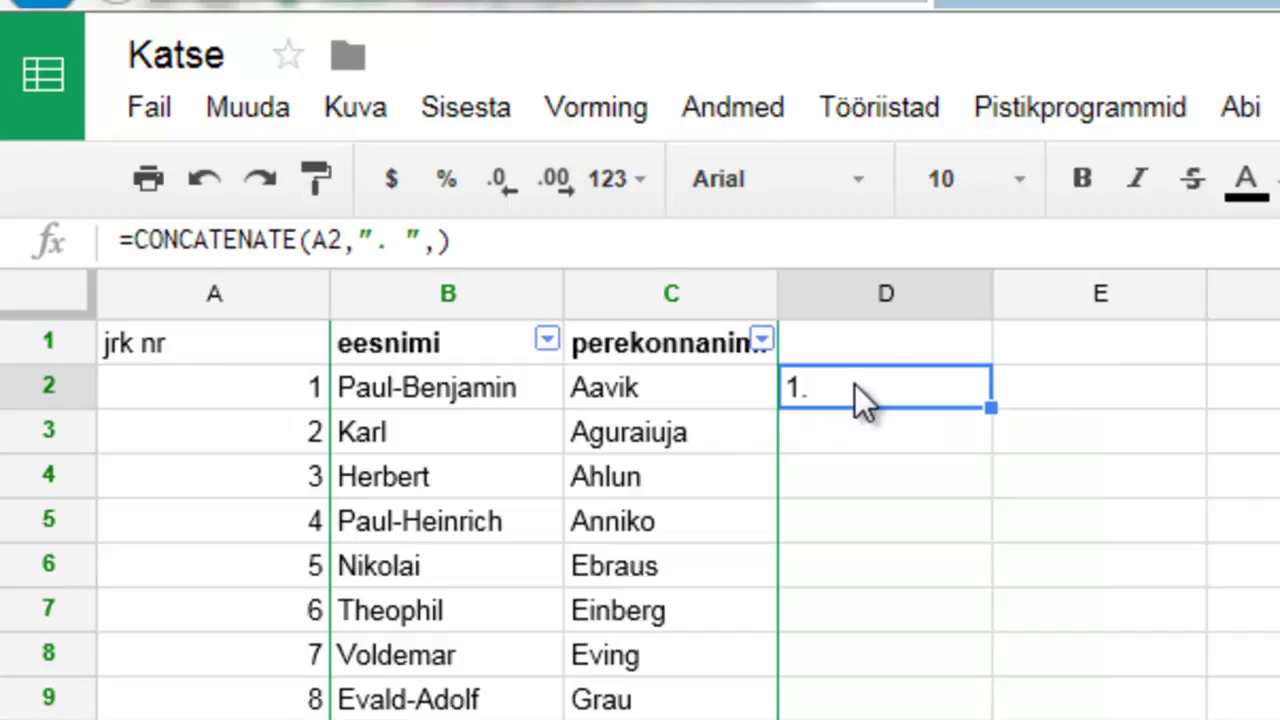
{"action": "left_click", "coordinate": [441, 241]}
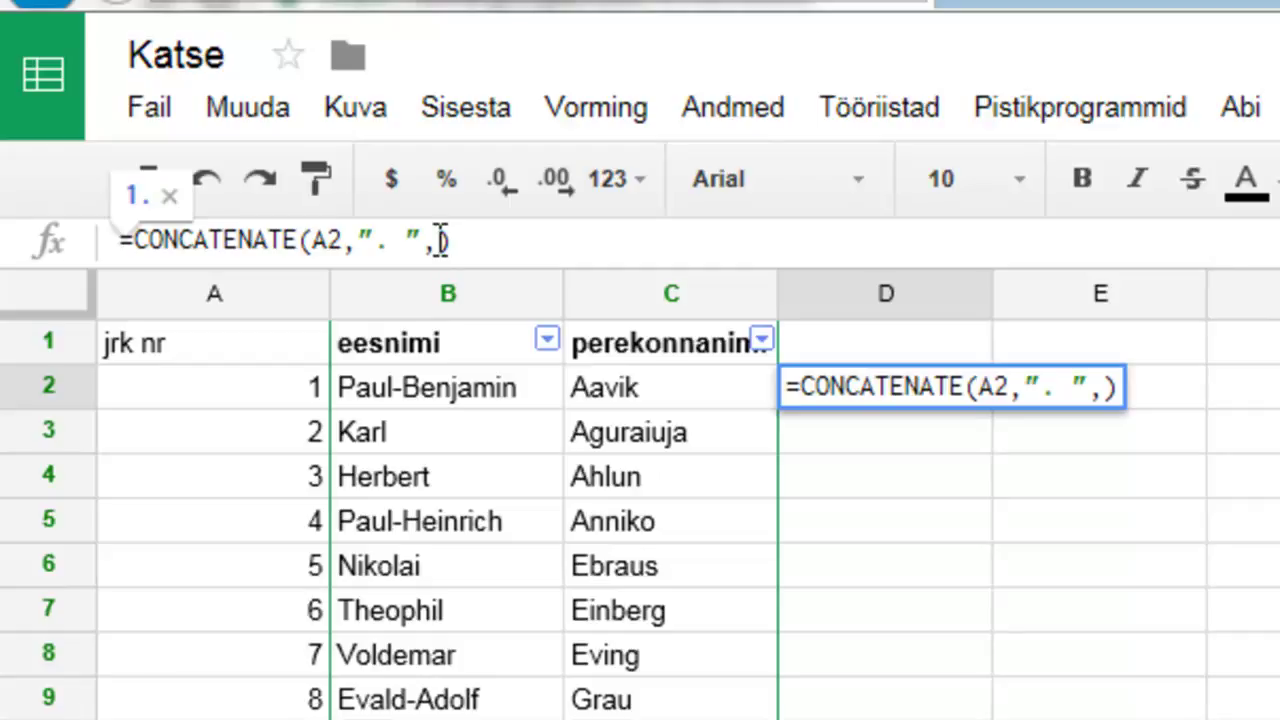
{"action": "type", "text": "B2"}
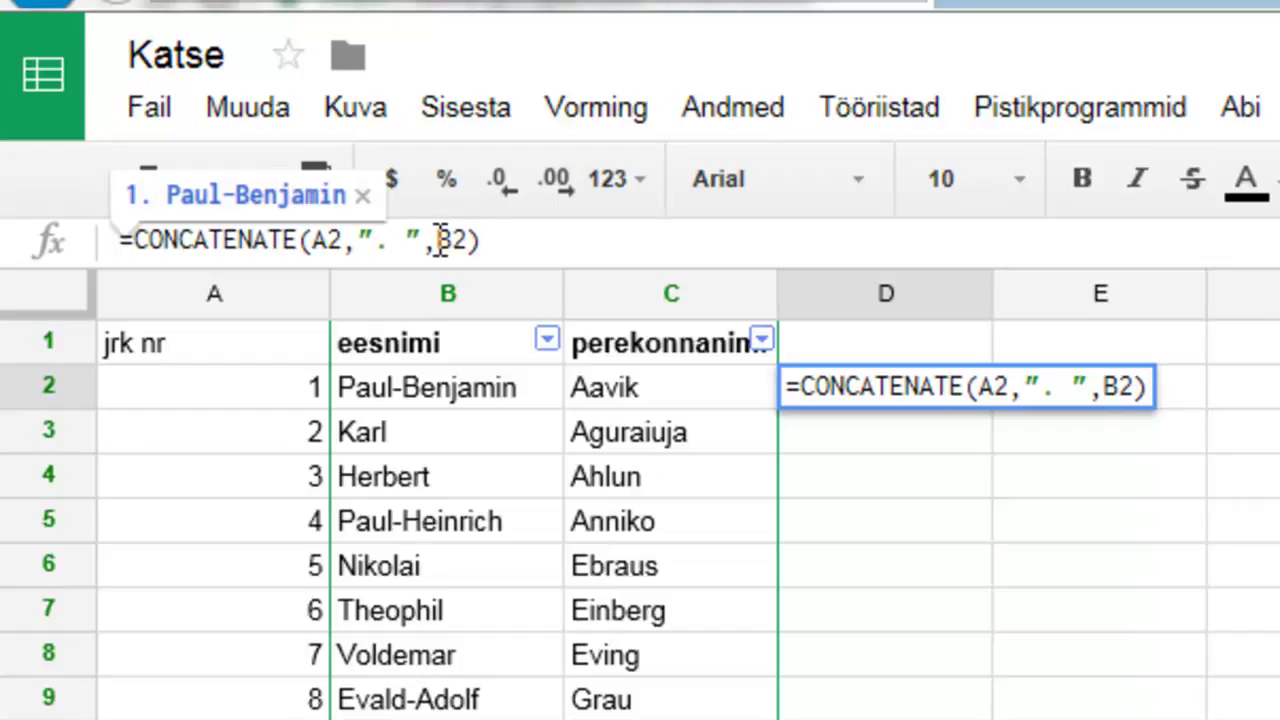
{"action": "type", "text": ",\""}
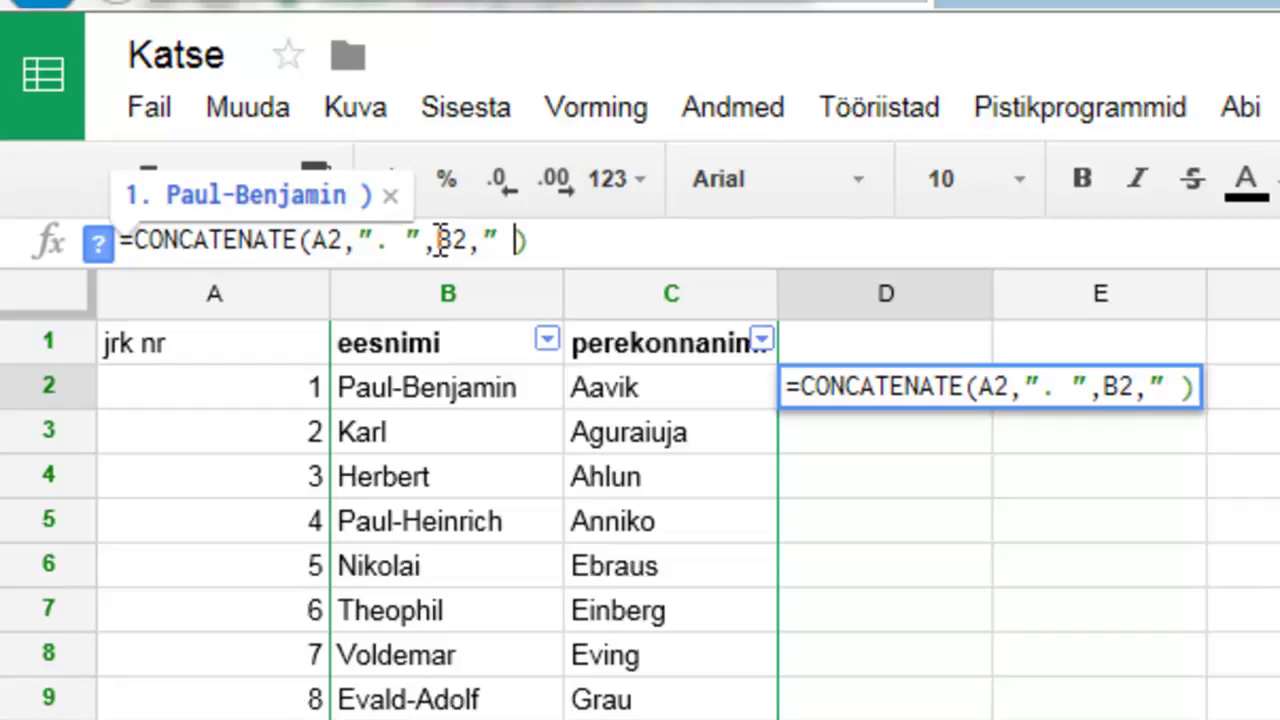
{"action": "type", "text": "\""}
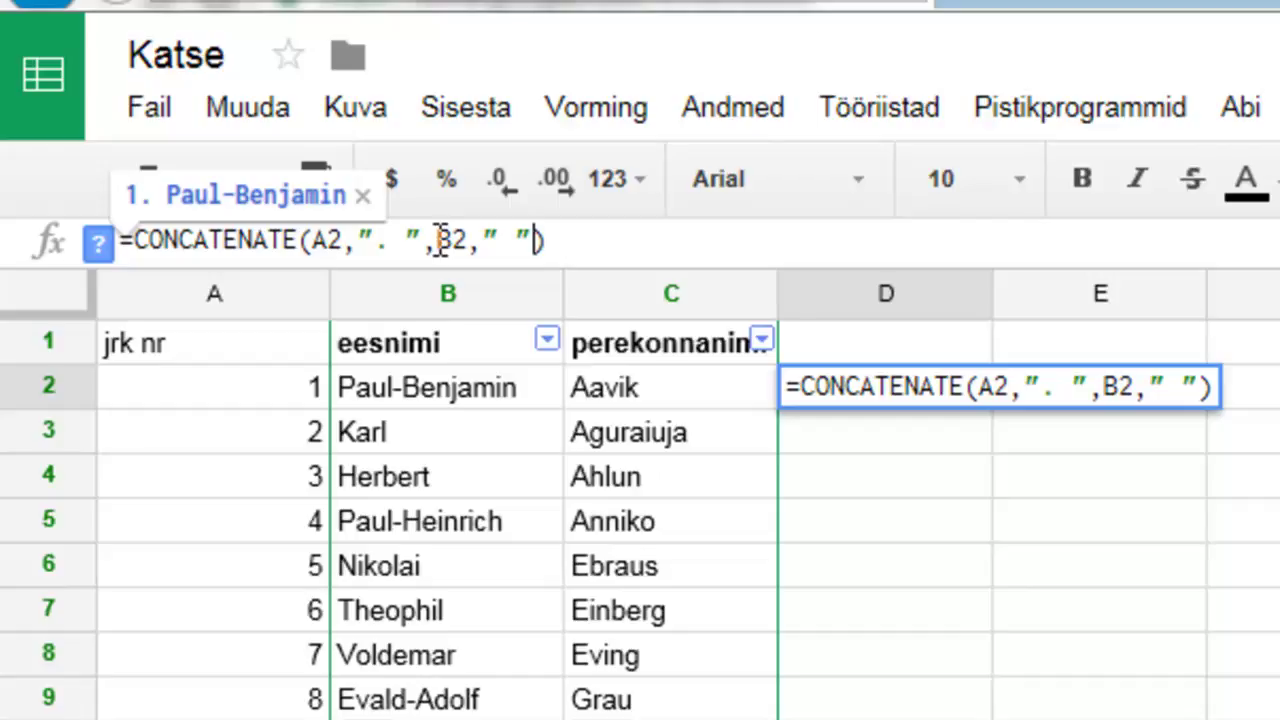
{"action": "type", "text": ",C"}
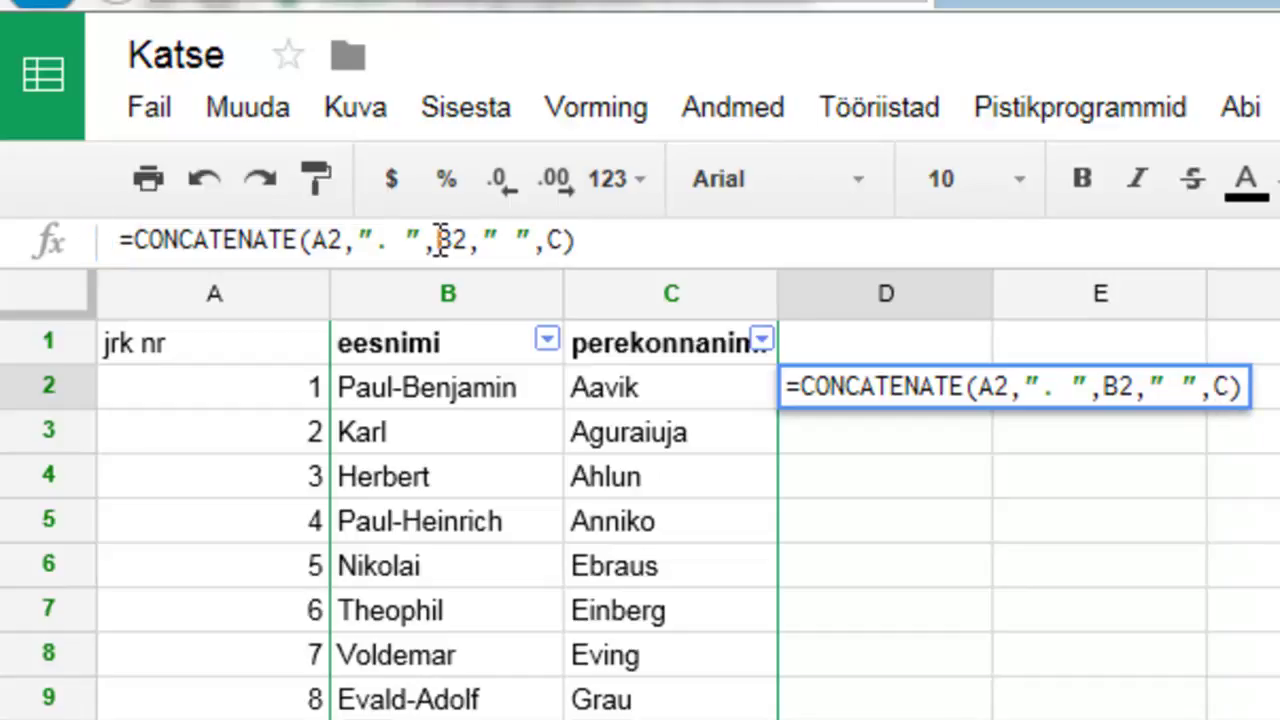
{"action": "type", "text": "2"}
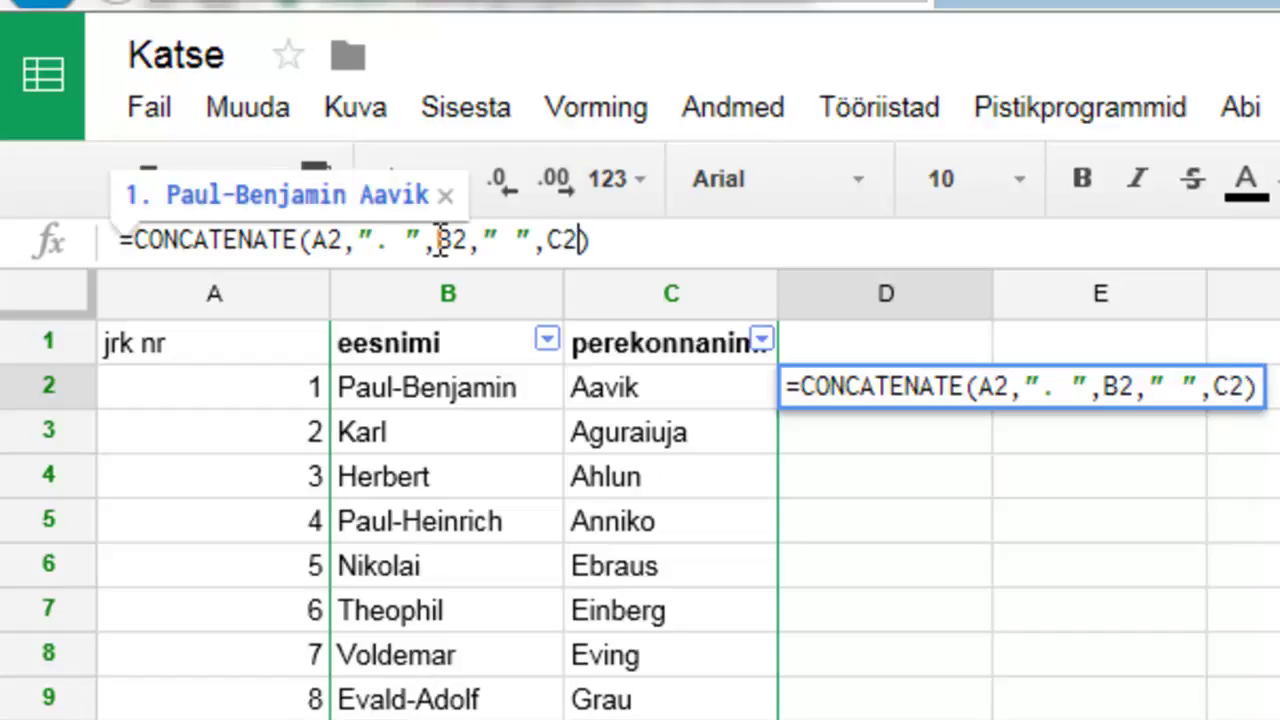
{"action": "key", "text": "Return"}
{"action": "left_click", "coordinate": [918, 381]}
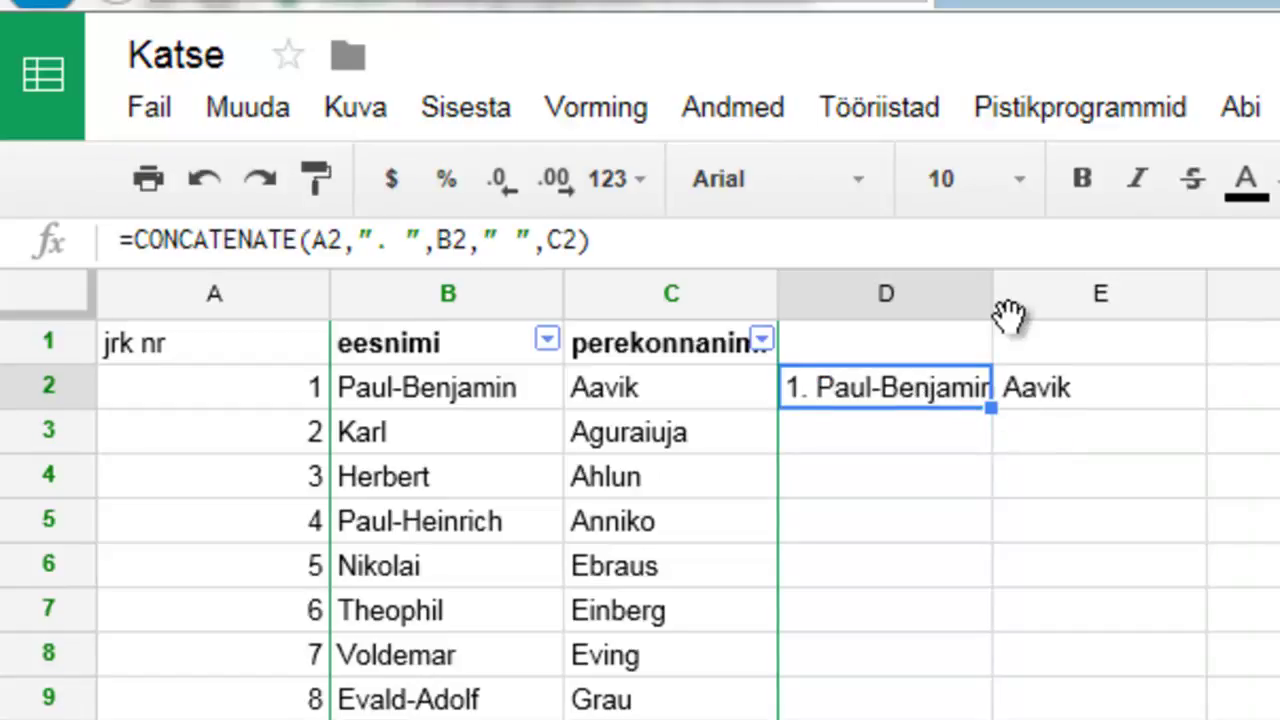
{"action": "left_click_drag", "start_coordinate": [990, 297], "coordinate": [1129, 297]}
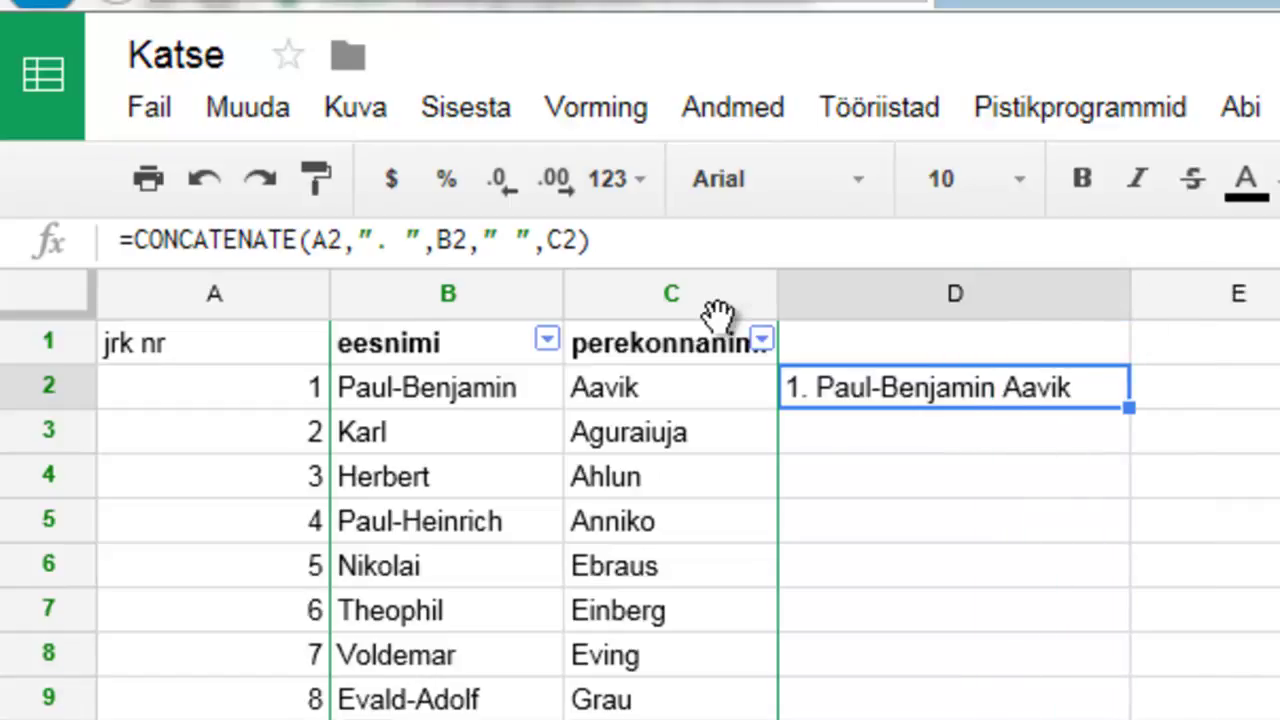
Step: Swap the name order in the D2 formula so it reads =CONCATENATE(A2,". ",C2," ",B2)
{"action": "left_click", "coordinate": [442, 248]}
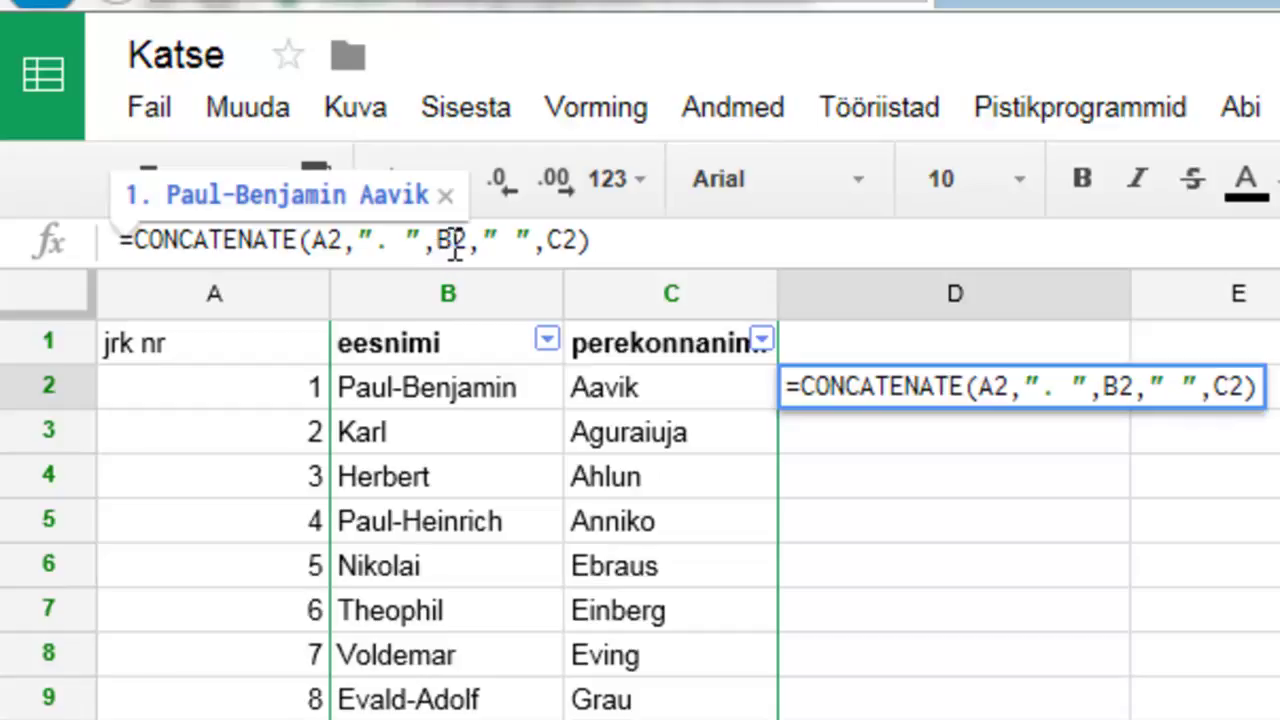
{"action": "key", "text": "BackSpace"}
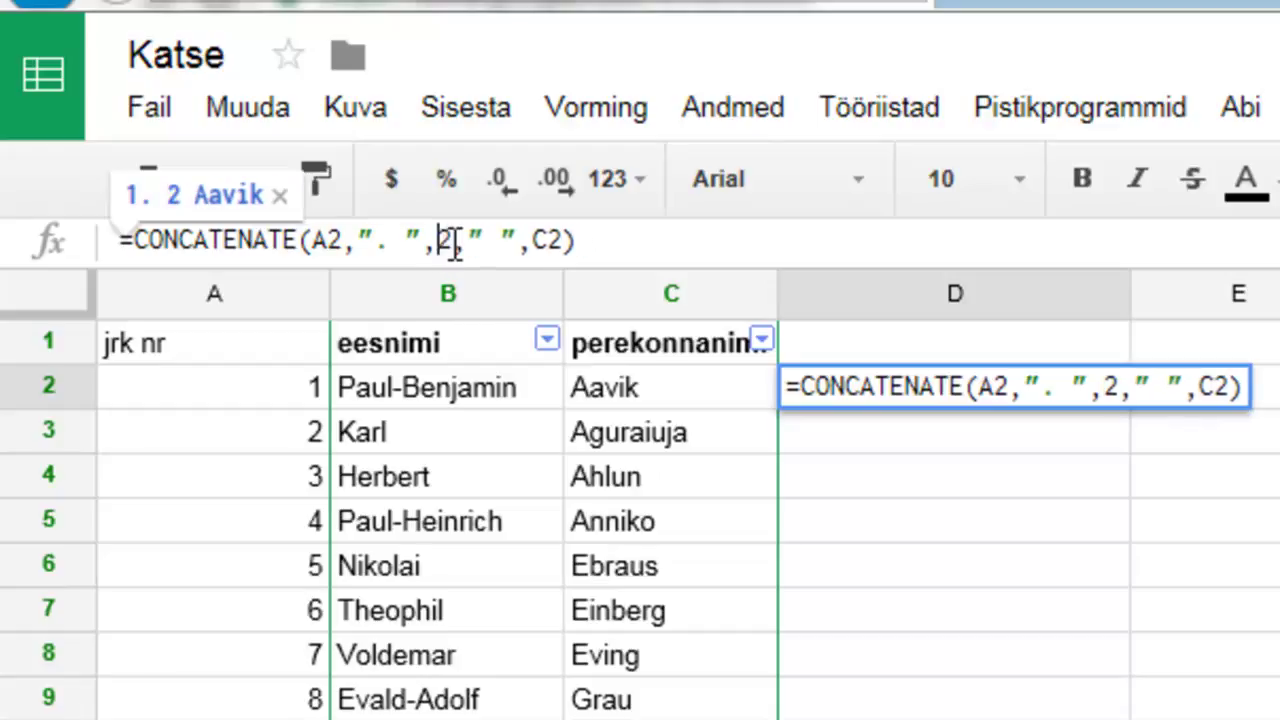
{"action": "type", "text": "C"}
{"action": "left_click", "coordinate": [564, 245]}
{"action": "key", "text": "BackSpace"}
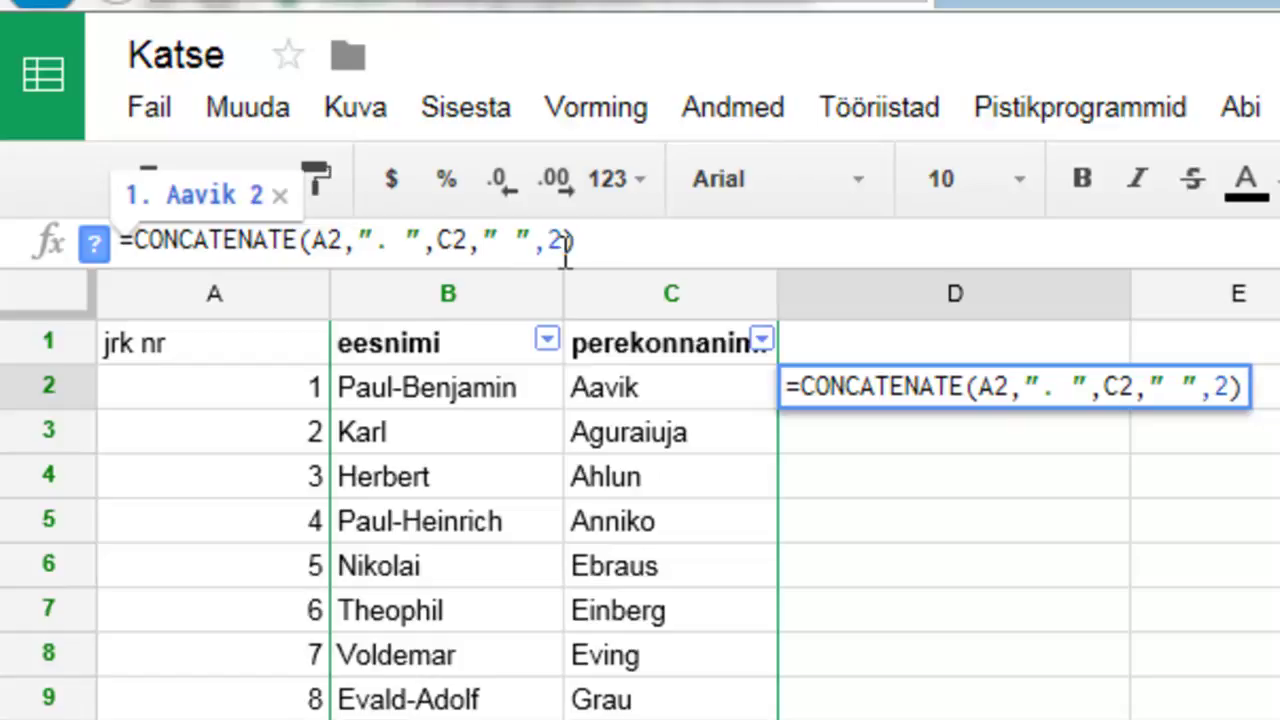
{"action": "type", "text": "B"}
{"action": "key", "text": "Return"}
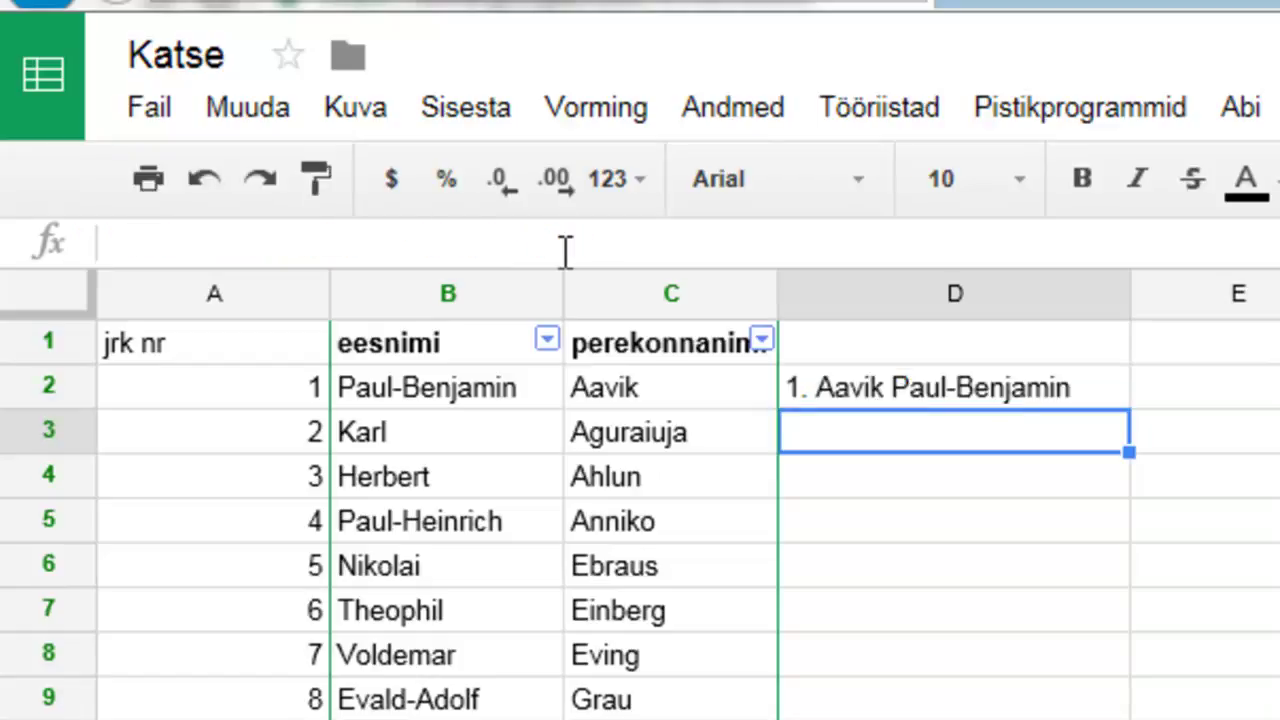
{"action": "key", "text": "ctrl+c"}
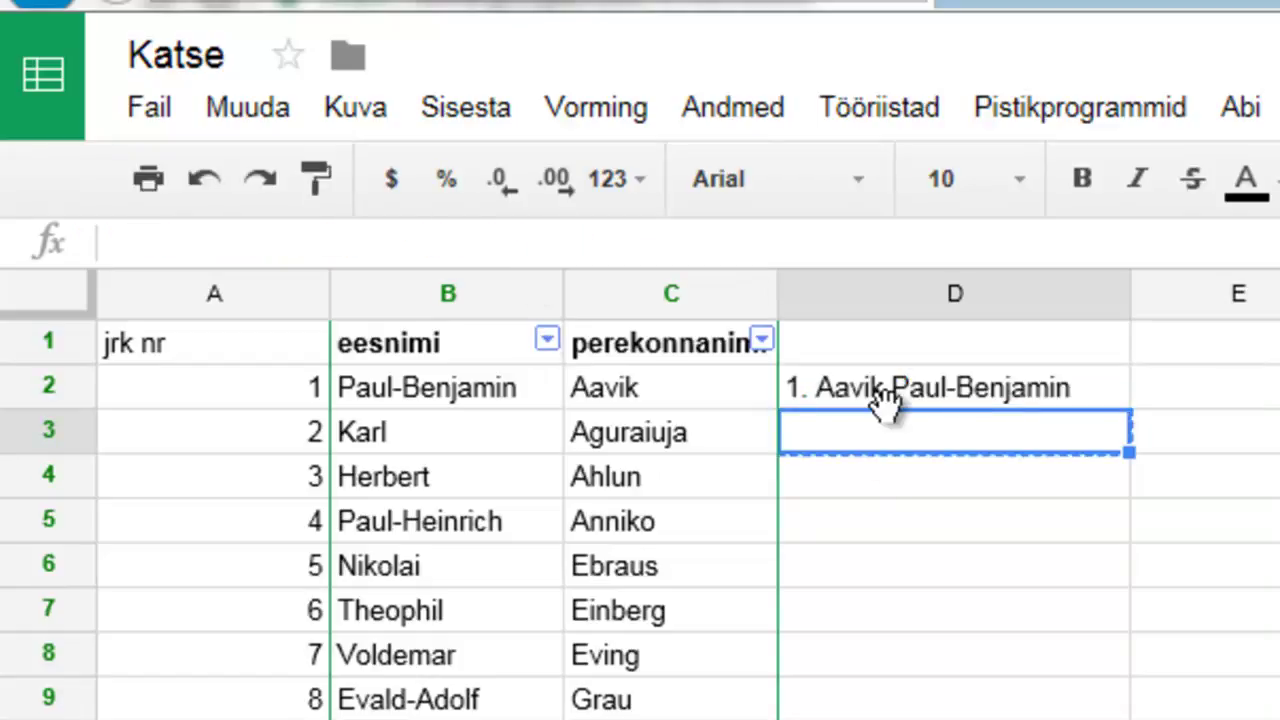
Step: Add a comma after the surname in D2 by changing the second separator in the formula to ", "
{"action": "left_click", "coordinate": [876, 390]}
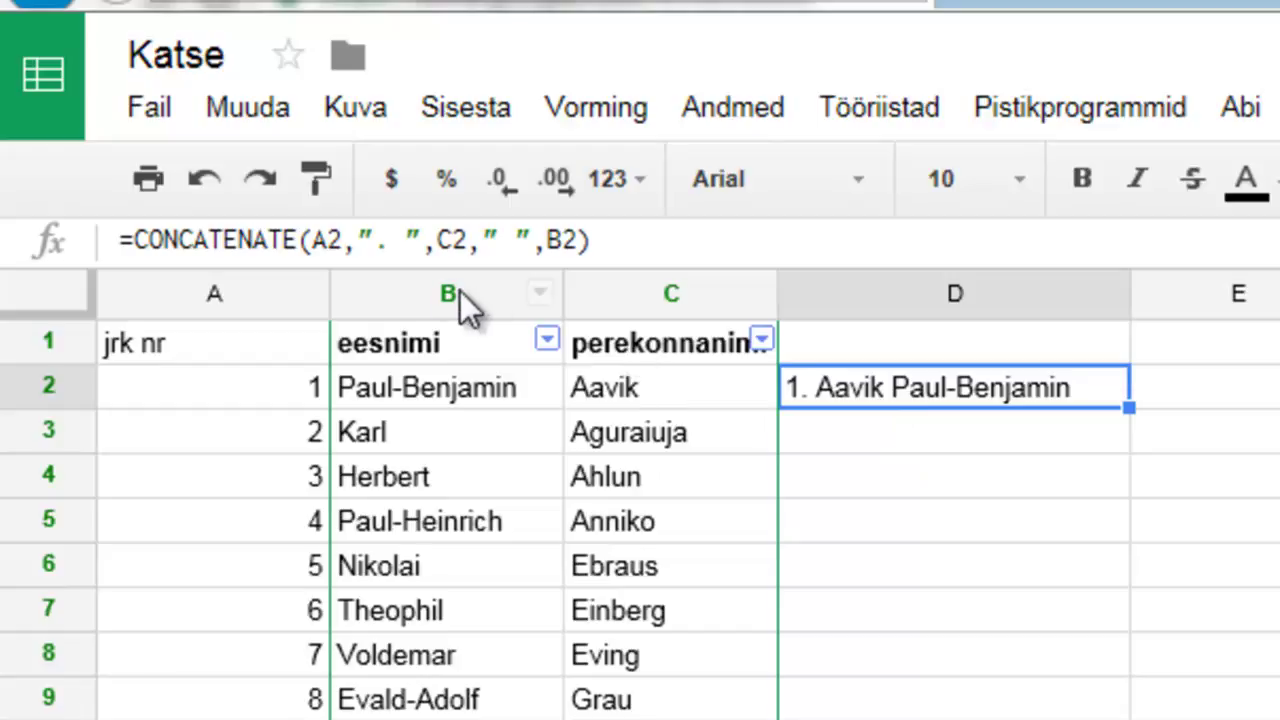
{"action": "left_click", "coordinate": [498, 240]}
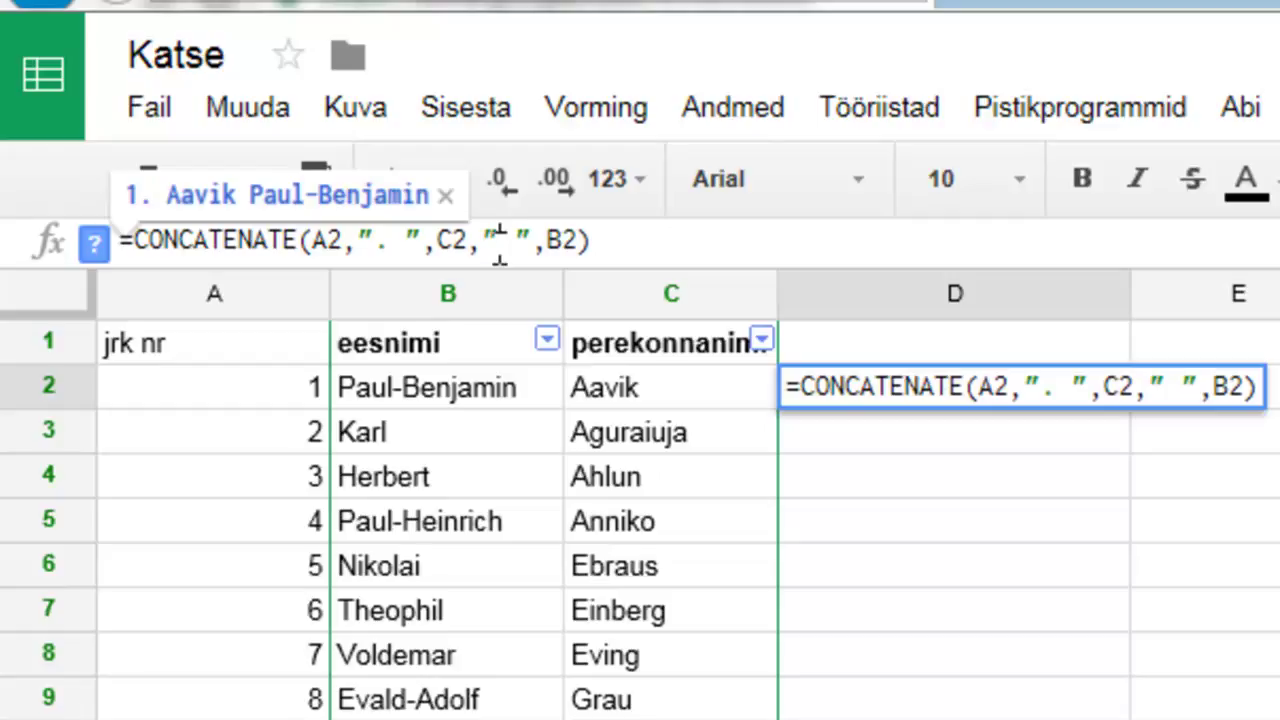
{"action": "type", "text": ","}
{"action": "key", "text": "Return"}
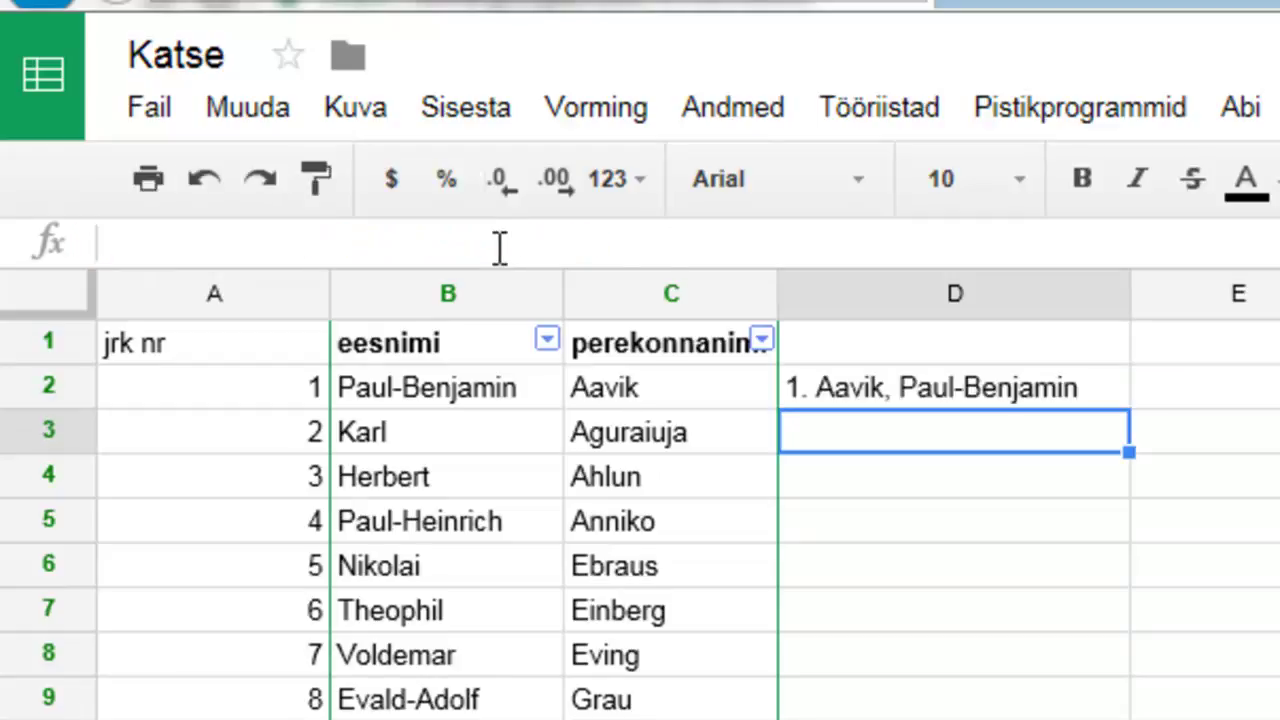
Step: Fill the D2 formula down column D to the last name in row 48
{"action": "left_click", "coordinate": [935, 390]}
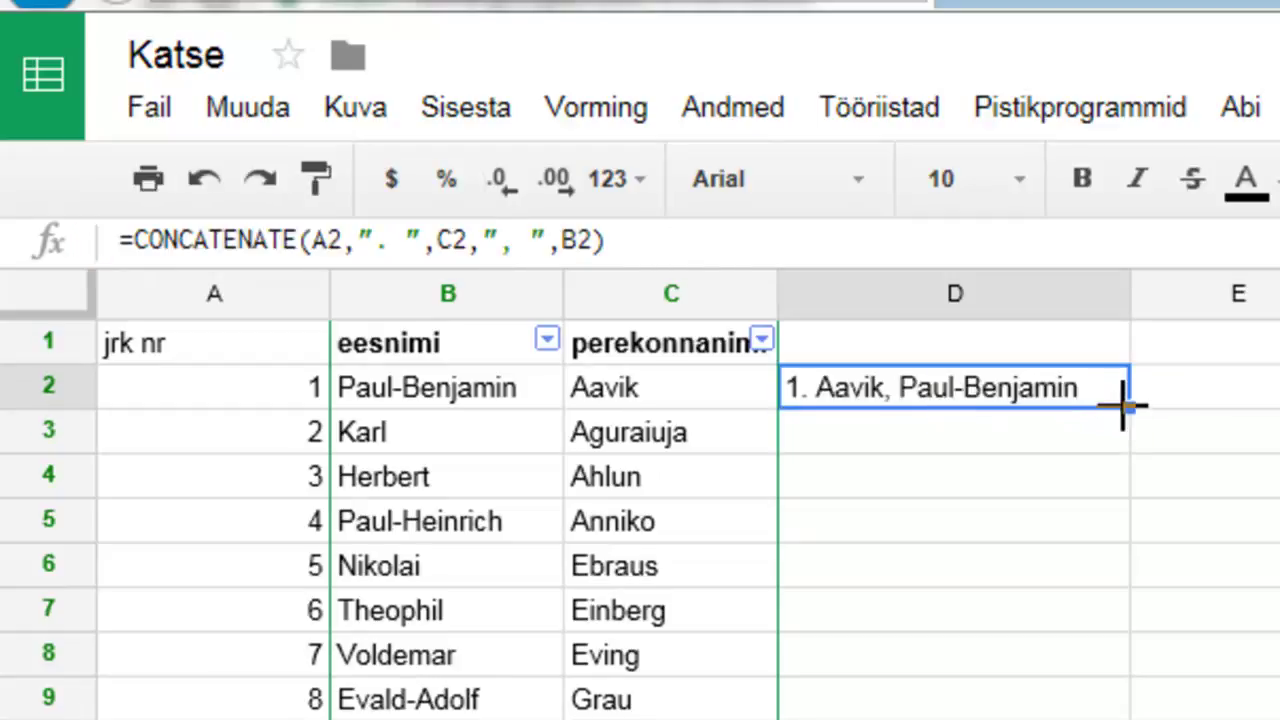
{"action": "left_click_drag", "start_coordinate": [1128, 408], "coordinate": [1090, 719]}
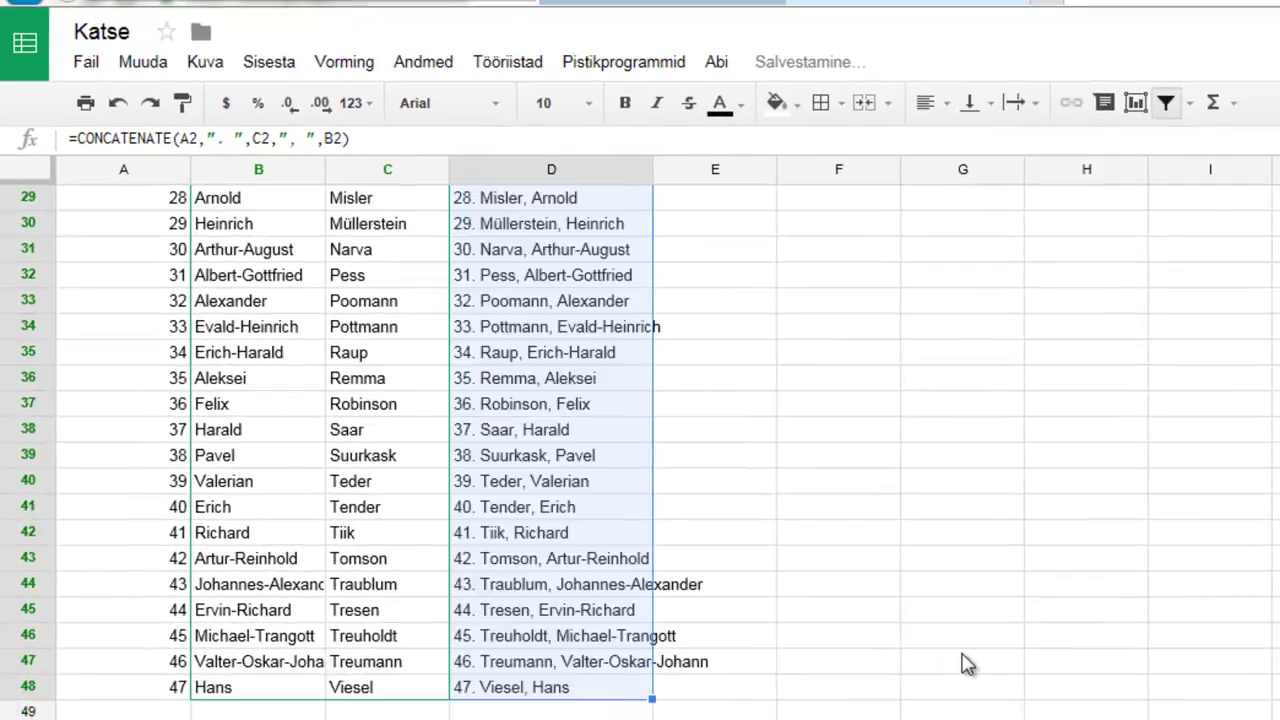
{"action": "left_click", "coordinate": [1040, 645]}
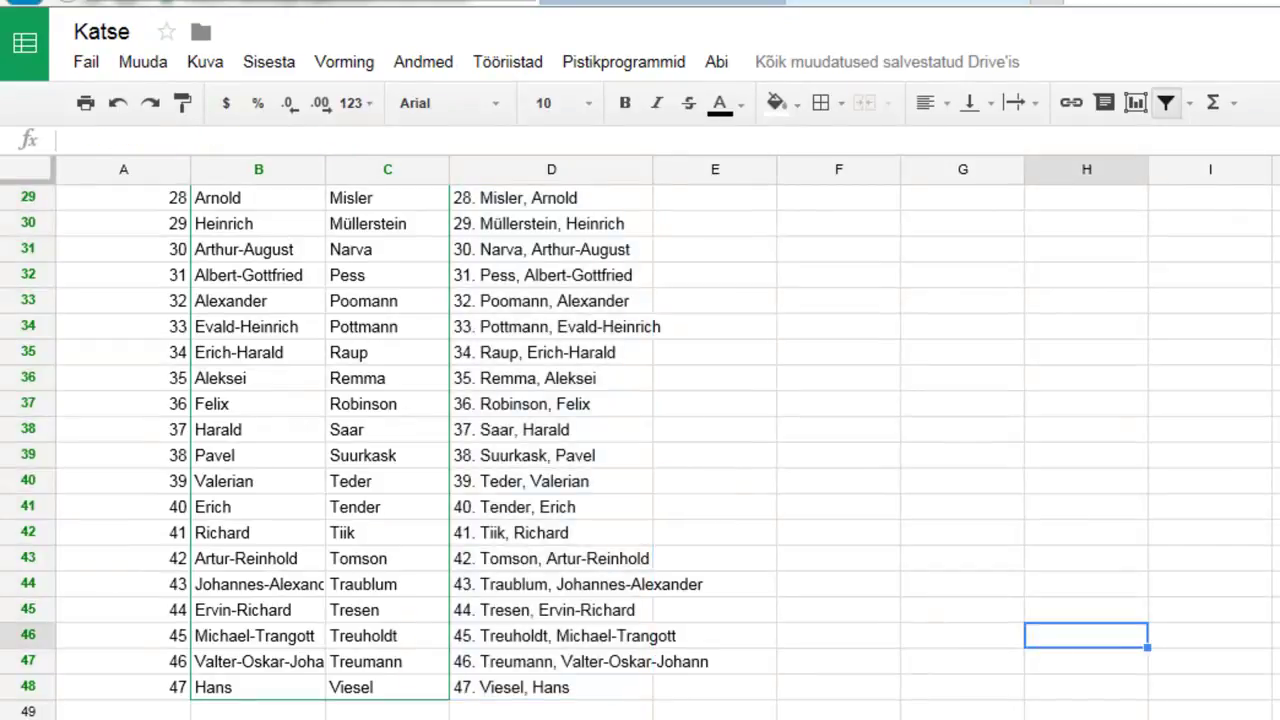
Step: Copy the joined names in D2:D48
{"action": "scroll", "coordinate": [640, 440], "scroll_direction": "up", "scroll_amount": 10}
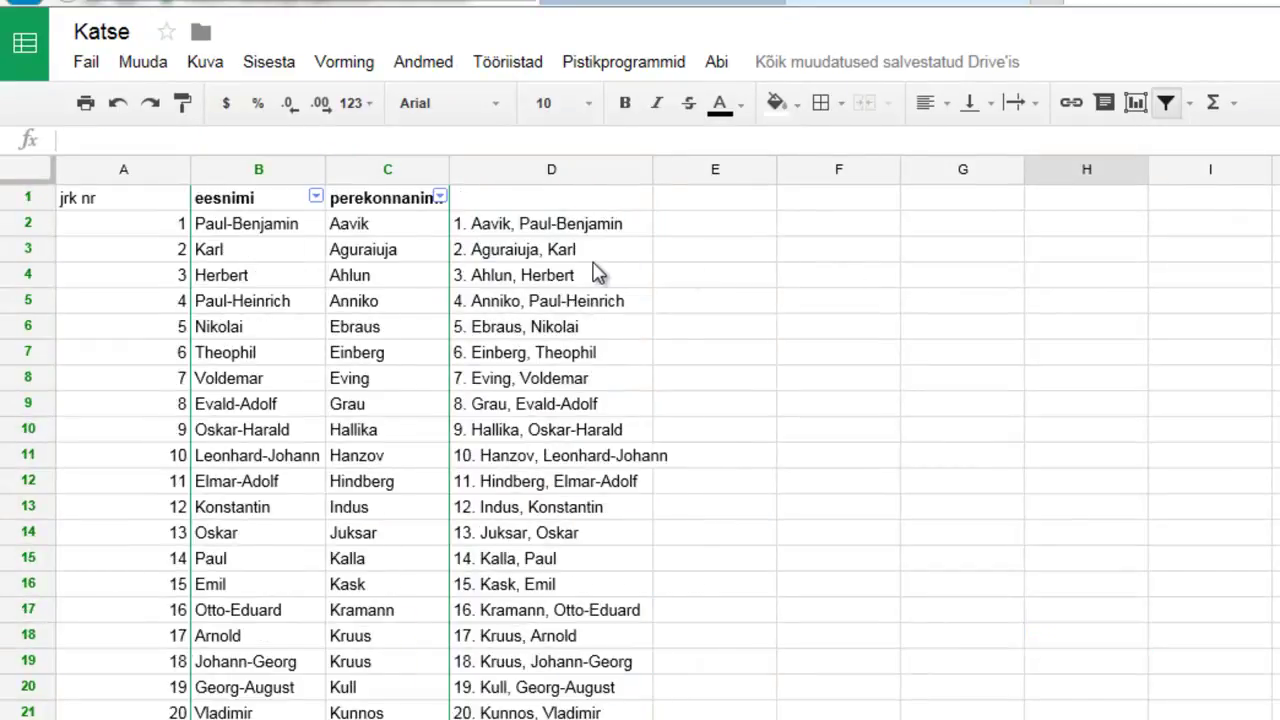
{"action": "left_click", "coordinate": [572, 229]}
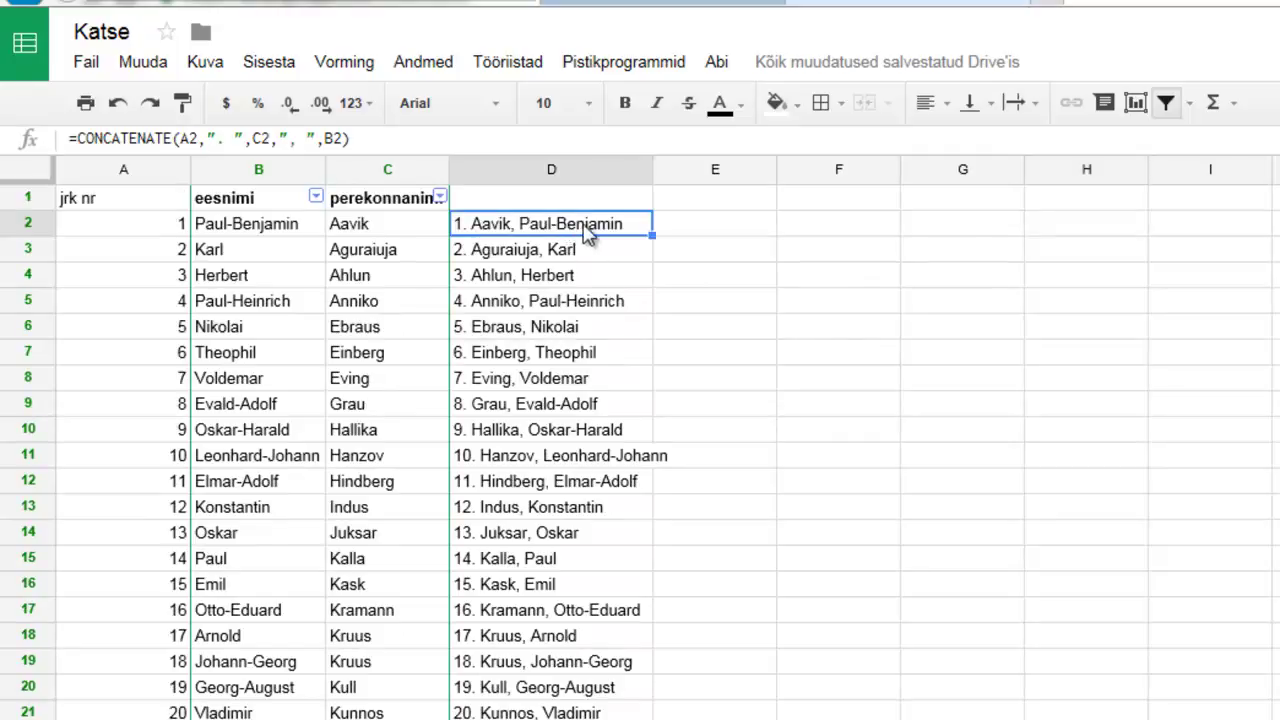
{"action": "left_click_drag", "start_coordinate": [628, 228], "coordinate": [612, 615]}
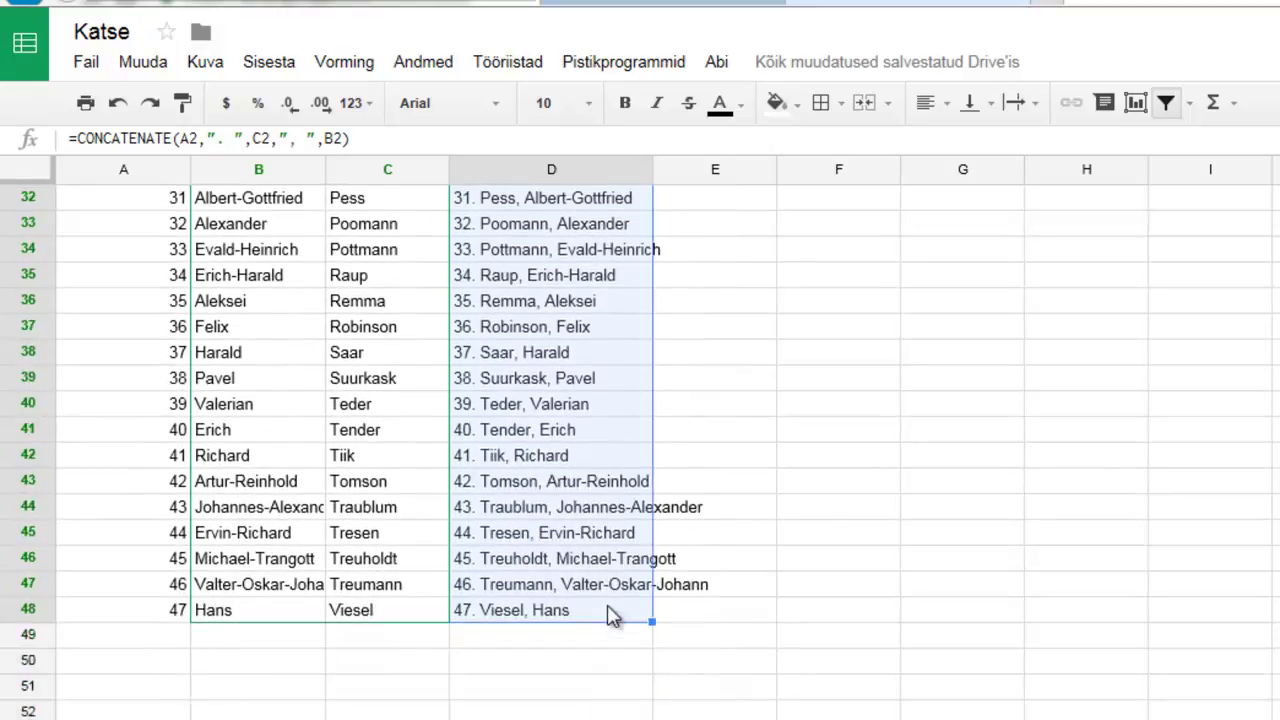
{"action": "left_click", "coordinate": [157, 66]}
{"action": "left_click", "coordinate": [175, 200]}
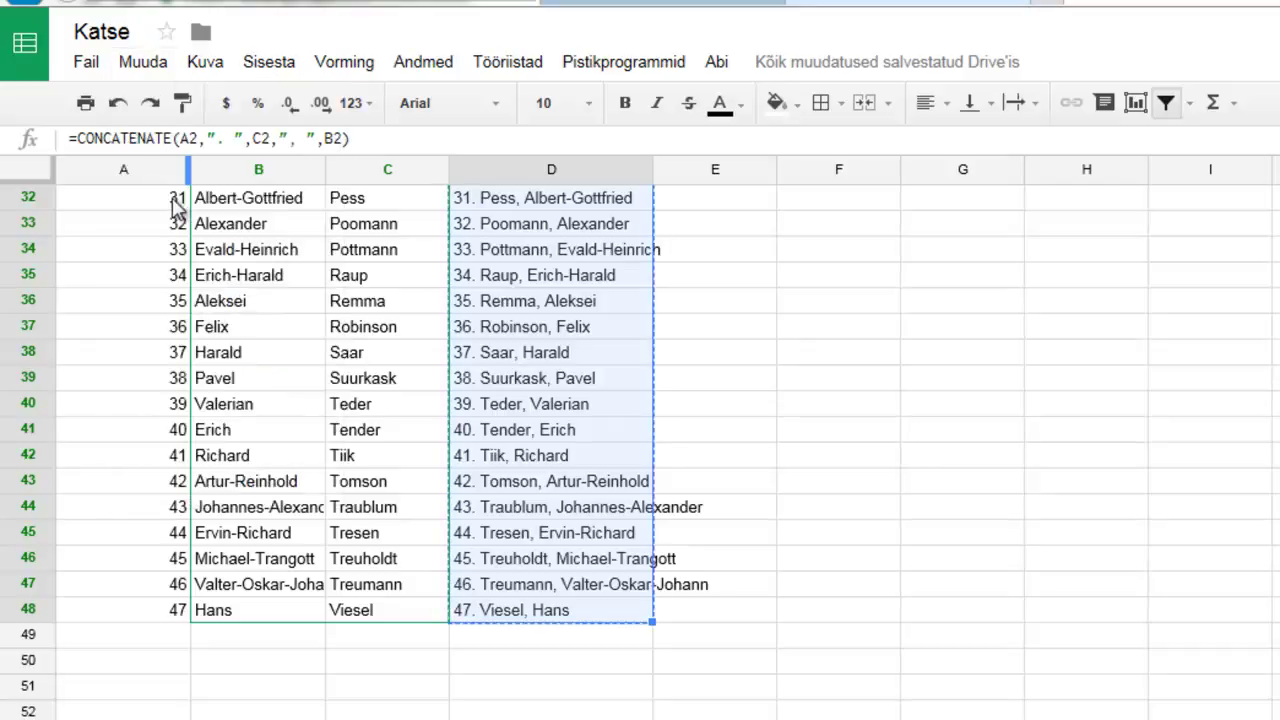
{"action": "left_click", "coordinate": [1076, 381]}
{"action": "scroll", "coordinate": [640, 440], "scroll_direction": "up", "scroll_amount": 10}
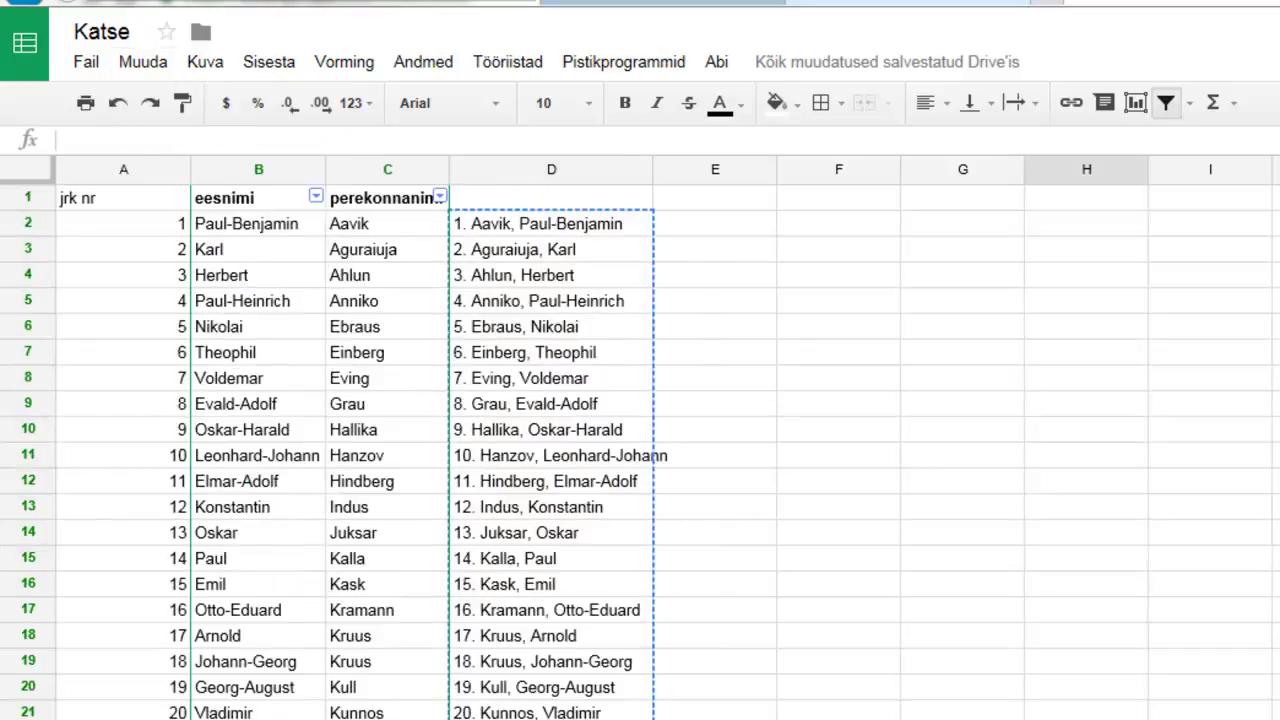
Step: Paste the copied joined names as values only into column F, starting at F2
{"action": "left_click", "coordinate": [790, 232]}
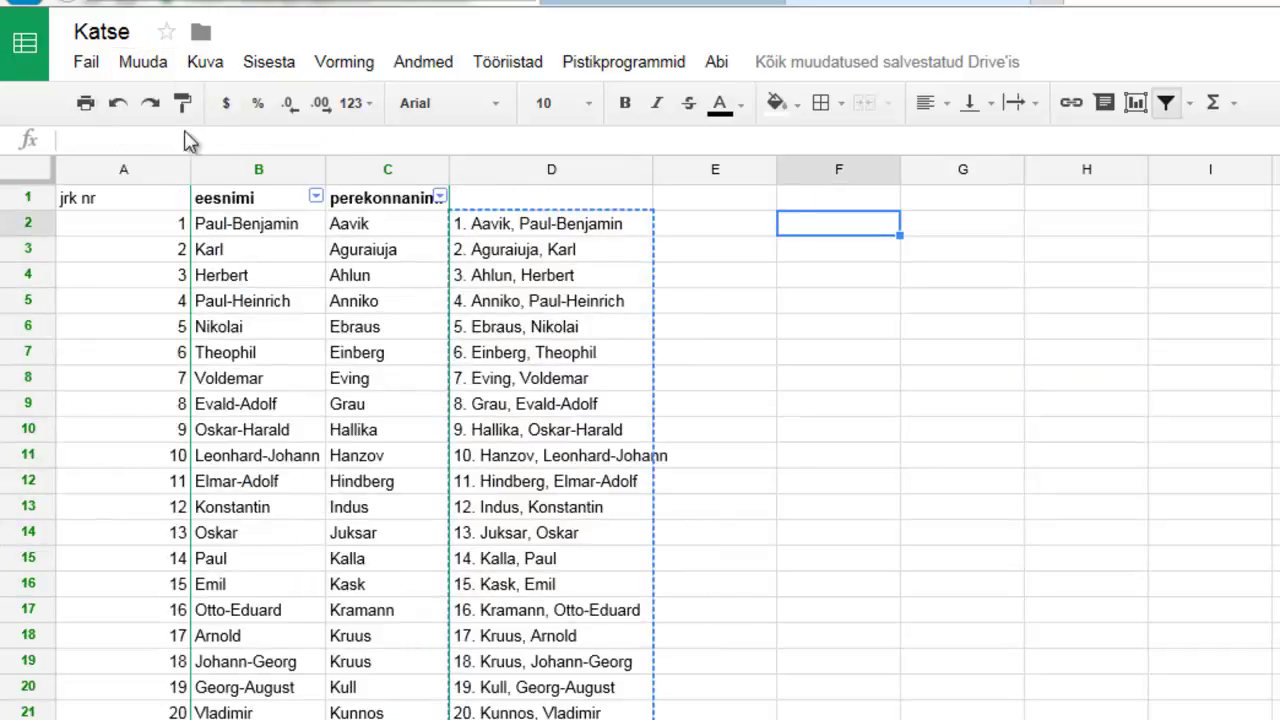
{"action": "left_click", "coordinate": [143, 62]}
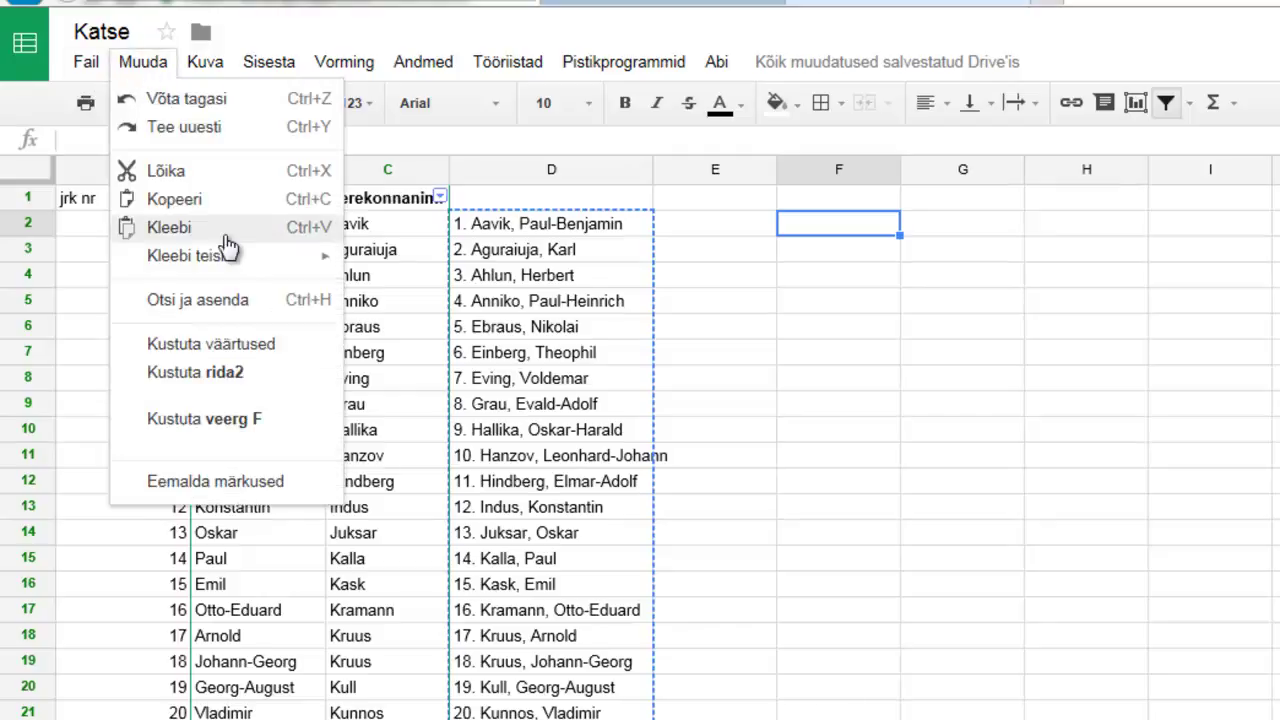
{"action": "mouse_move", "coordinate": [236, 258]}
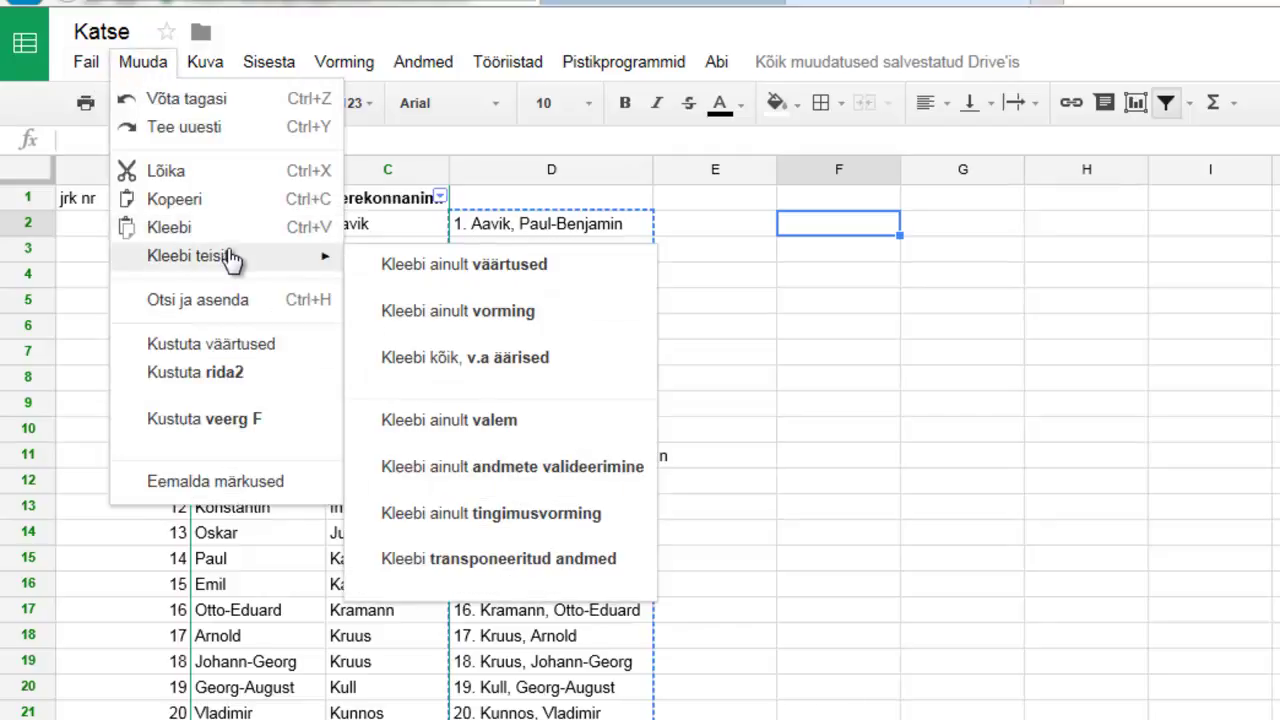
{"action": "left_click", "coordinate": [427, 275]}
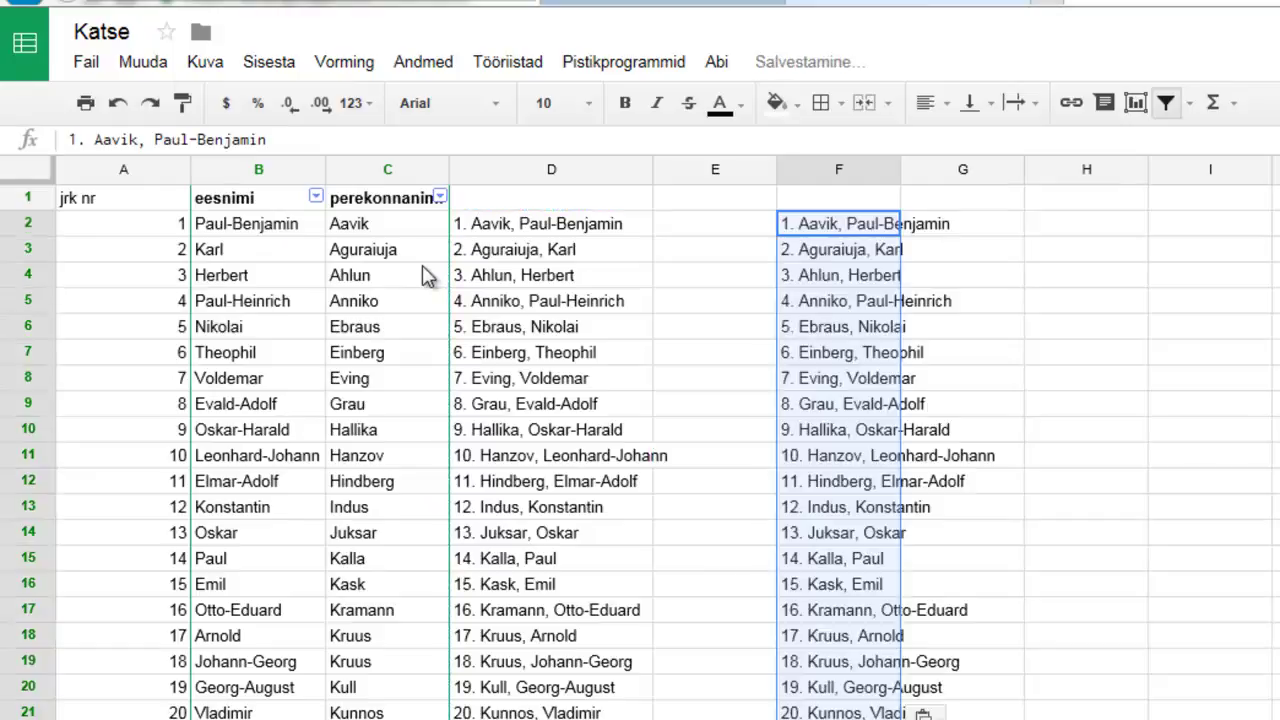
Step: Compare the contents of the pasted cell F2 with the formula in D2
{"action": "left_click", "coordinate": [826, 228]}
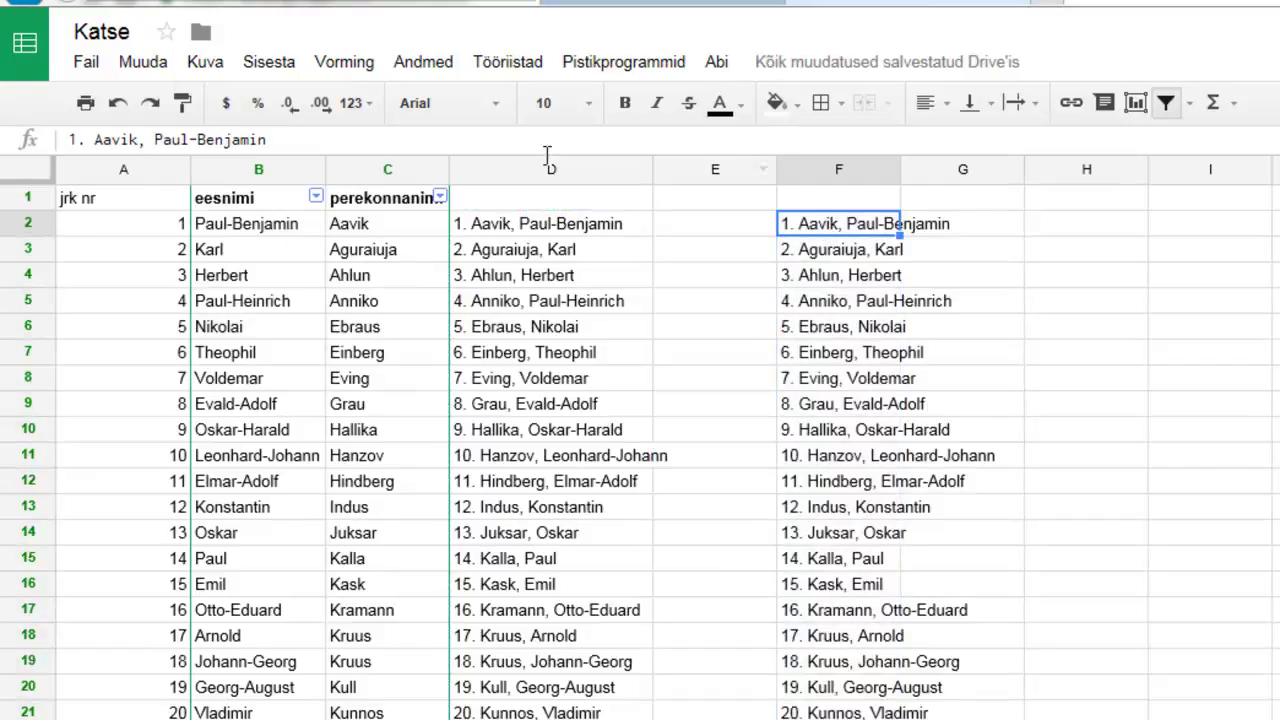
{"action": "left_click", "coordinate": [543, 229]}
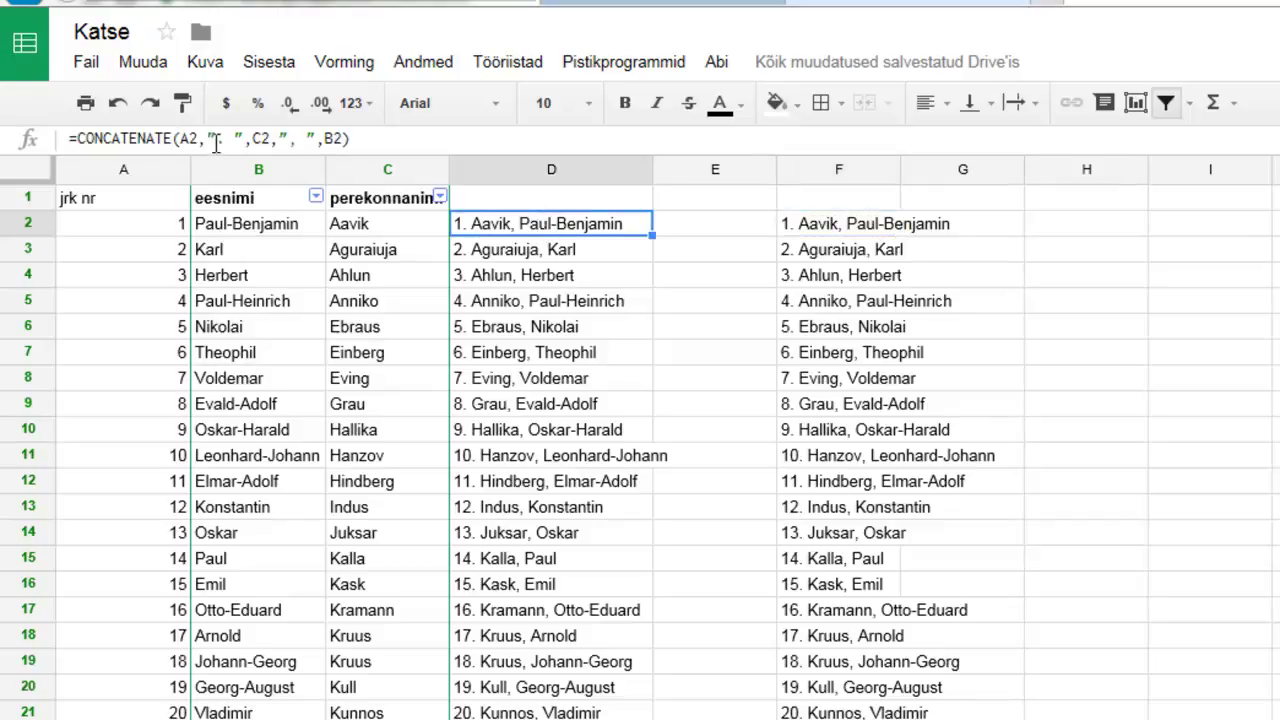
{"action": "left_click", "coordinate": [943, 231]}
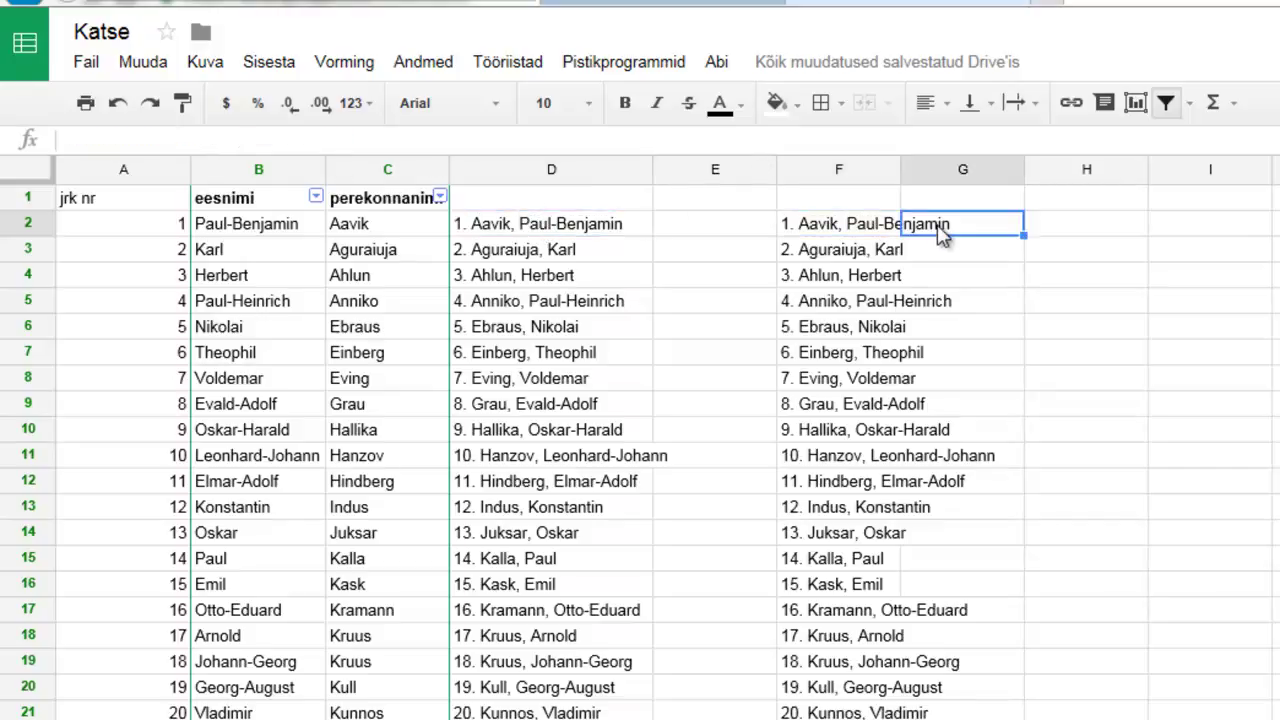
{"action": "left_click", "coordinate": [845, 234]}
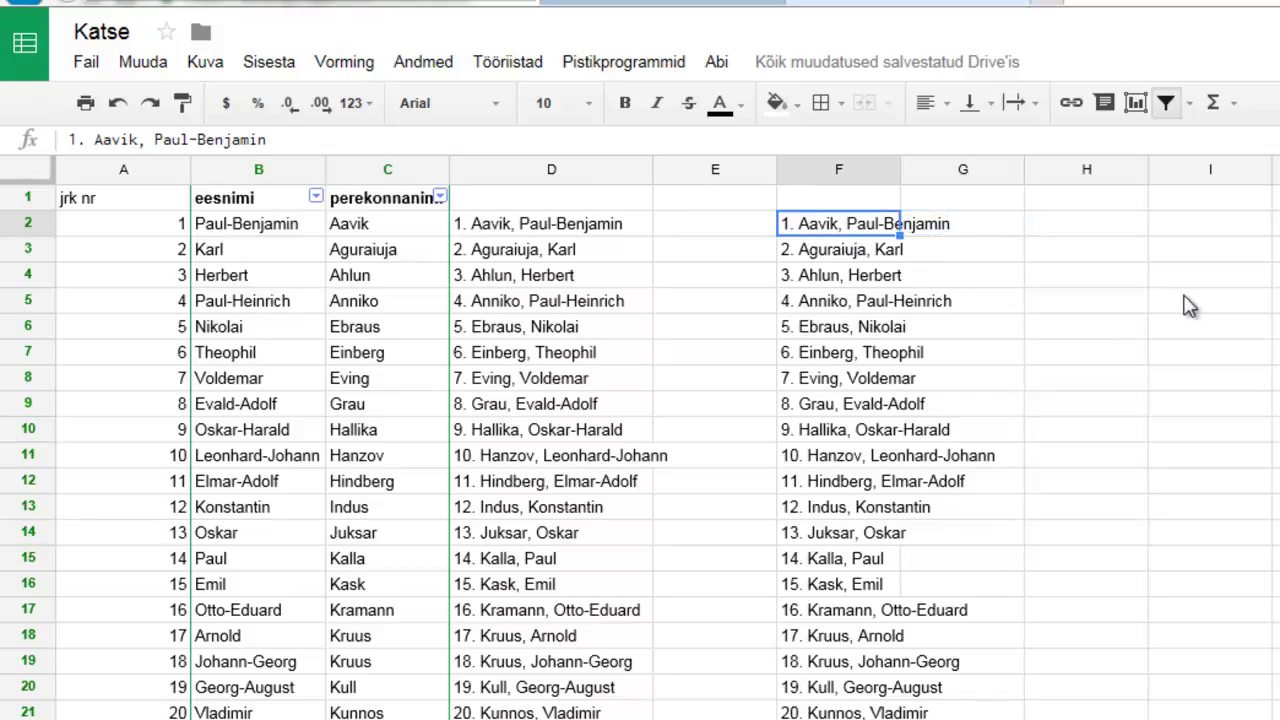